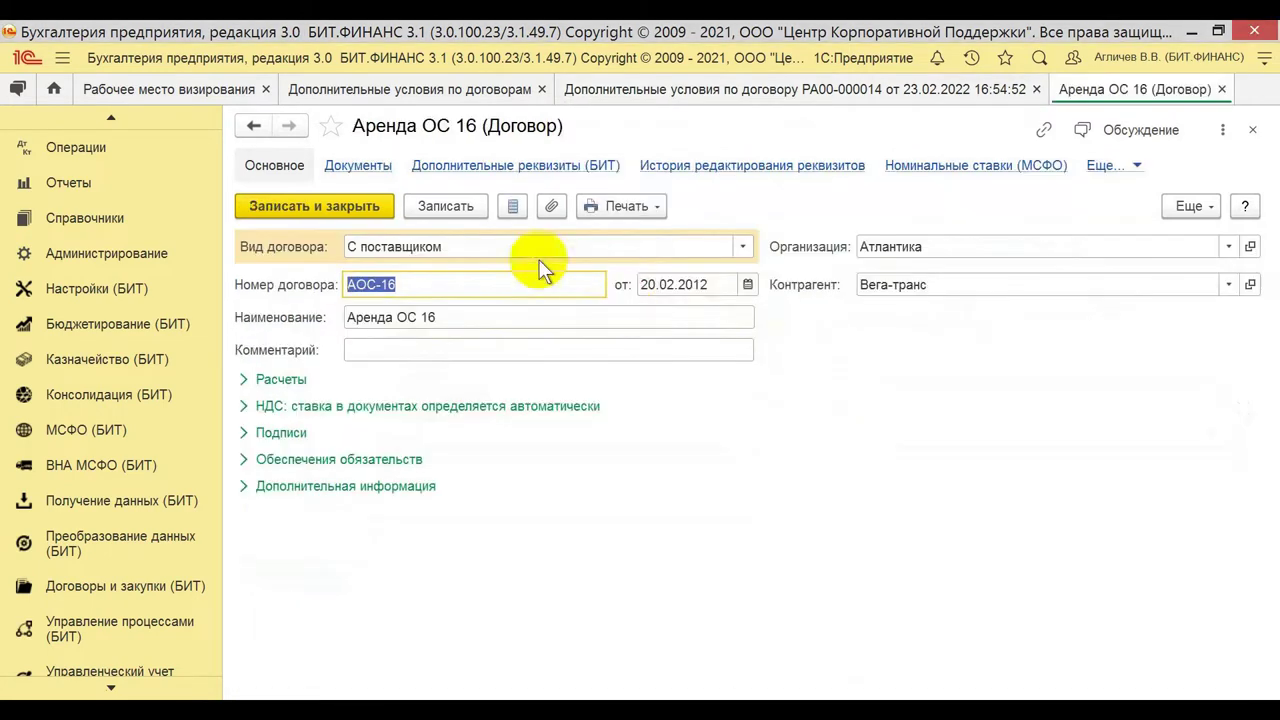
- Examine the additional BIT attributes of contract Аренда ОС 16 and its contract type card, and close the contract
{"action": "left_click", "coordinate": [530, 166]}
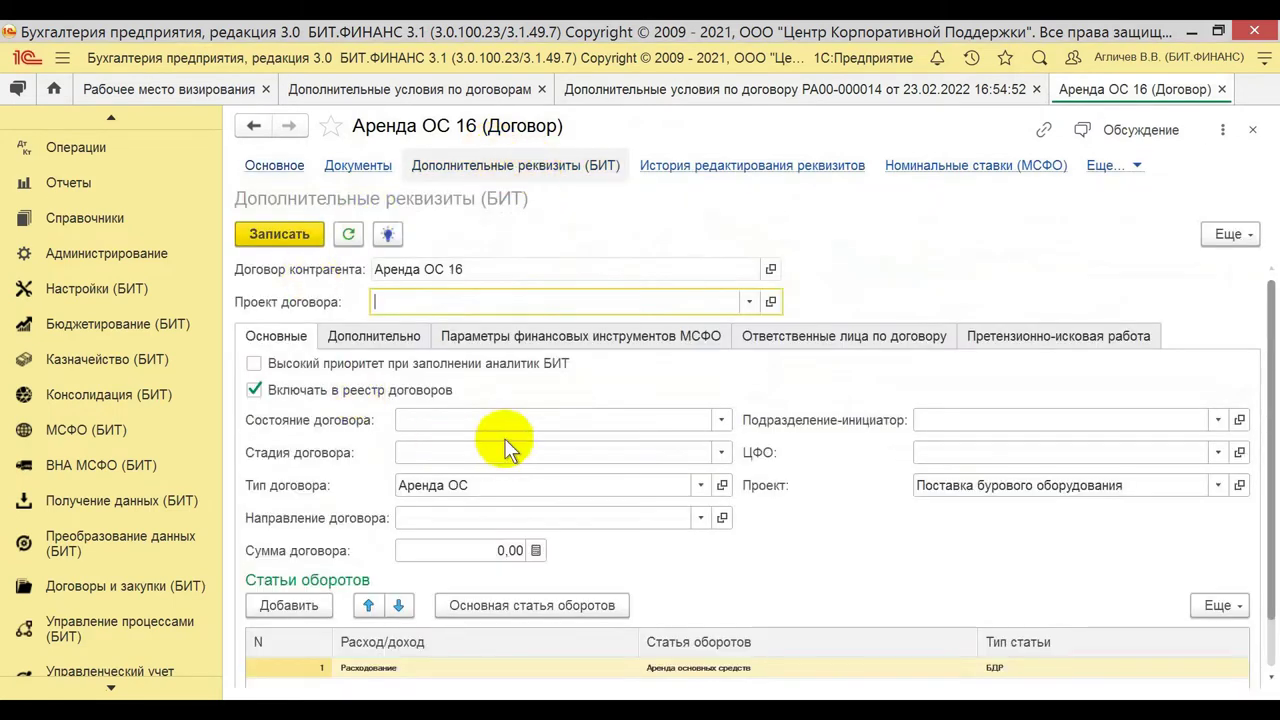
{"action": "left_click", "coordinate": [720, 486]}
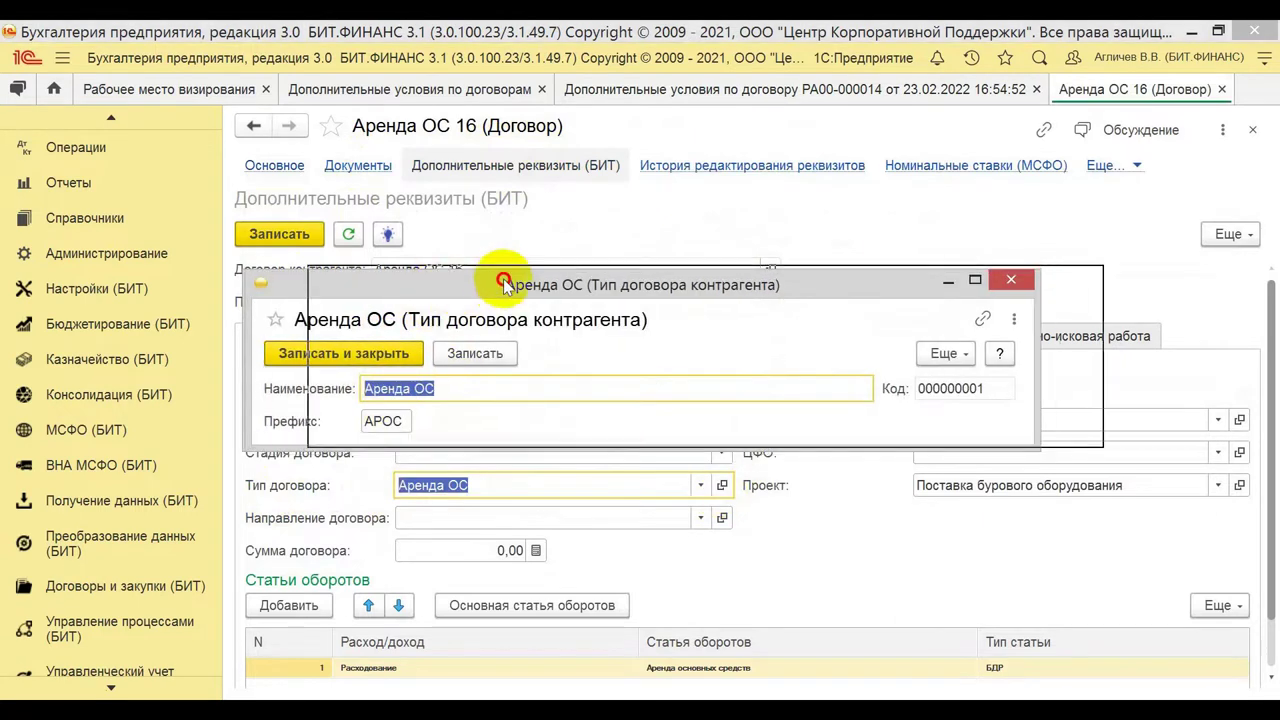
{"action": "left_click_drag", "start_coordinate": [508, 286], "coordinate": [525, 283]}
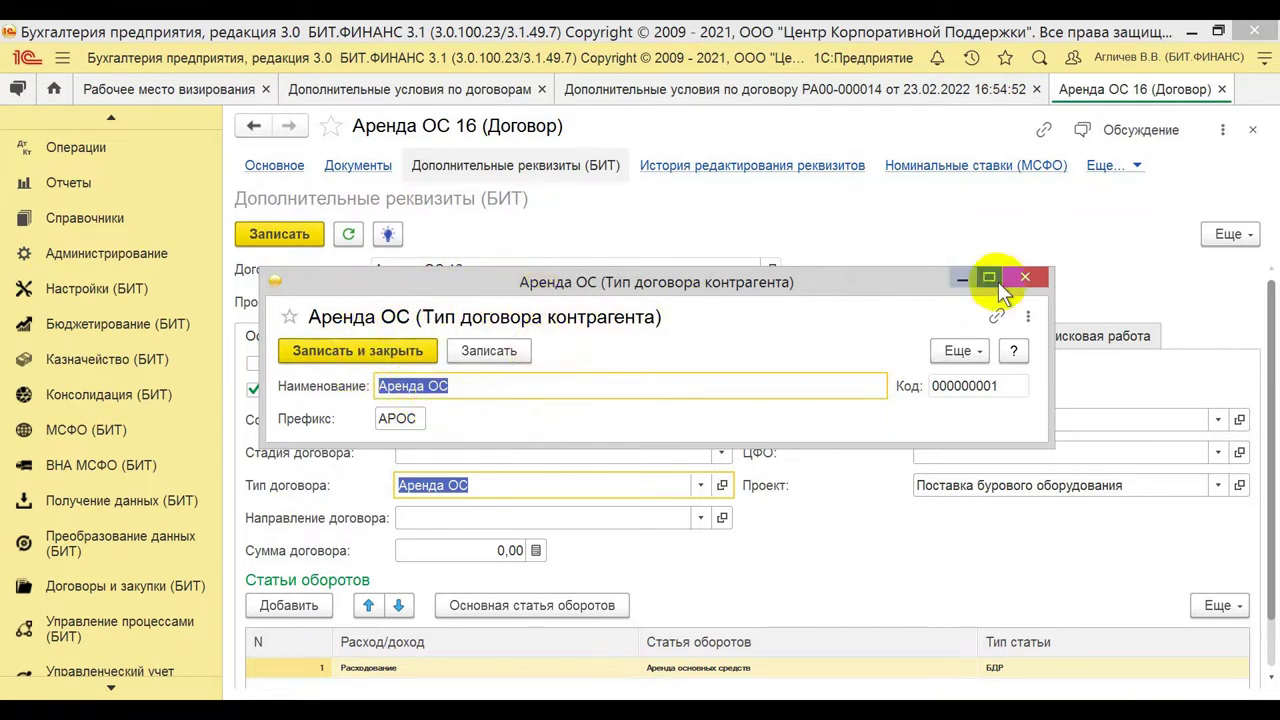
{"action": "left_click", "coordinate": [1025, 277]}
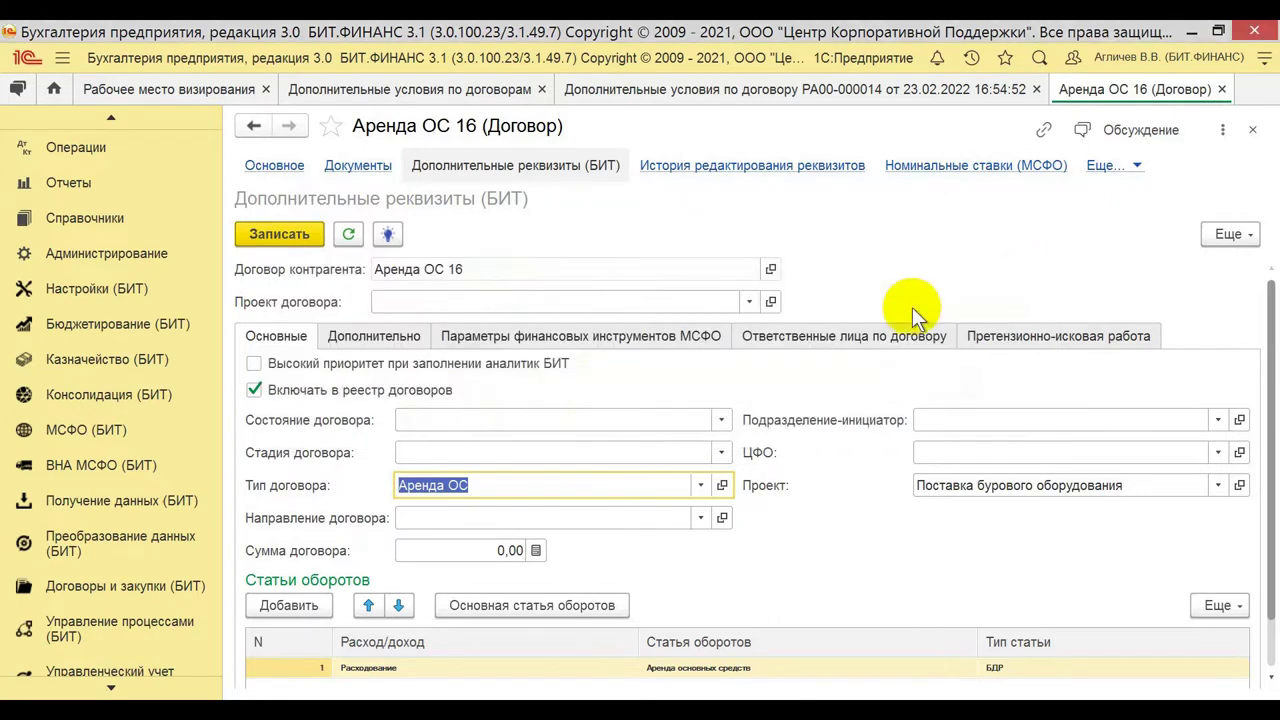
{"action": "left_click", "coordinate": [1221, 89]}
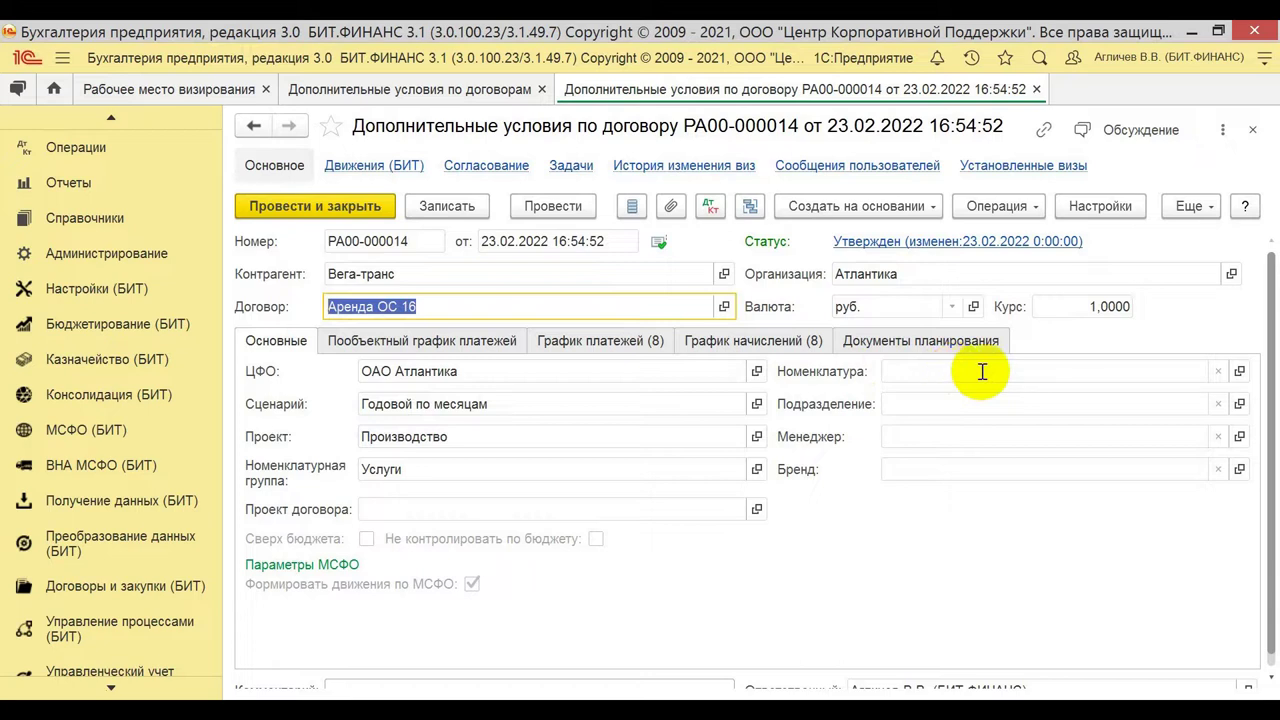
- Examine the per-object payment schedule of the additional conditions document and its available fill options
{"action": "left_click", "coordinate": [420, 342]}
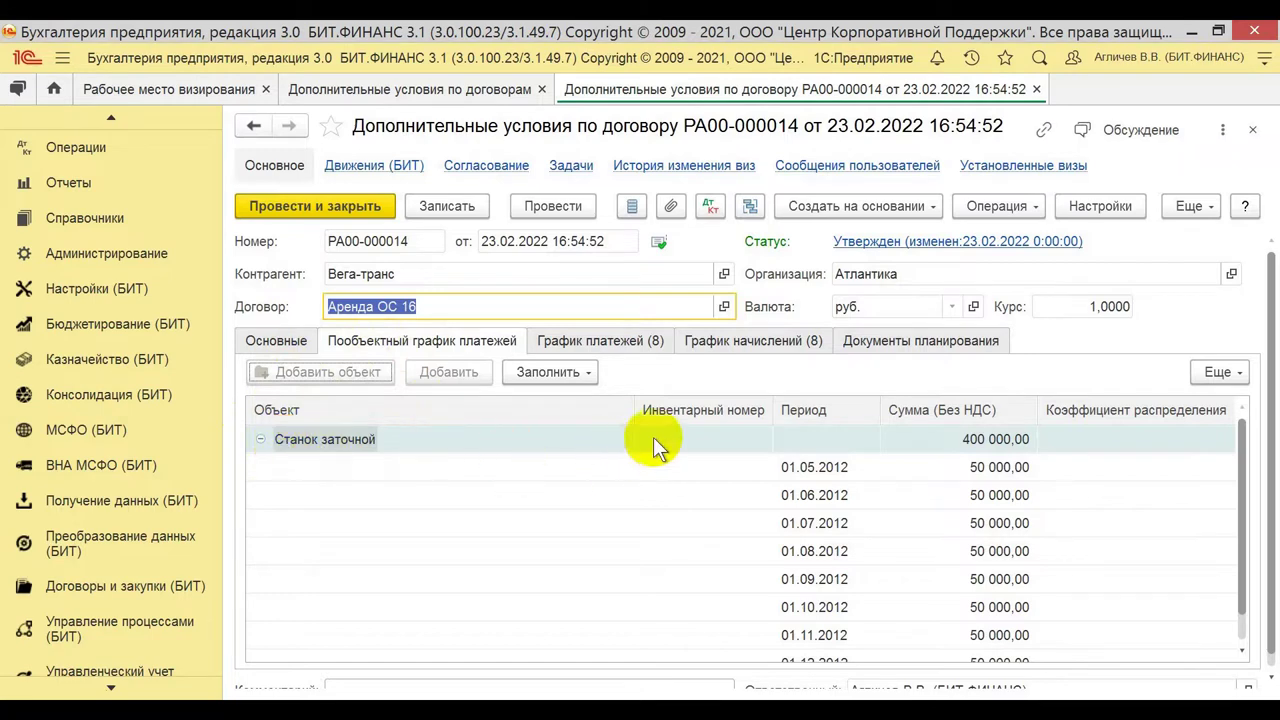
{"action": "left_click", "coordinate": [567, 368]}
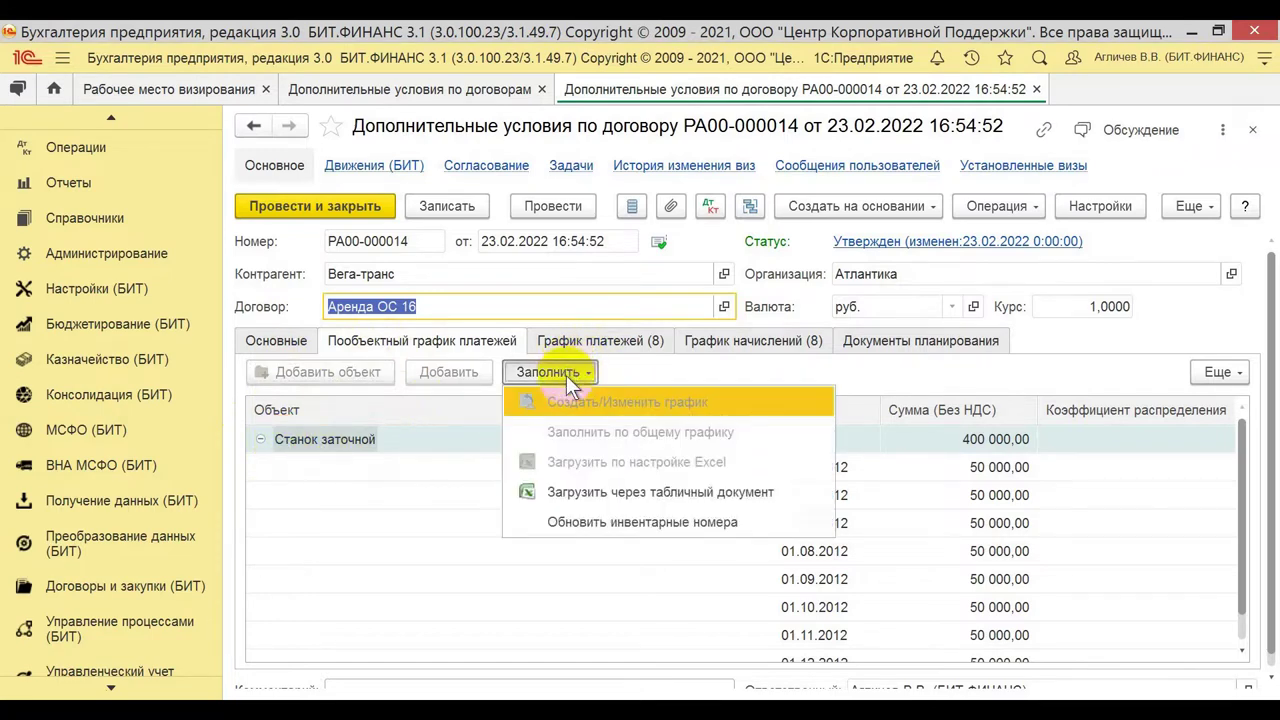
{"action": "left_click", "coordinate": [580, 405]}
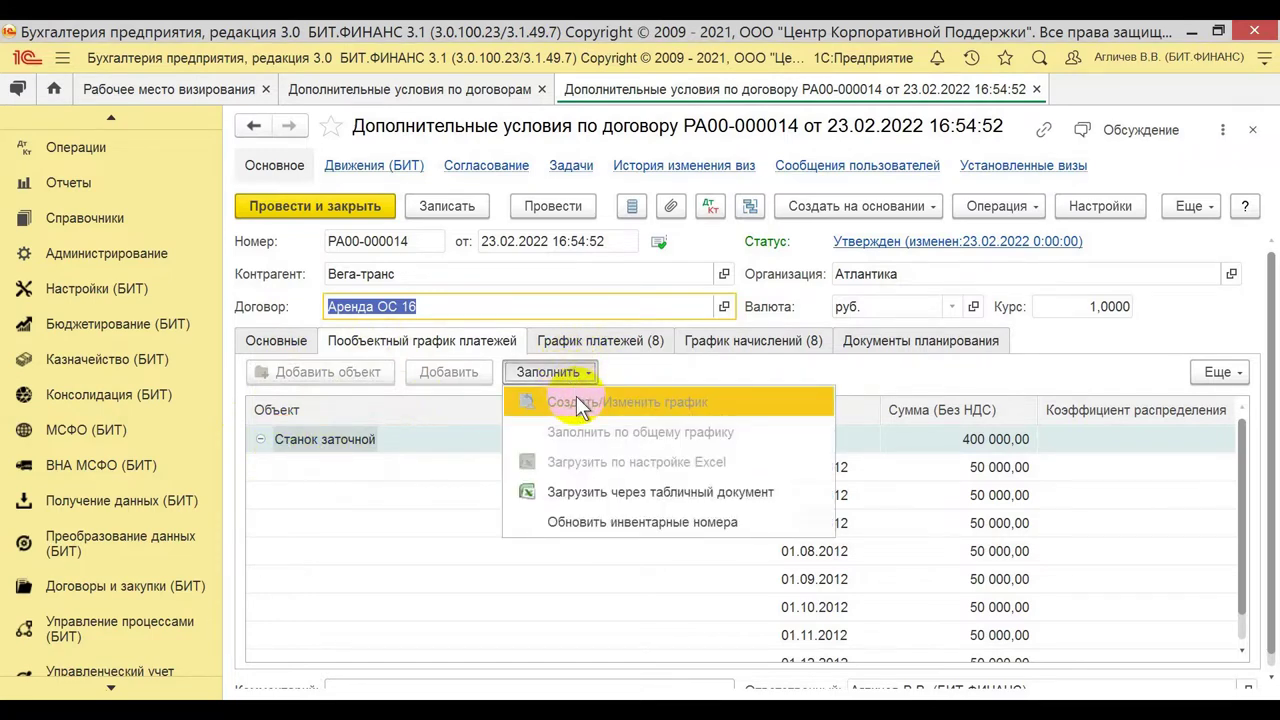
{"action": "left_click", "coordinate": [698, 370]}
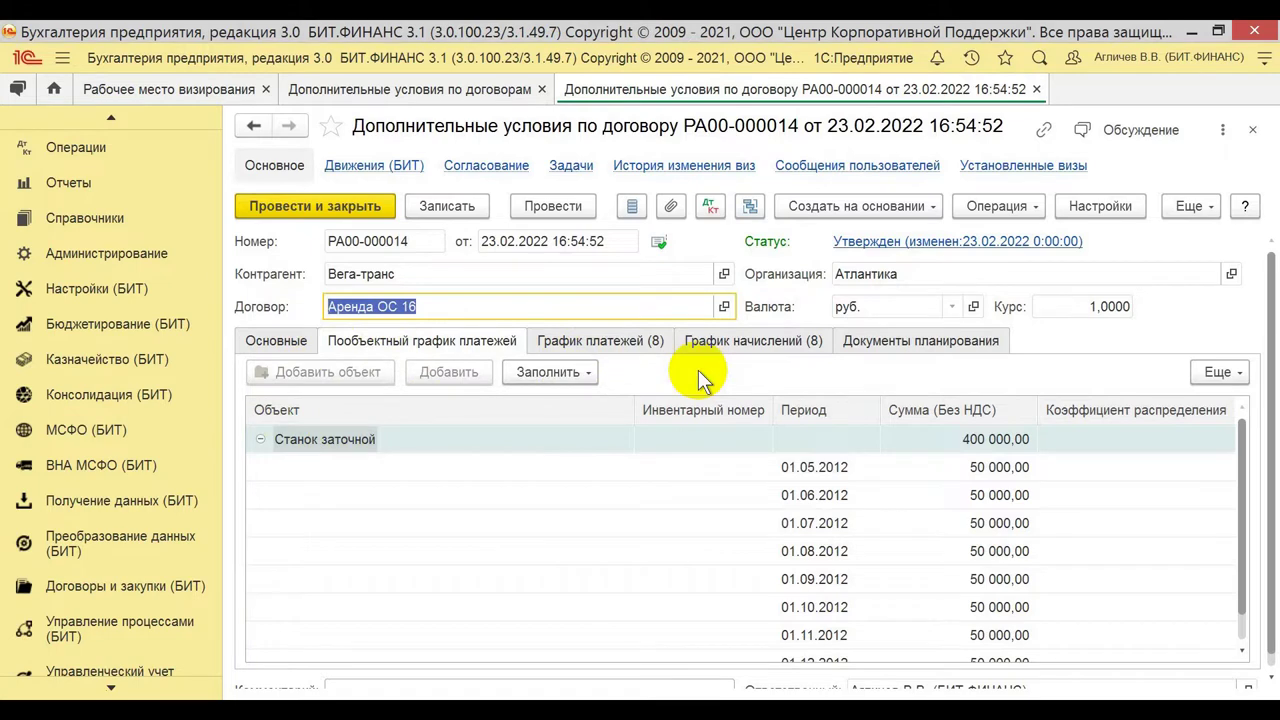
- Copy additional conditions document РА00-000014 into a new document and show the copy's per-object payment schedule
{"action": "left_click", "coordinate": [1223, 131]}
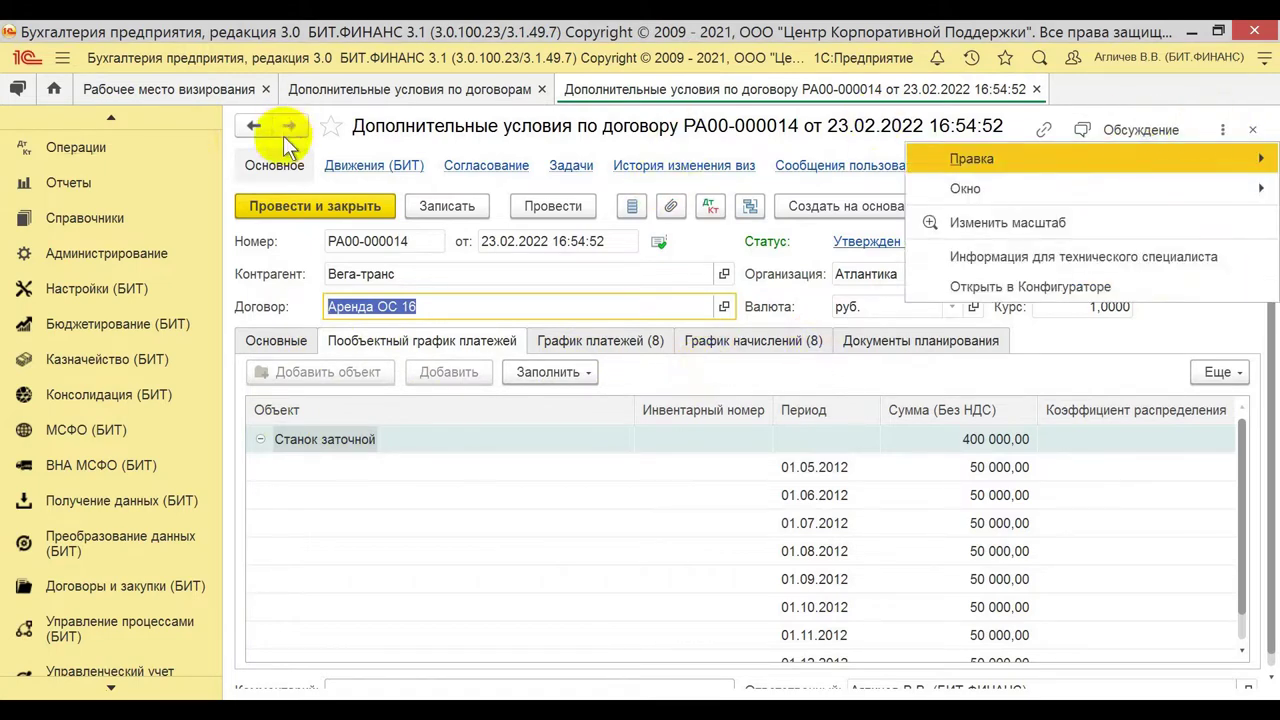
{"action": "left_click", "coordinate": [275, 172]}
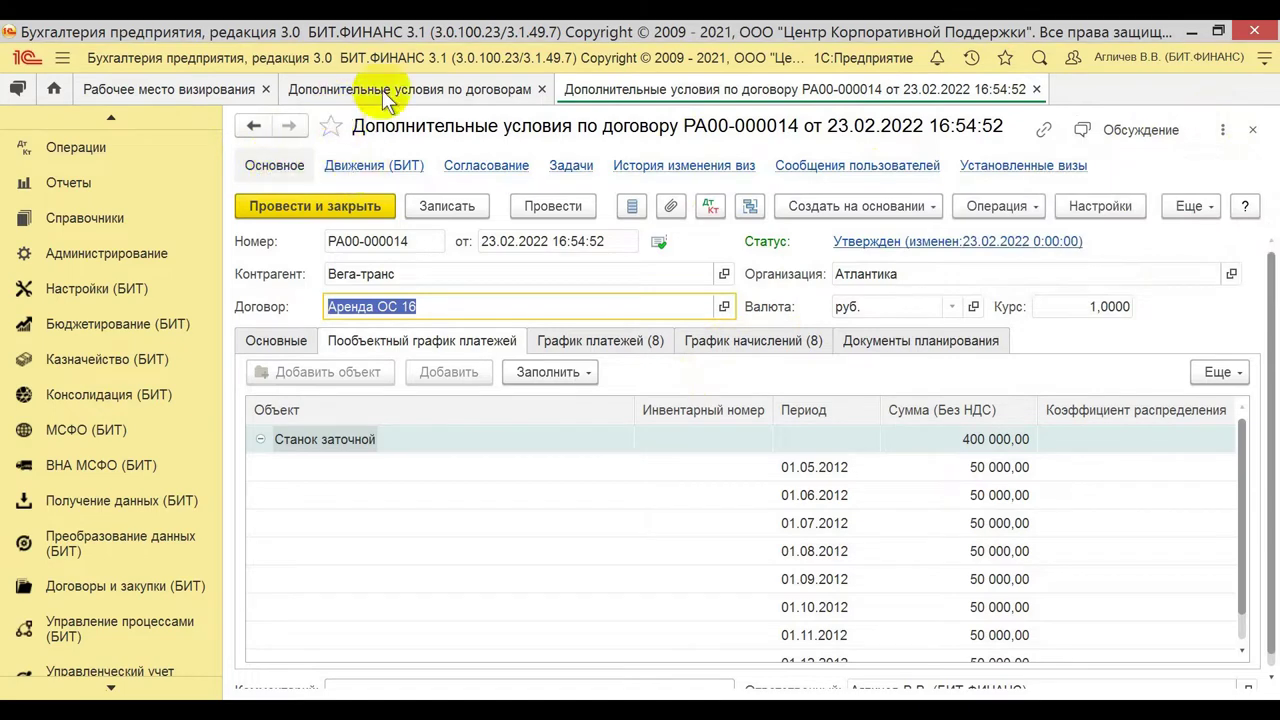
{"action": "left_click", "coordinate": [1210, 207]}
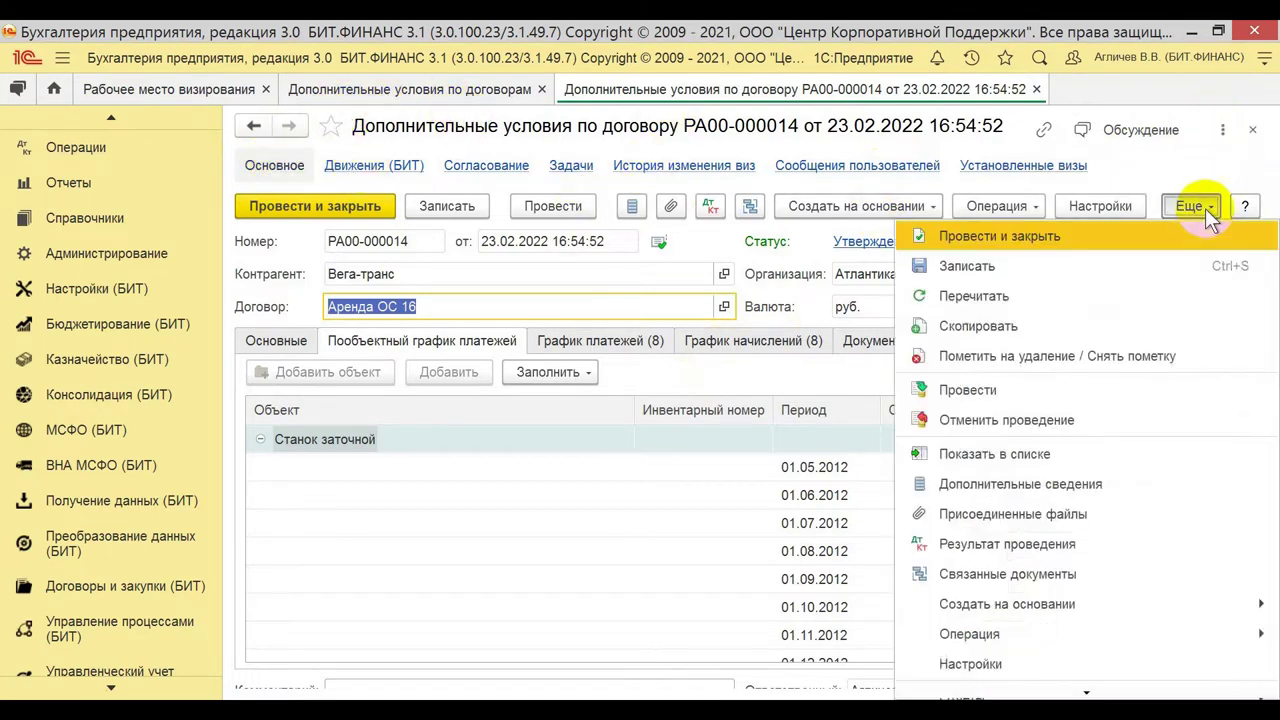
{"action": "left_click", "coordinate": [1040, 290]}
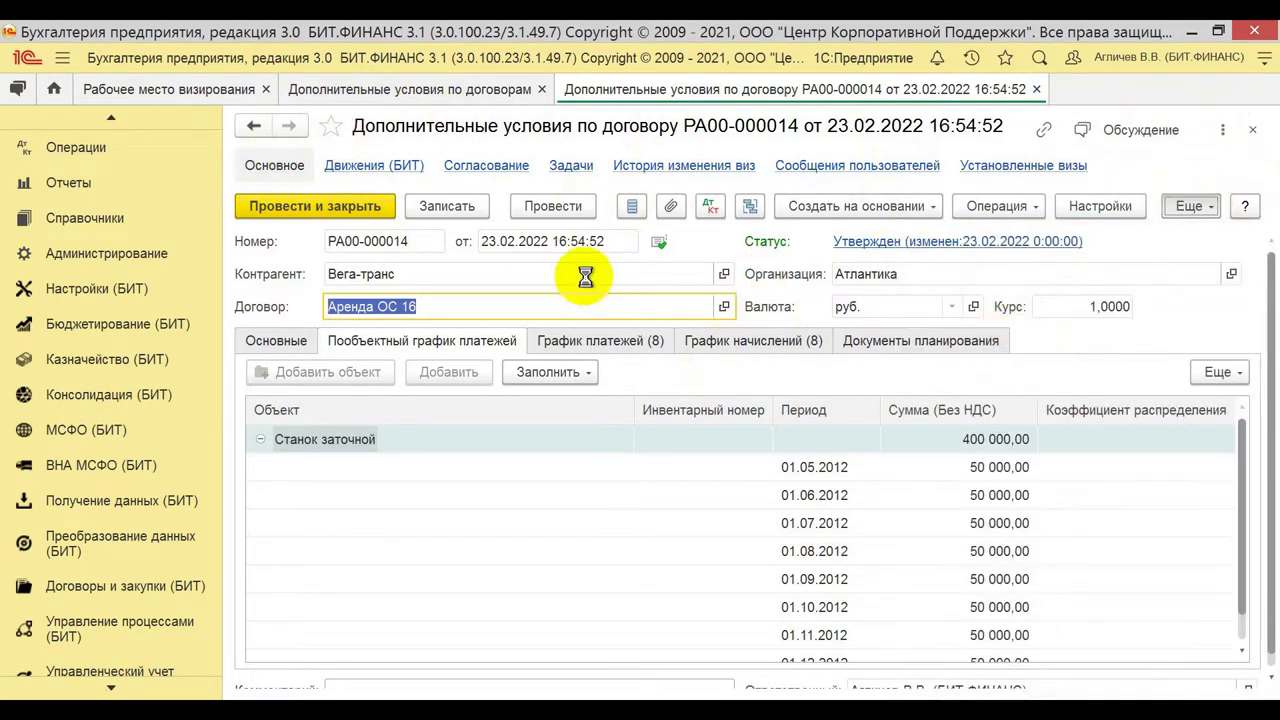
{"action": "left_click", "coordinate": [632, 208]}
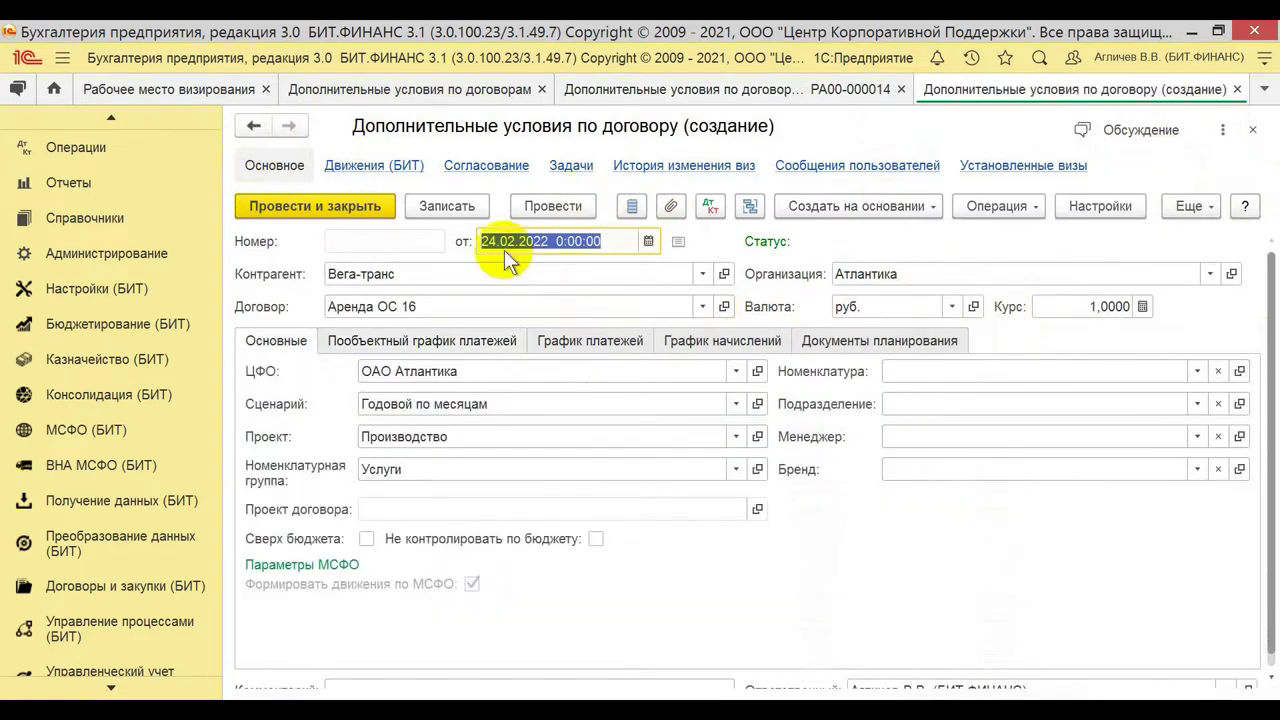
{"action": "left_click", "coordinate": [399, 335]}
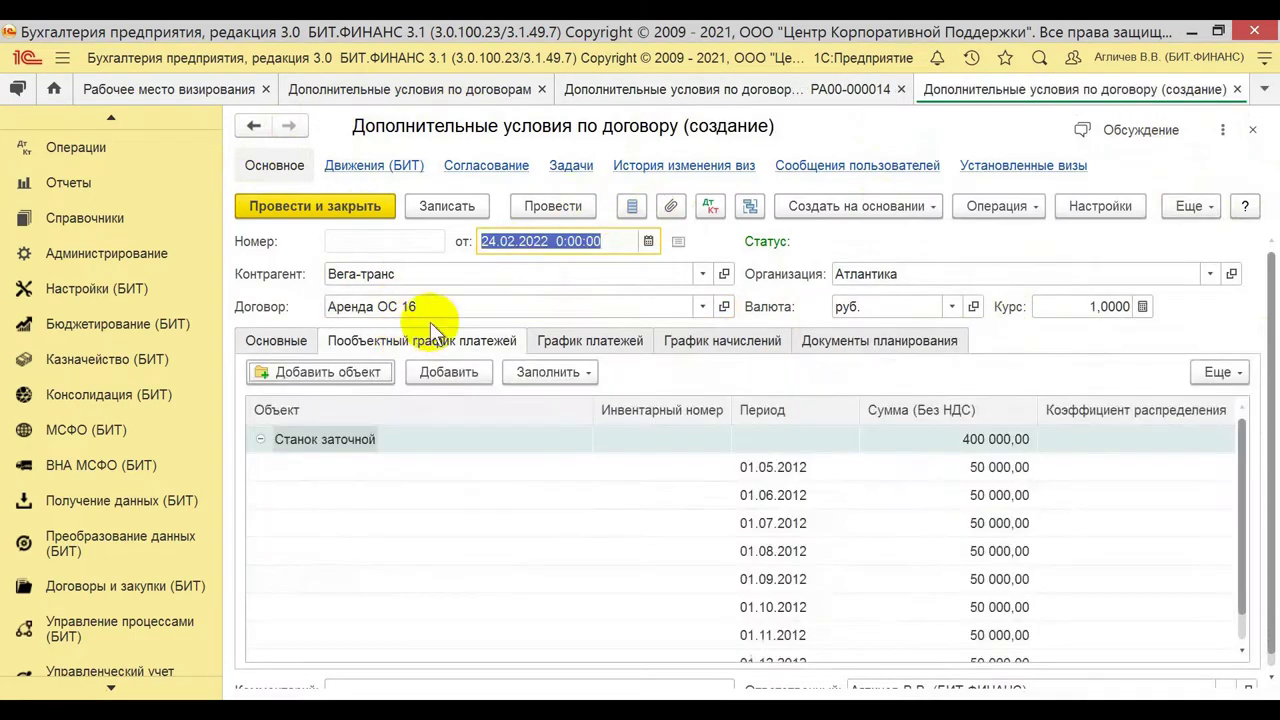
- Add two blank object rows to the new document's per-object payment schedule
{"action": "left_click", "coordinate": [314, 372]}
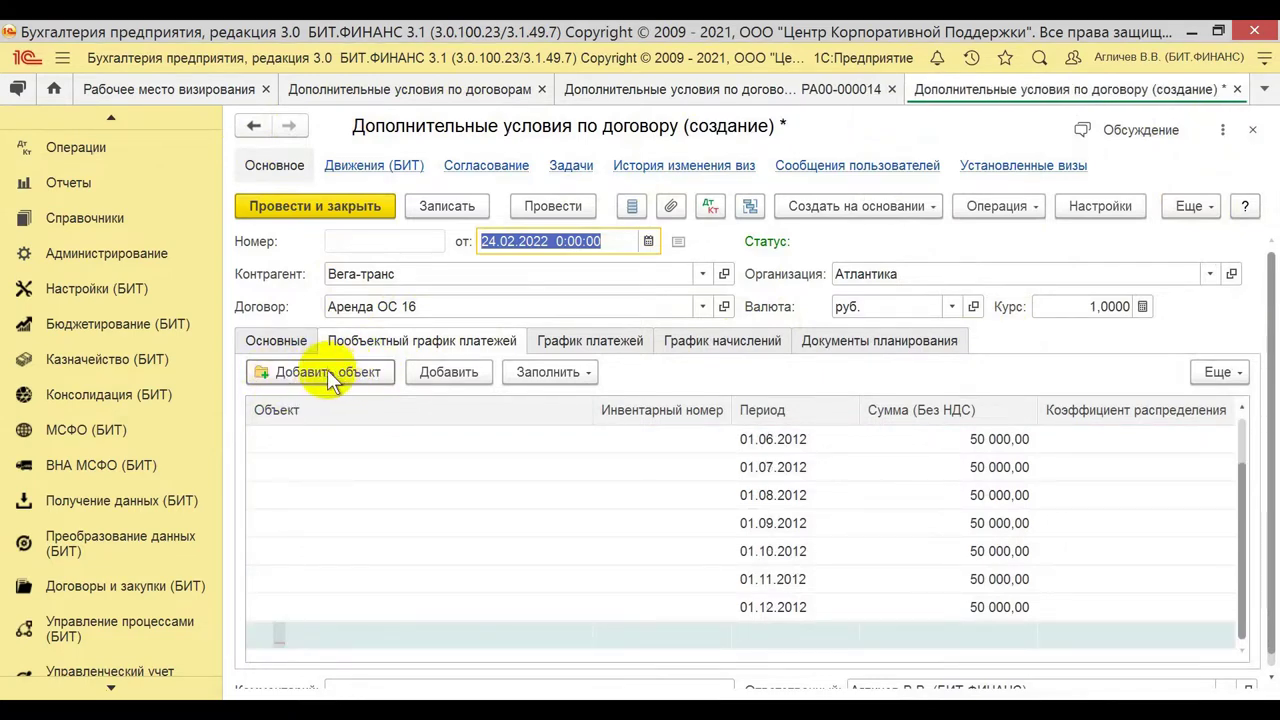
{"action": "left_click", "coordinate": [331, 372]}
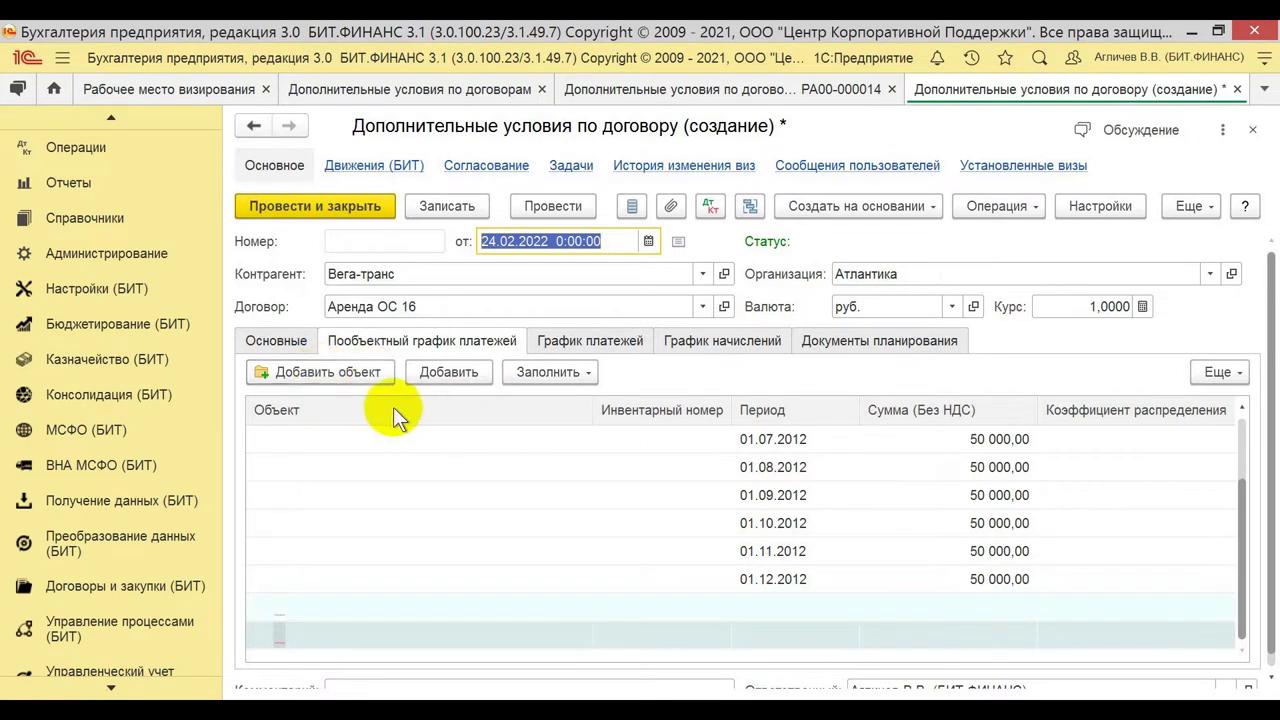
{"action": "scroll", "coordinate": [400, 452], "scroll_direction": "down", "scroll_amount": 1}
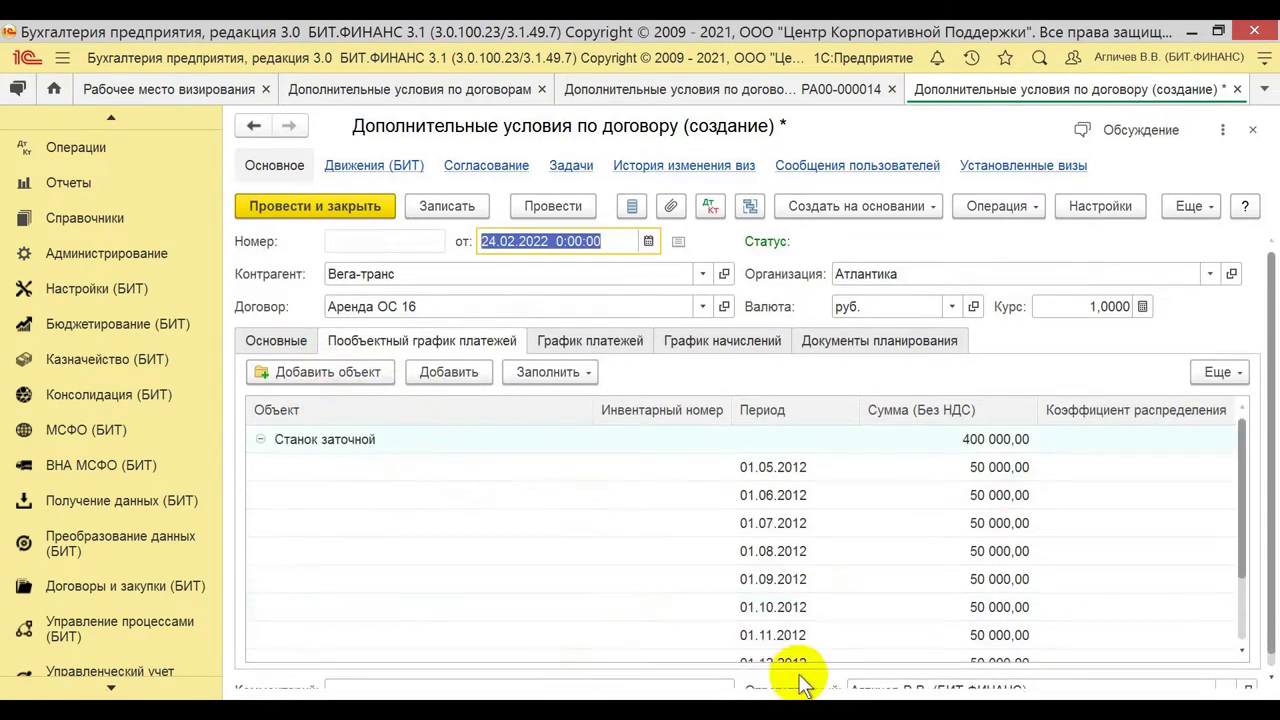
{"action": "left_click_drag", "start_coordinate": [1240, 526], "coordinate": [1240, 450]}
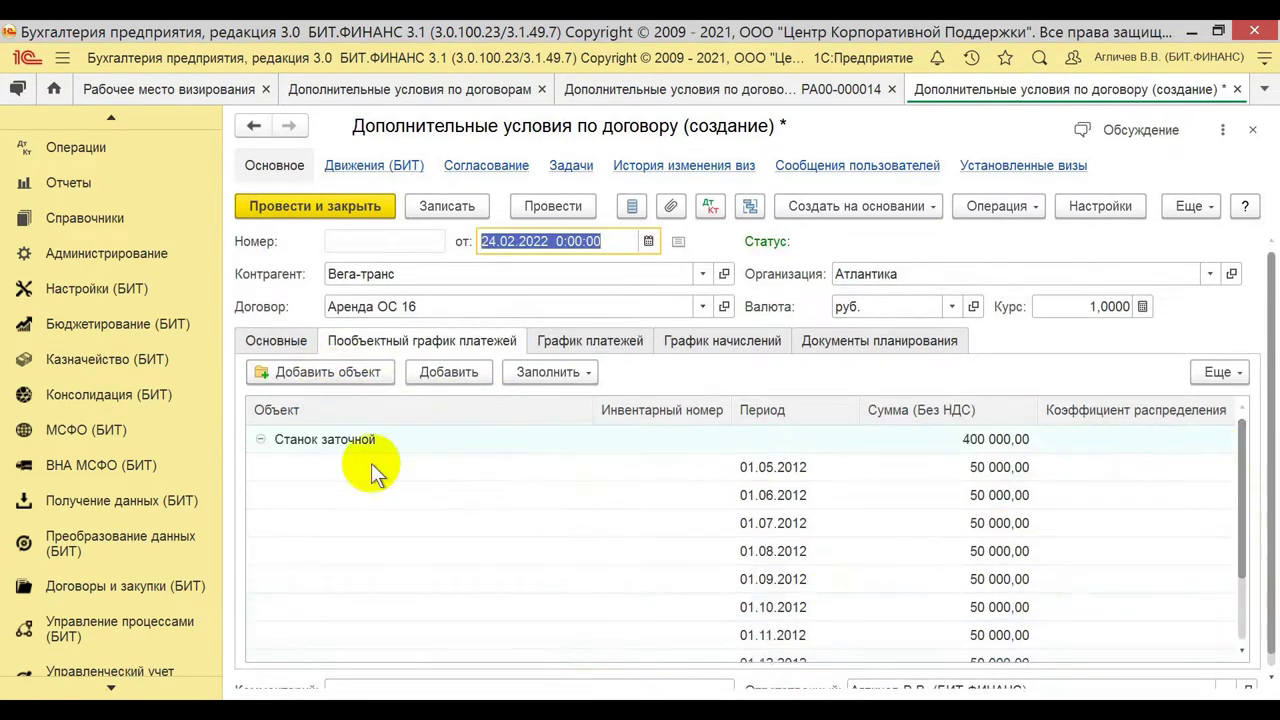
- Delete the object Станок заточной and the blank rows from the per-object payment schedule
{"action": "left_click", "coordinate": [261, 439]}
{"action": "left_click", "coordinate": [283, 465]}
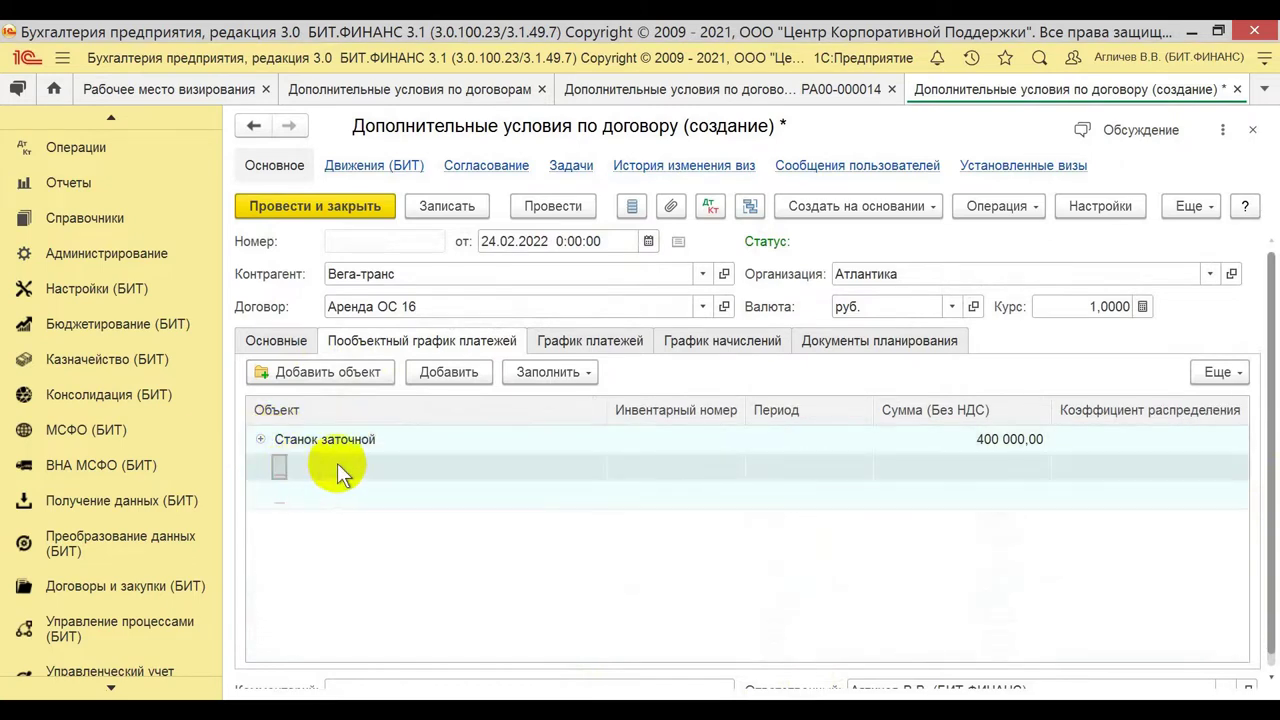
{"action": "left_click", "coordinate": [292, 444]}
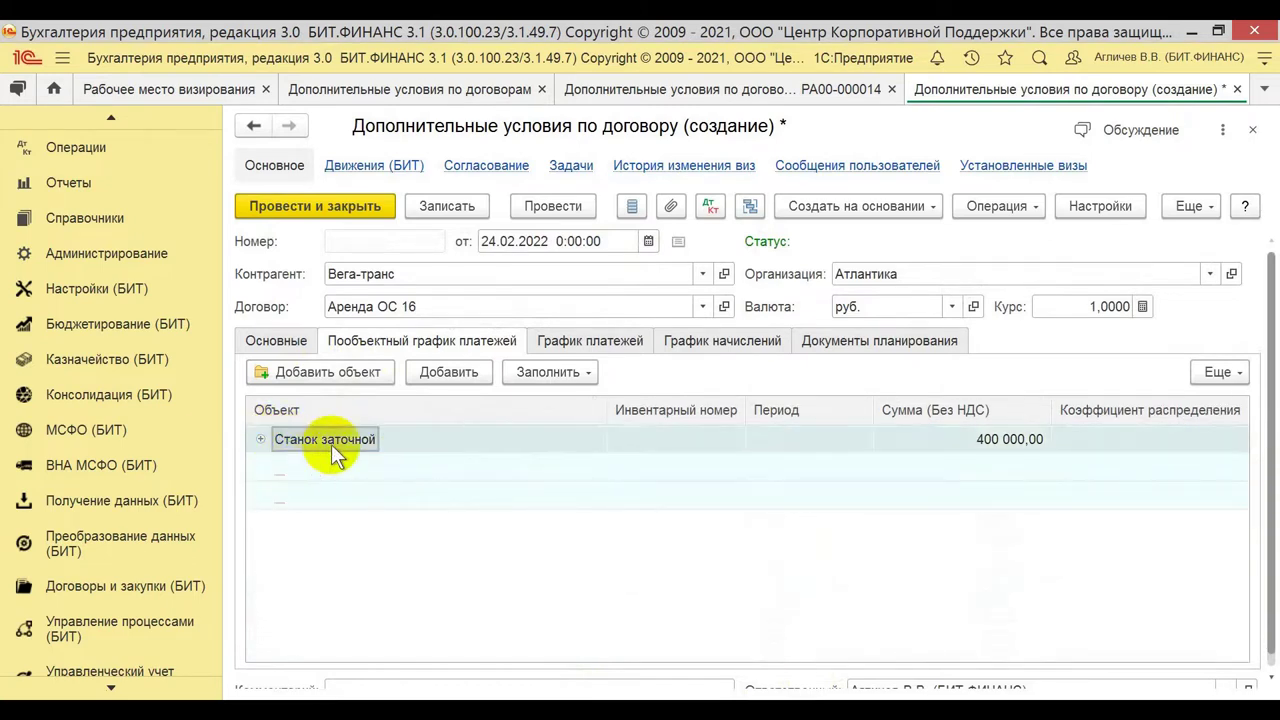
{"action": "key", "text": "Delete"}
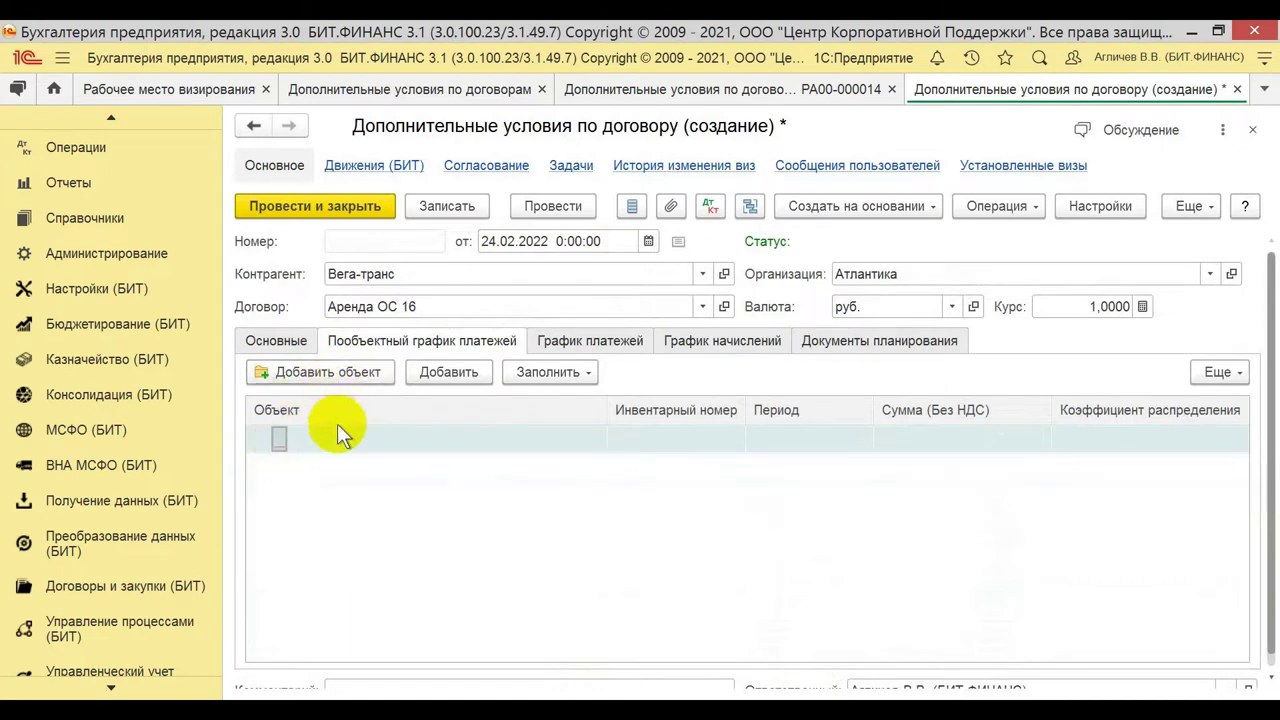
{"action": "key", "text": "Delete"}
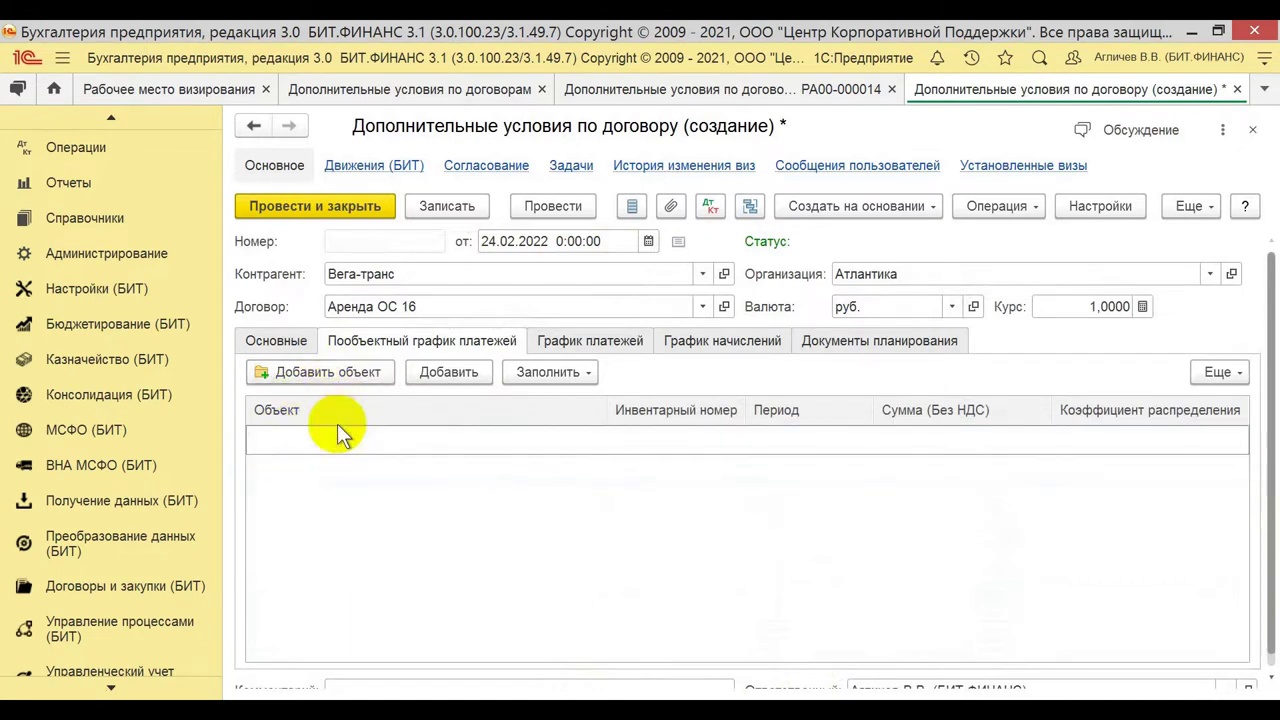
- Add an object row to the payment schedule and choose the fixed asset Автомобиль Опель Астра for it
{"action": "left_click", "coordinate": [272, 373]}
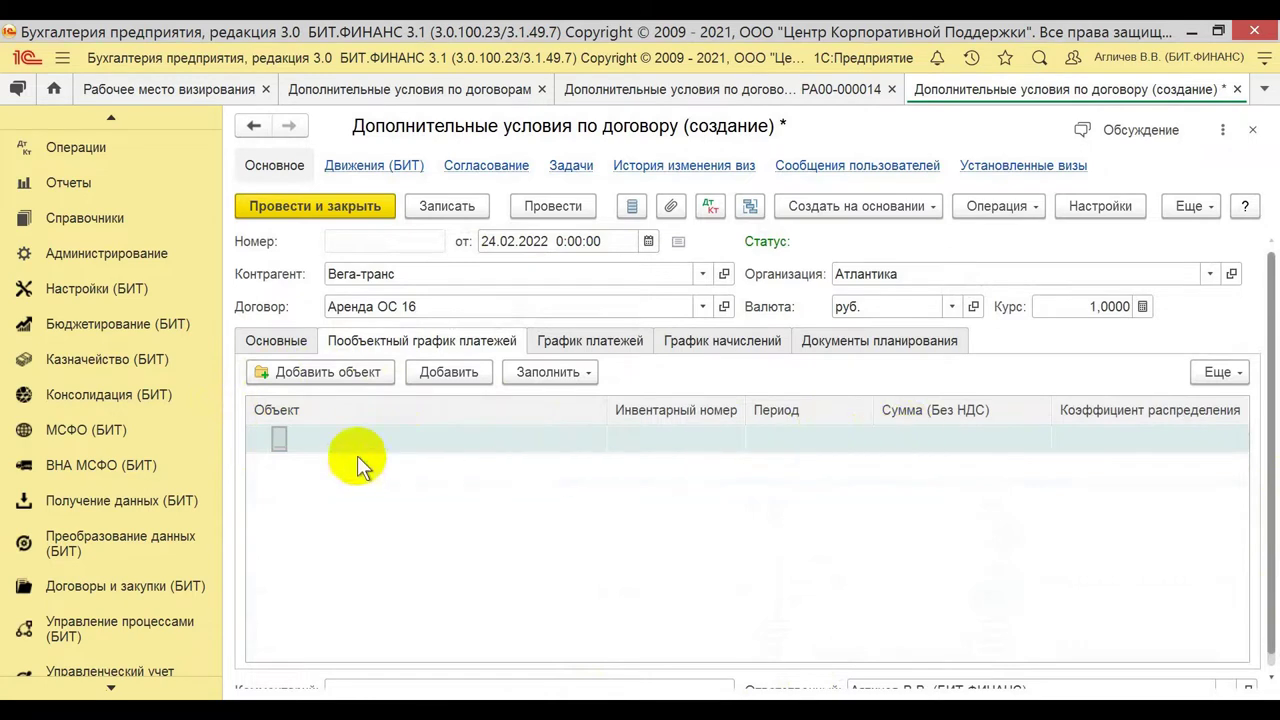
{"action": "left_click", "coordinate": [277, 446]}
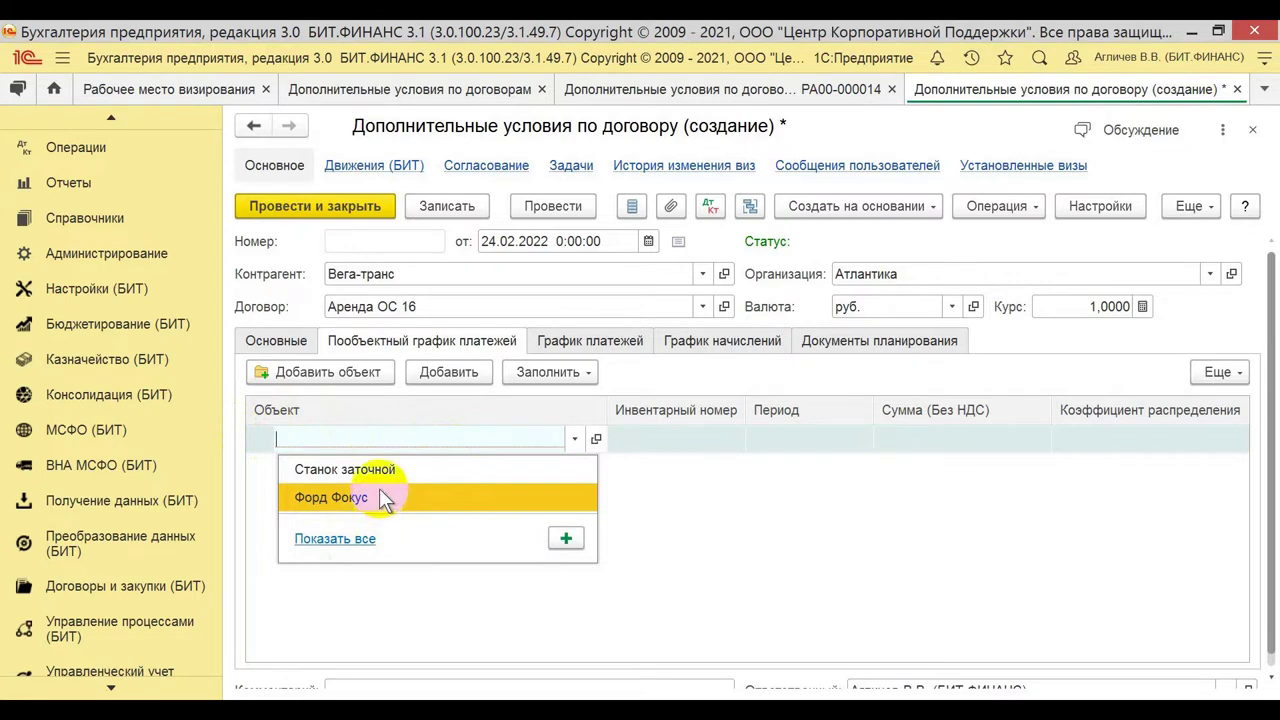
{"action": "left_click", "coordinate": [360, 540]}
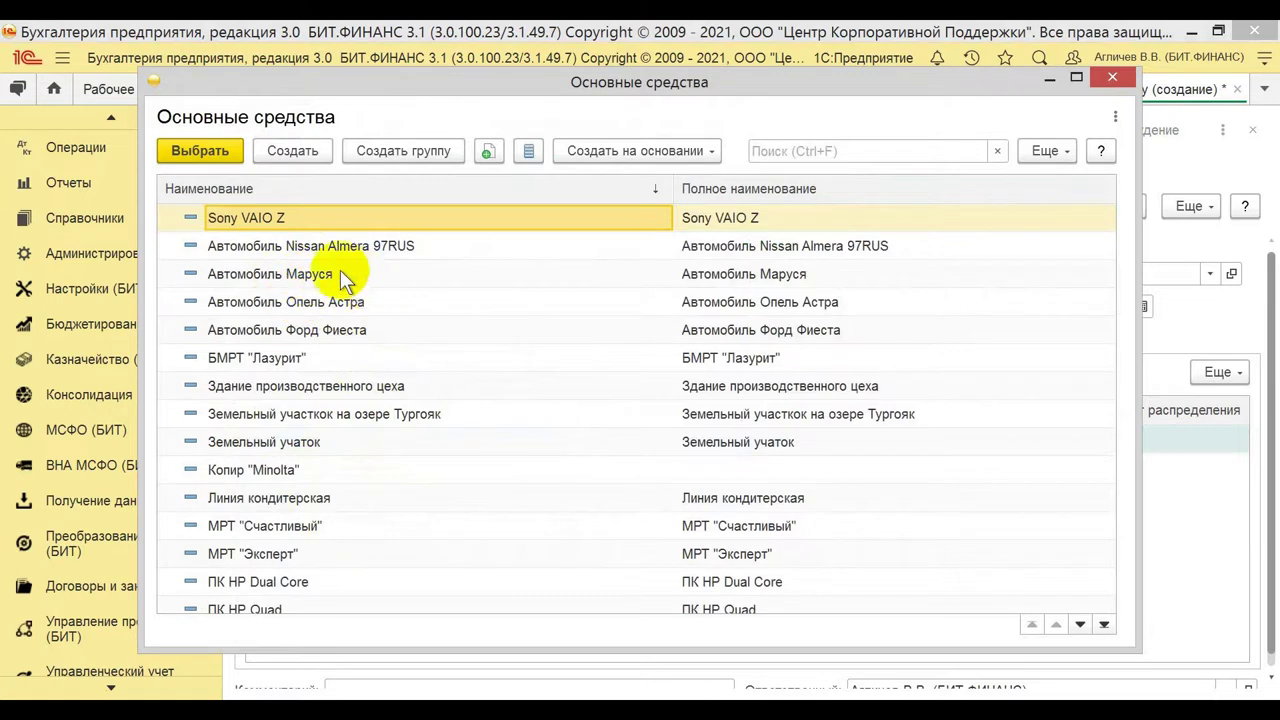
{"action": "left_click", "coordinate": [287, 310]}
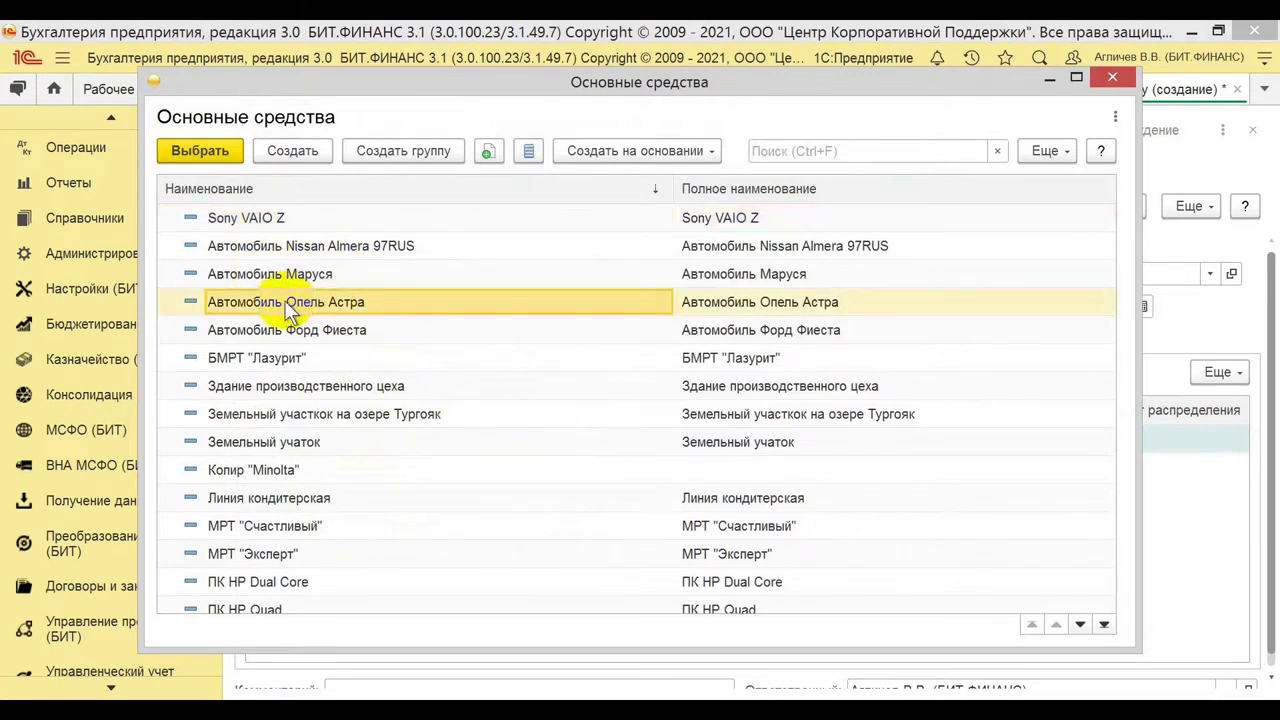
{"action": "double_click", "coordinate": [287, 310]}
{"action": "left_click", "coordinate": [520, 486]}
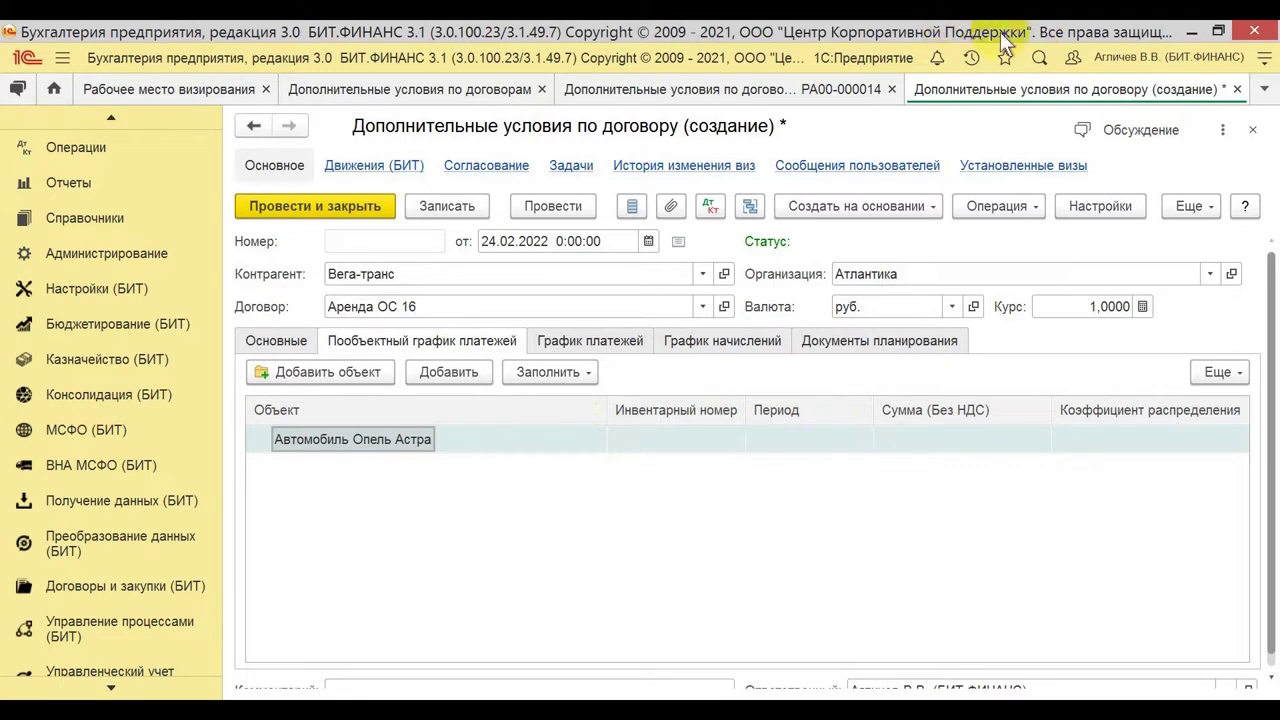
- Start creating the payment schedule for Автомобиль Опель Астра and set its mode to Периодическое заполнение
{"action": "left_click", "coordinate": [586, 373]}
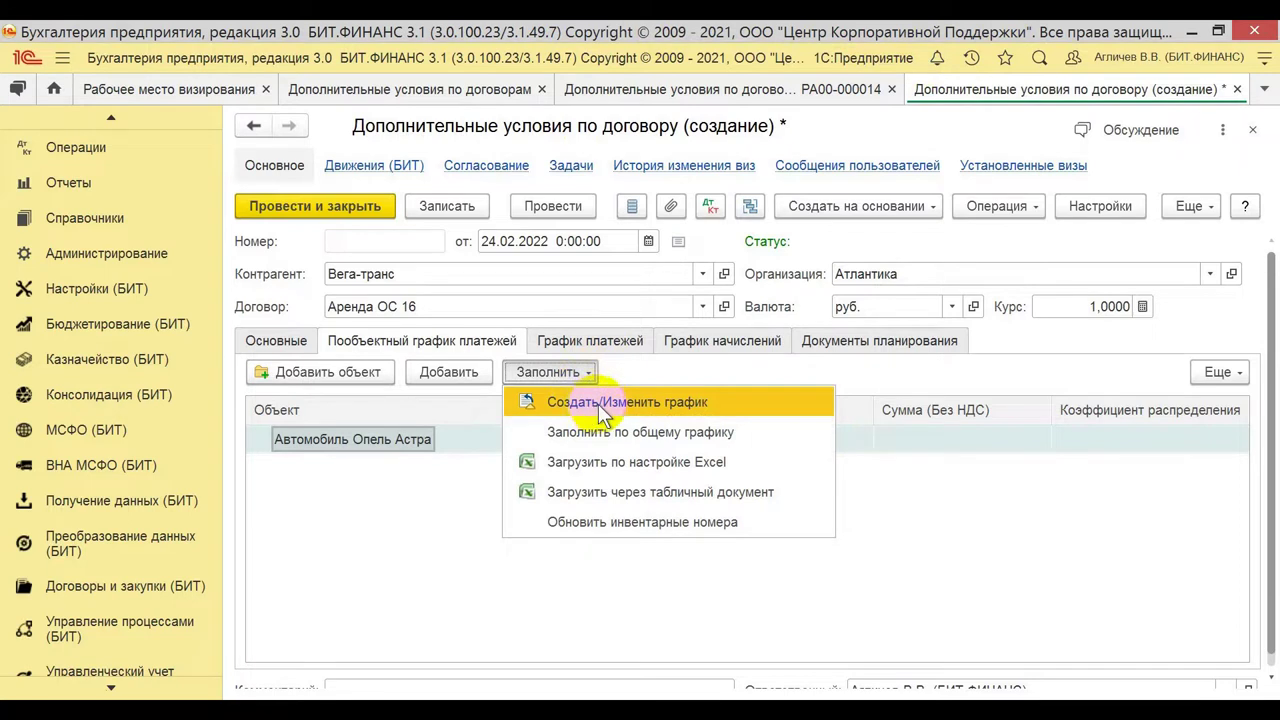
{"action": "left_click", "coordinate": [665, 401]}
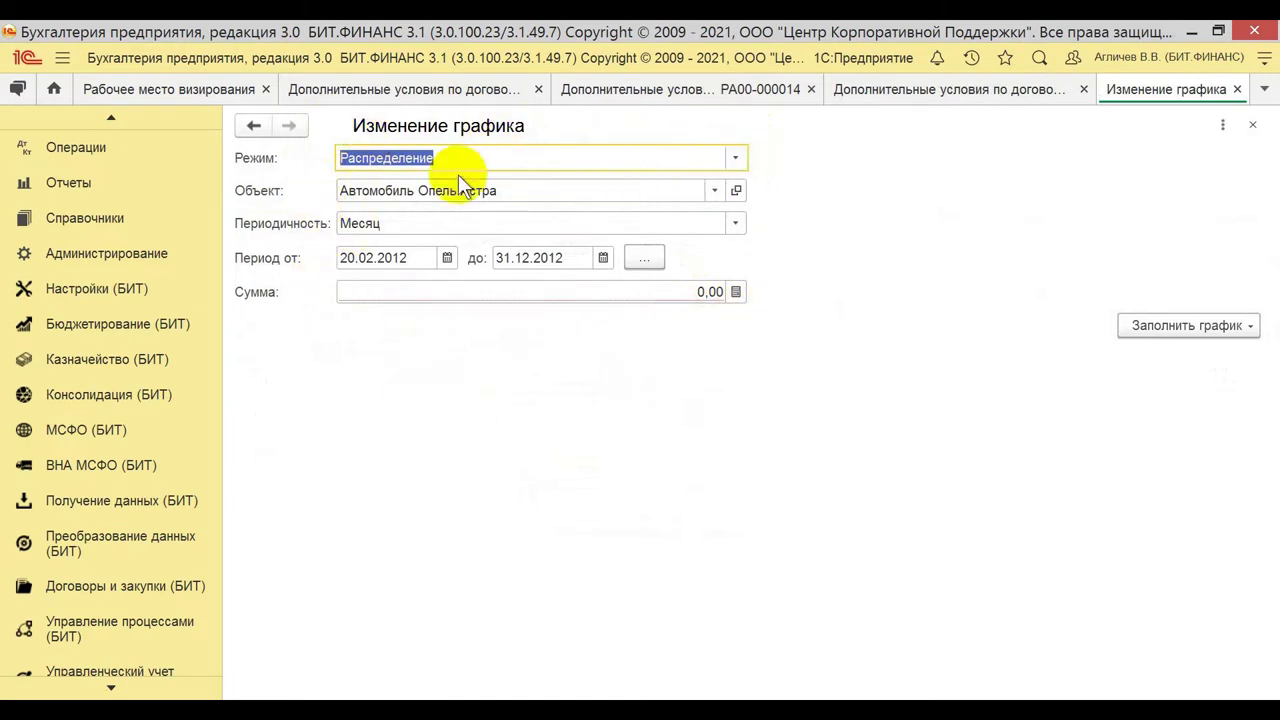
{"action": "left_click", "coordinate": [736, 158]}
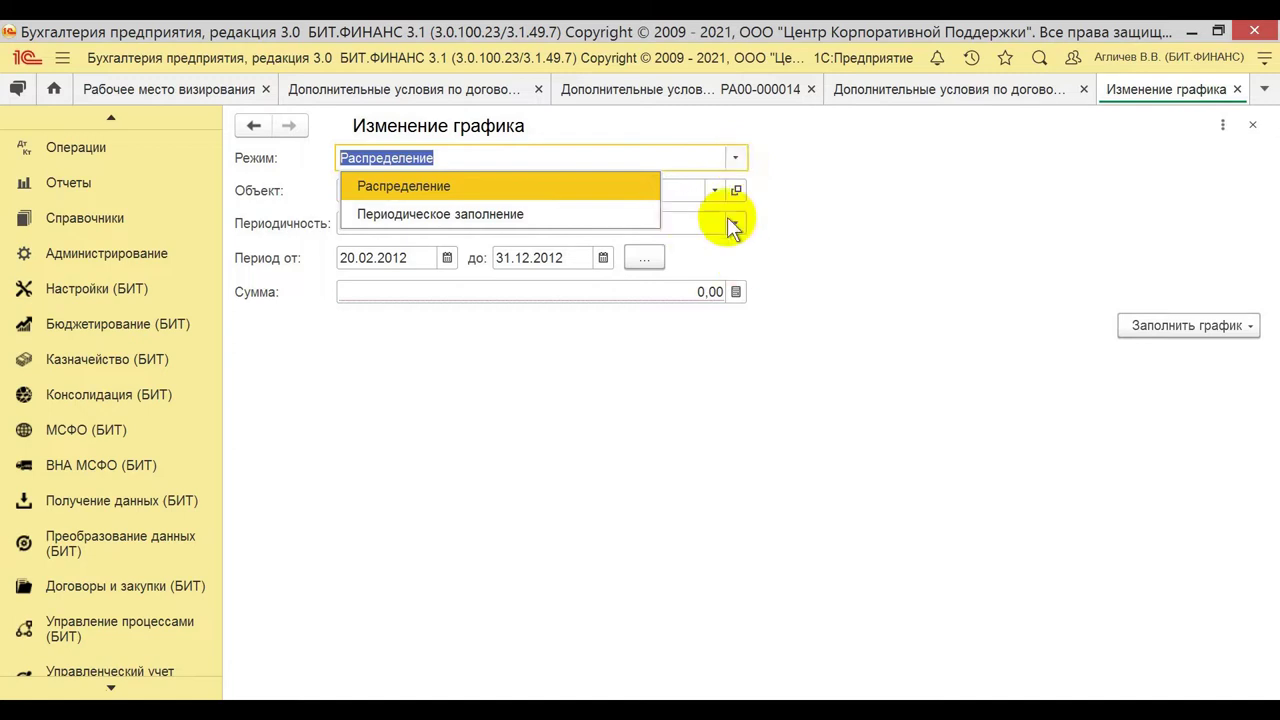
{"action": "left_click", "coordinate": [560, 215]}
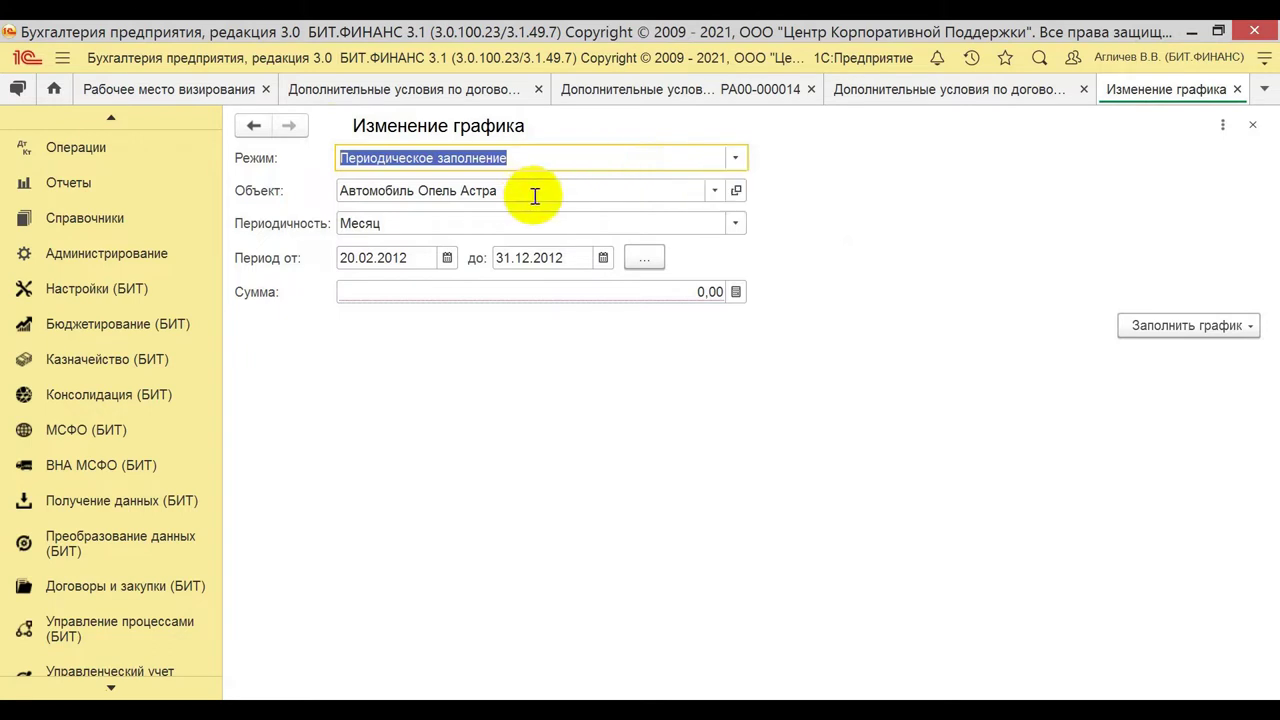
- Examine the periodicity options and the period selection choices for the schedule
{"action": "left_click", "coordinate": [738, 222]}
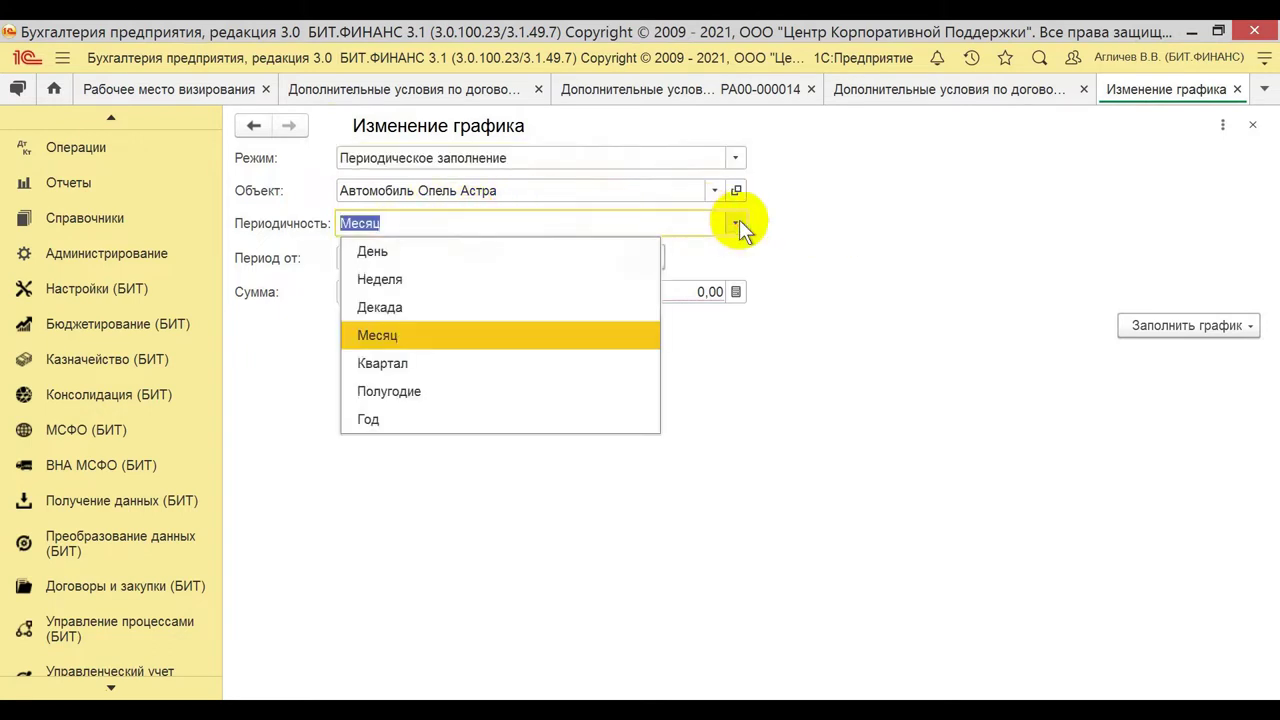
{"action": "left_click", "coordinate": [871, 266]}
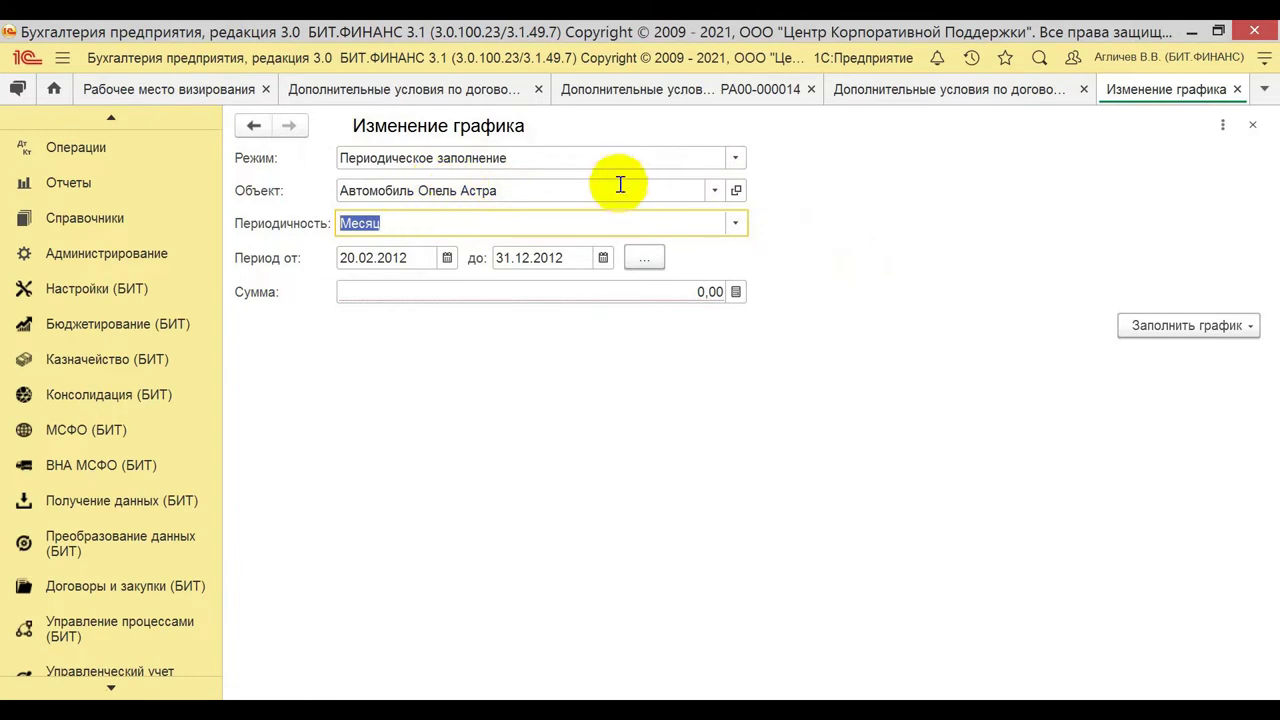
{"action": "left_click", "coordinate": [644, 257]}
{"action": "left_click", "coordinate": [825, 547]}
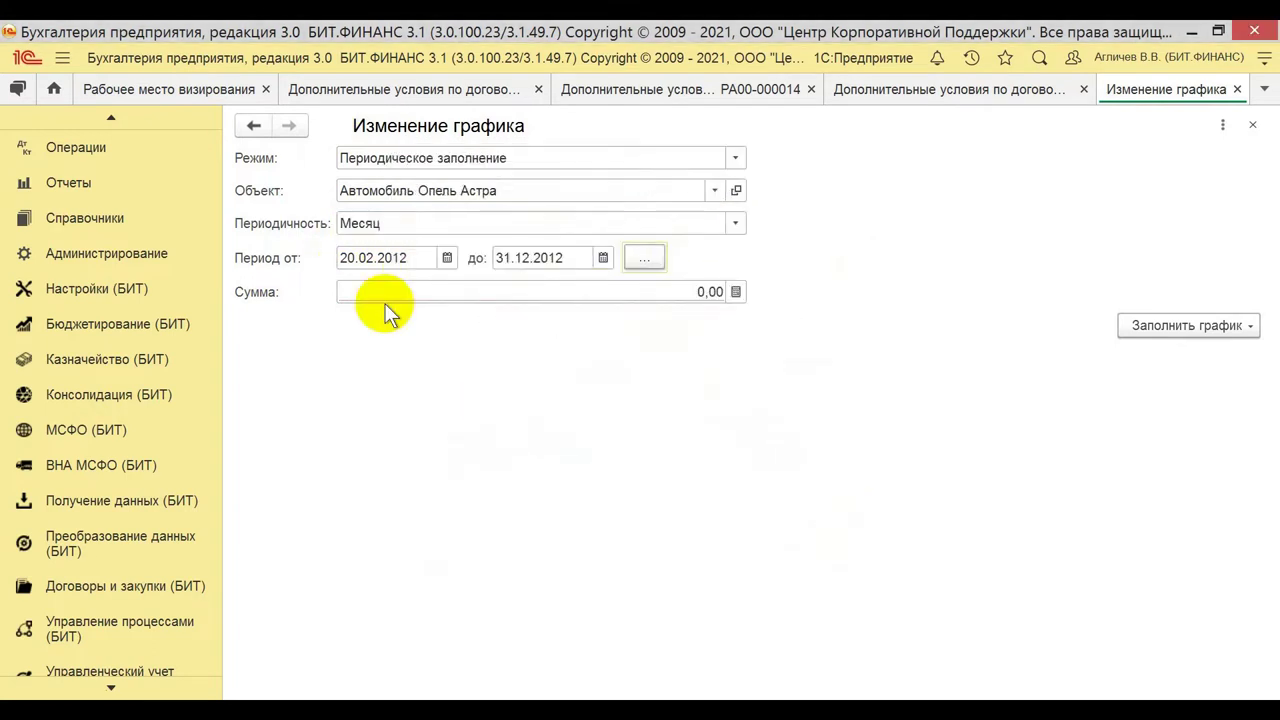
{"action": "left_click", "coordinate": [634, 291]}
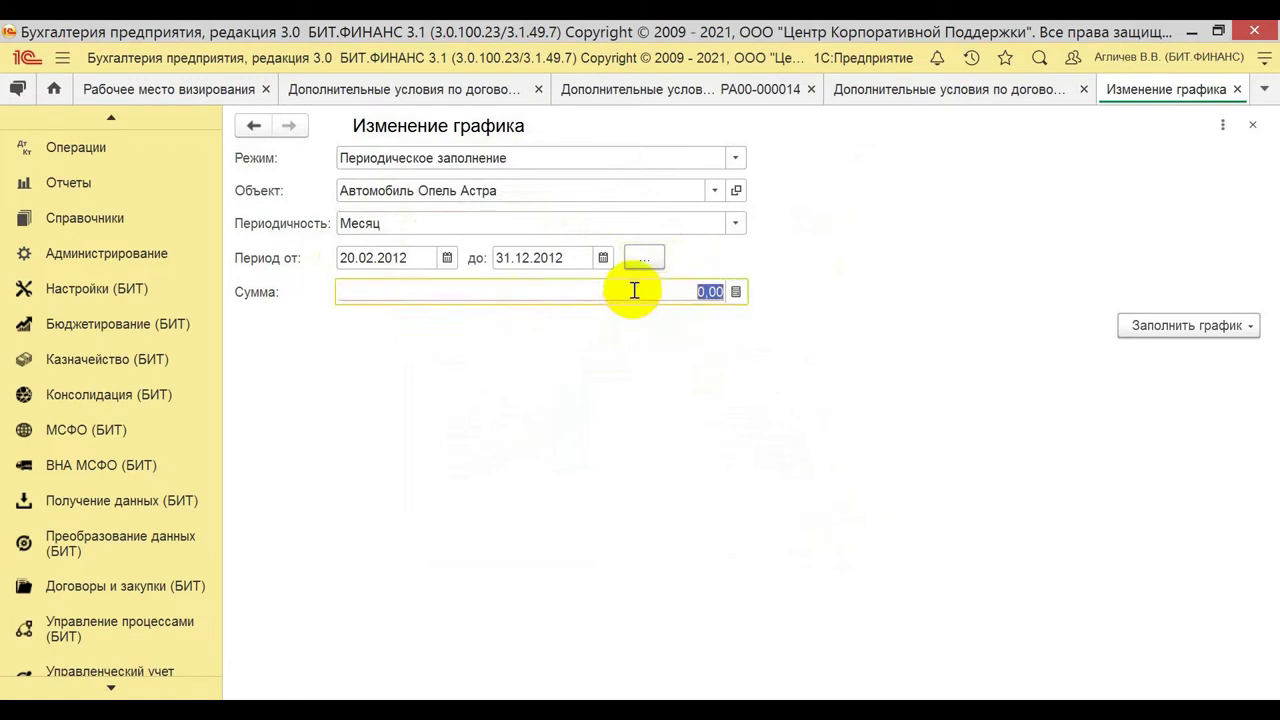
{"action": "type", "text": "100"}
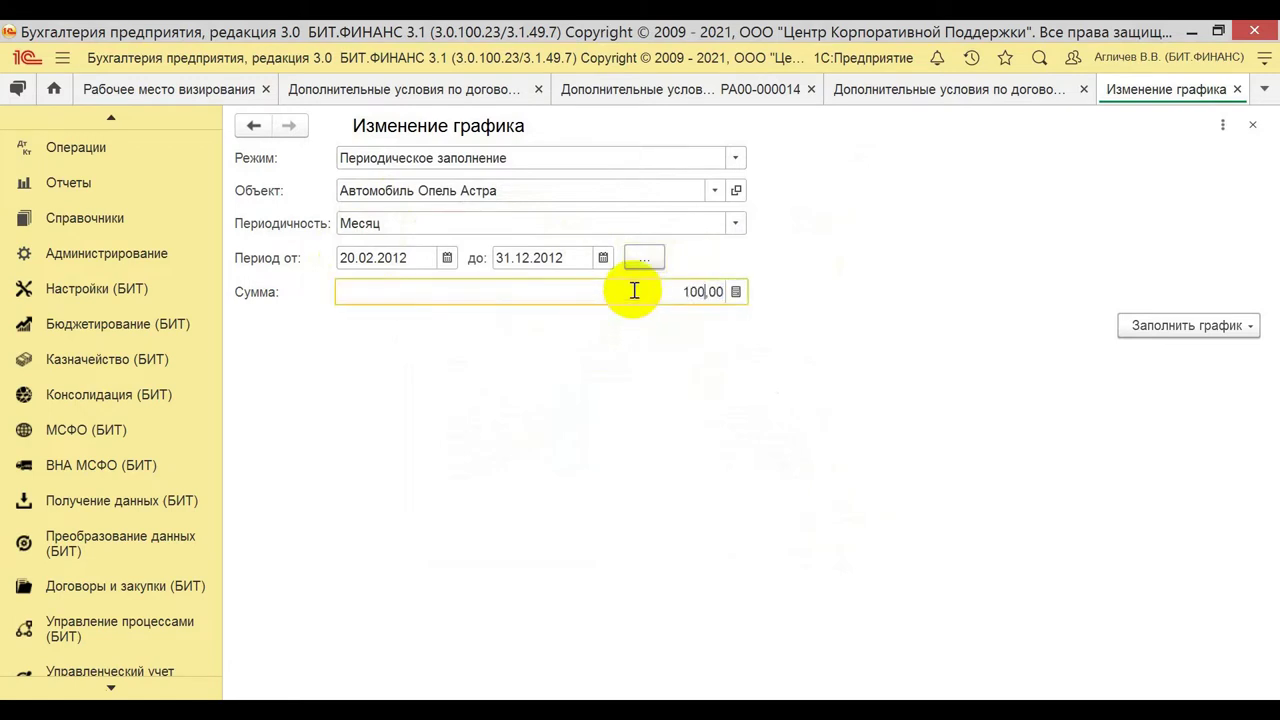
{"action": "key", "text": "BackSpace"}
{"action": "key", "text": "BackSpace"}
{"action": "key", "text": "BackSpace"}
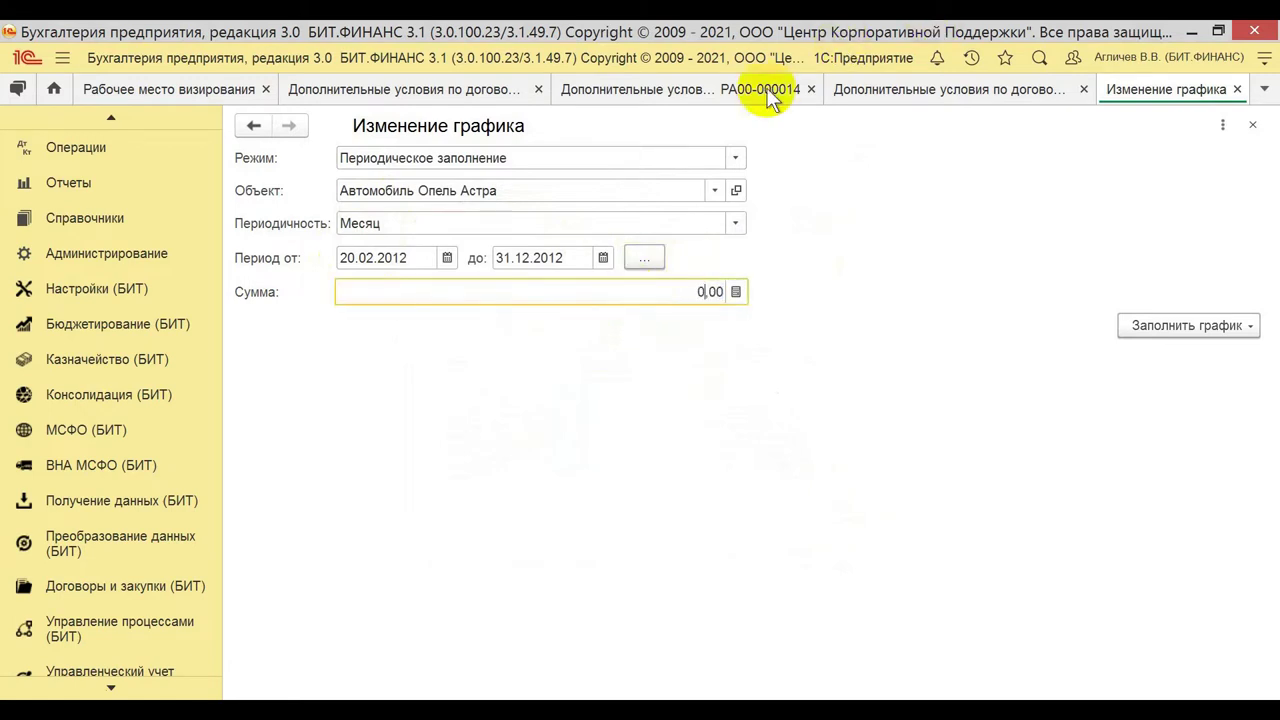
- Set the schedule mode to Распределение and the amount to 1 200 000
{"action": "left_click", "coordinate": [743, 159]}
{"action": "left_click", "coordinate": [463, 189]}
{"action": "left_click", "coordinate": [650, 291]}
{"action": "type", "text": "1 200 0"}
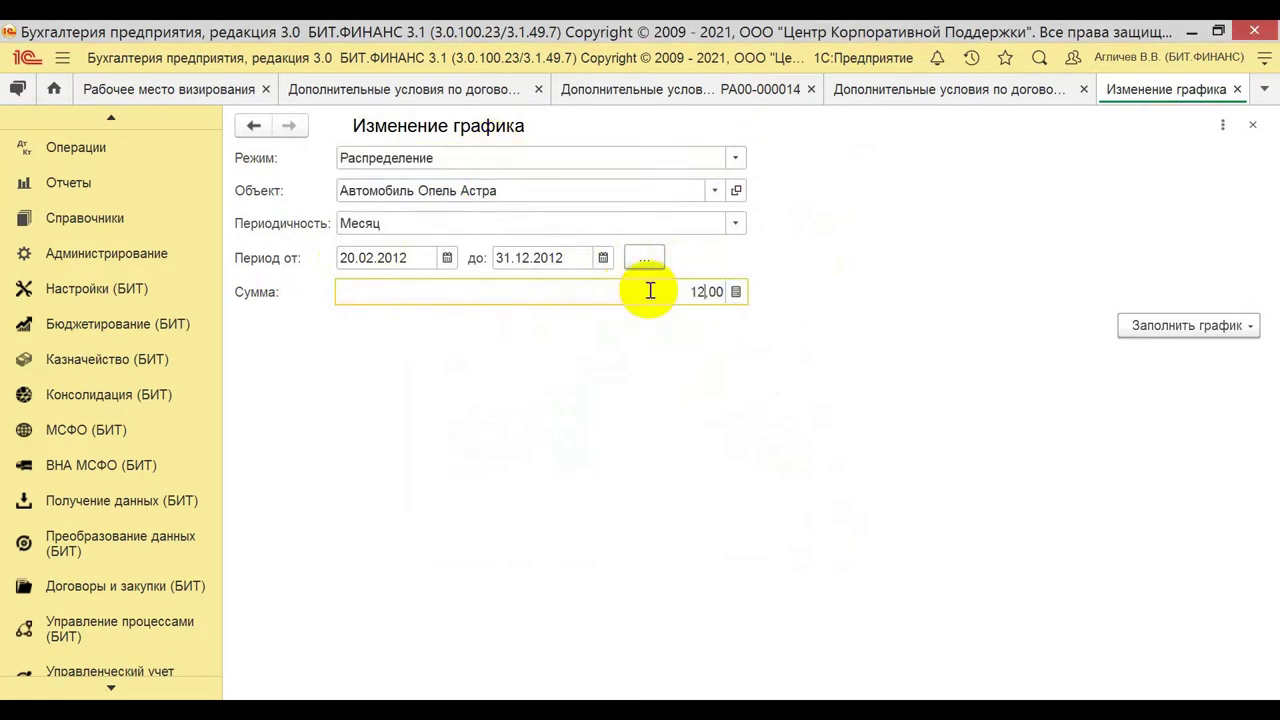
{"action": "type", "text": "00"}
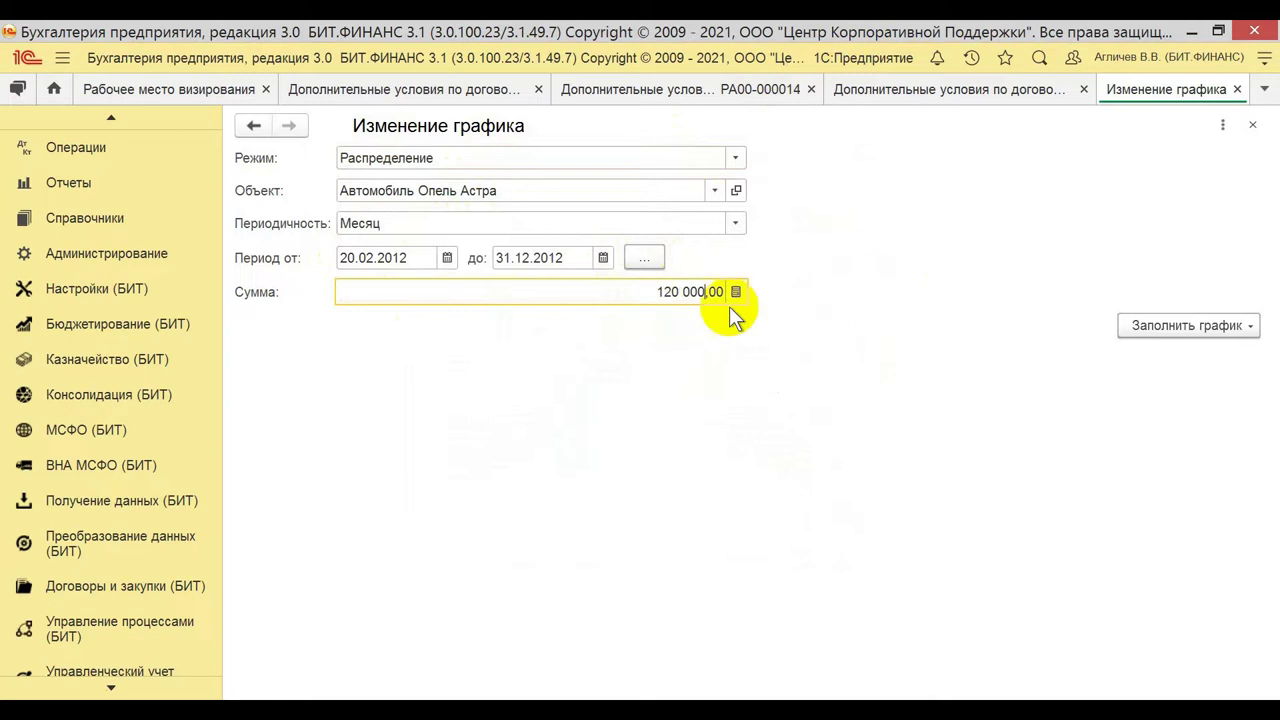
- Generate the distributed monthly payment schedule for Автомобиль Опель Астра and confirm it
{"action": "left_click", "coordinate": [1150, 326]}
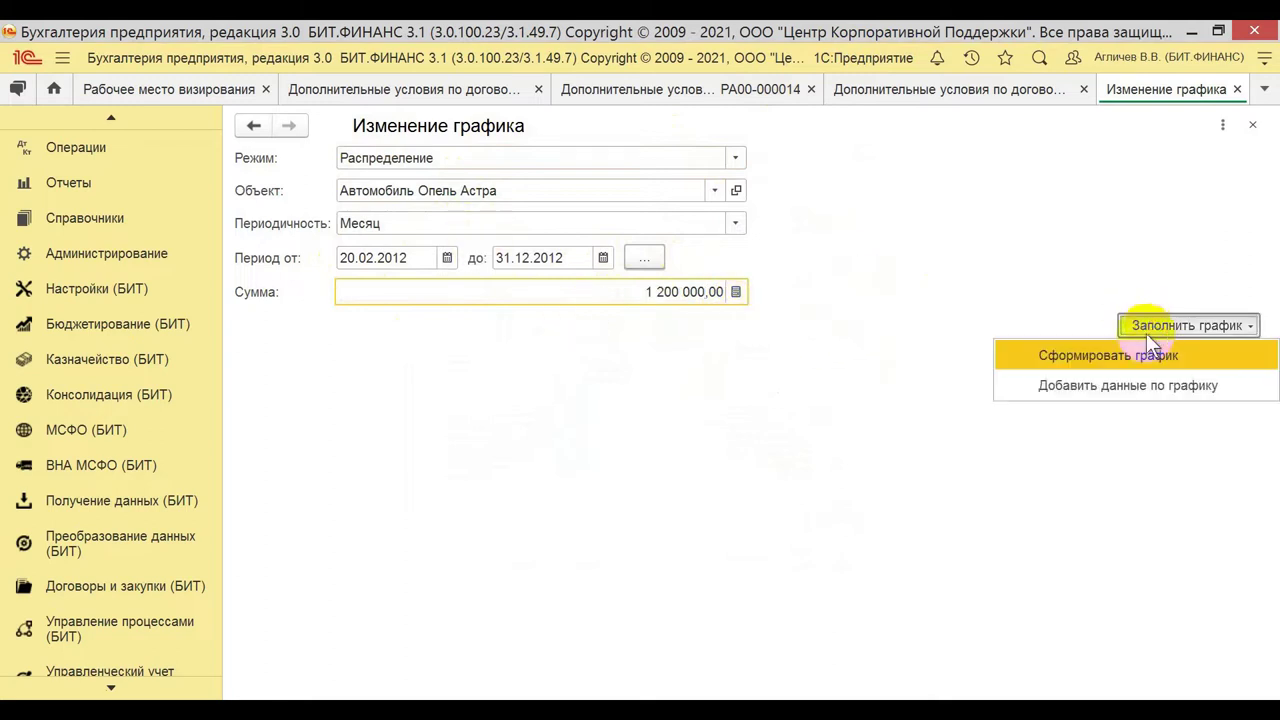
{"action": "left_click", "coordinate": [1095, 358]}
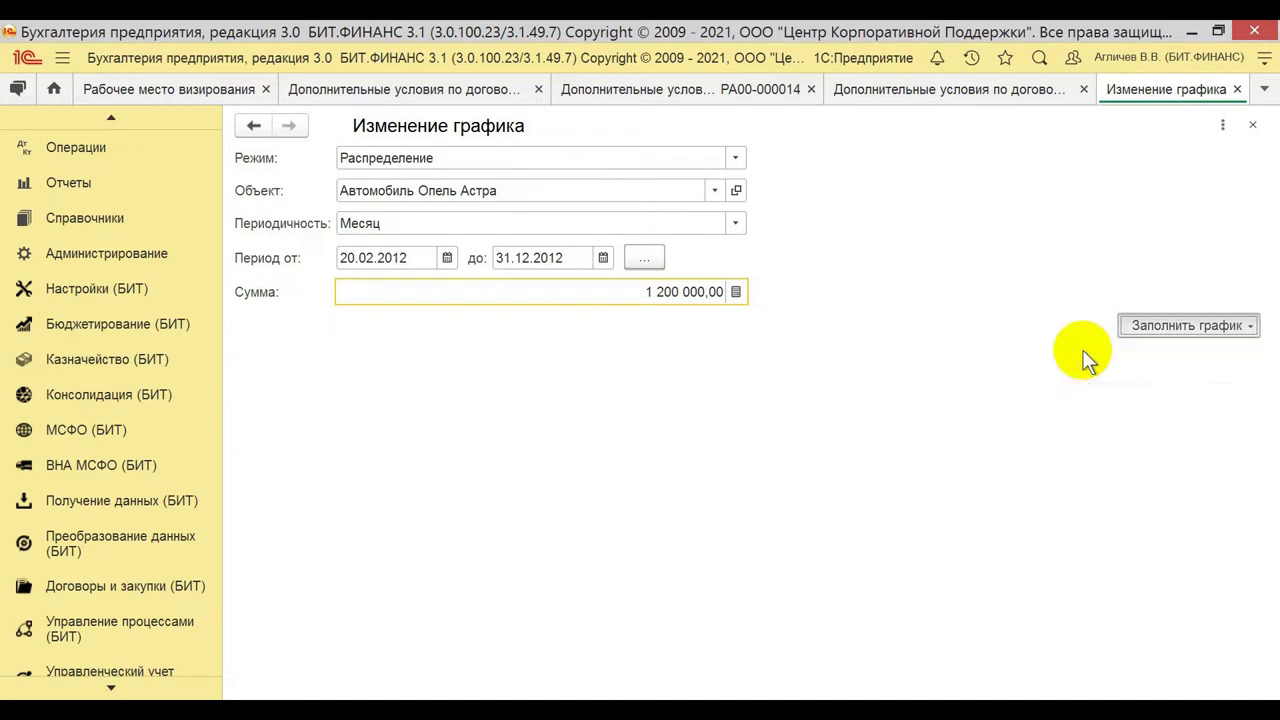
{"action": "left_click", "coordinate": [766, 432]}
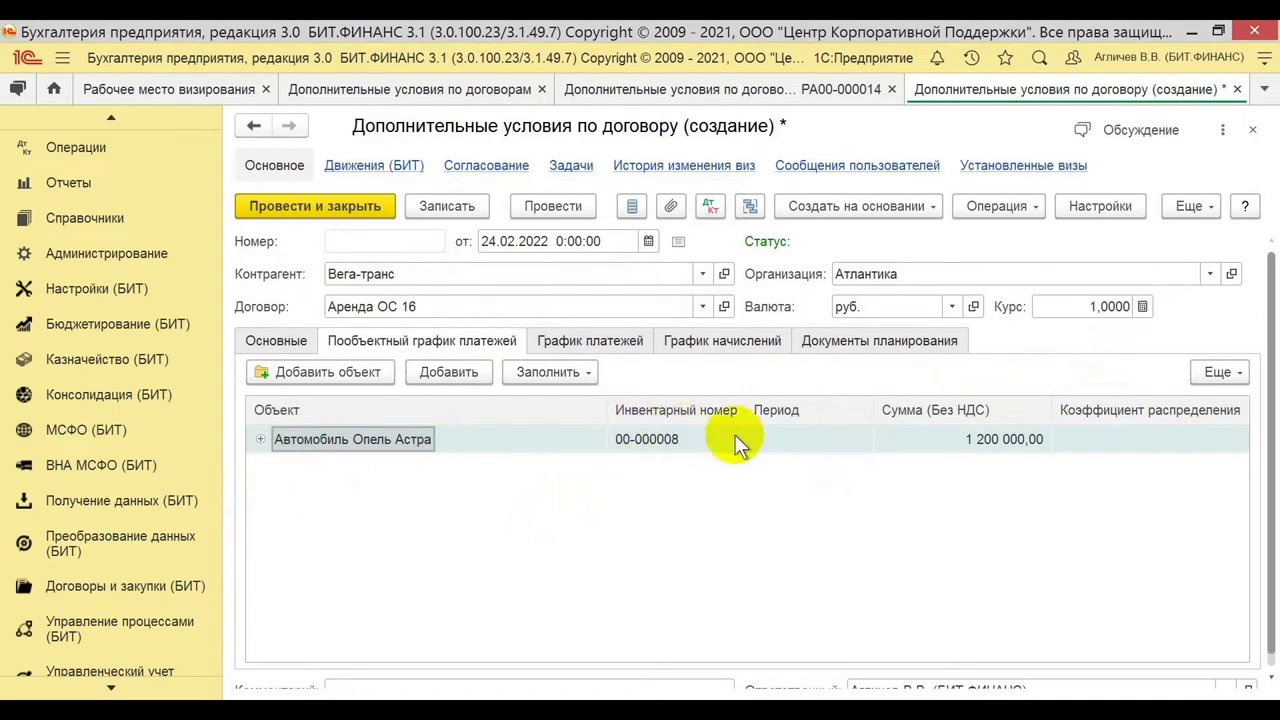
- Expand Автомобиль Опель Астра in the per-object payment schedule and examine its monthly periods and amounts
{"action": "left_click", "coordinate": [261, 439]}
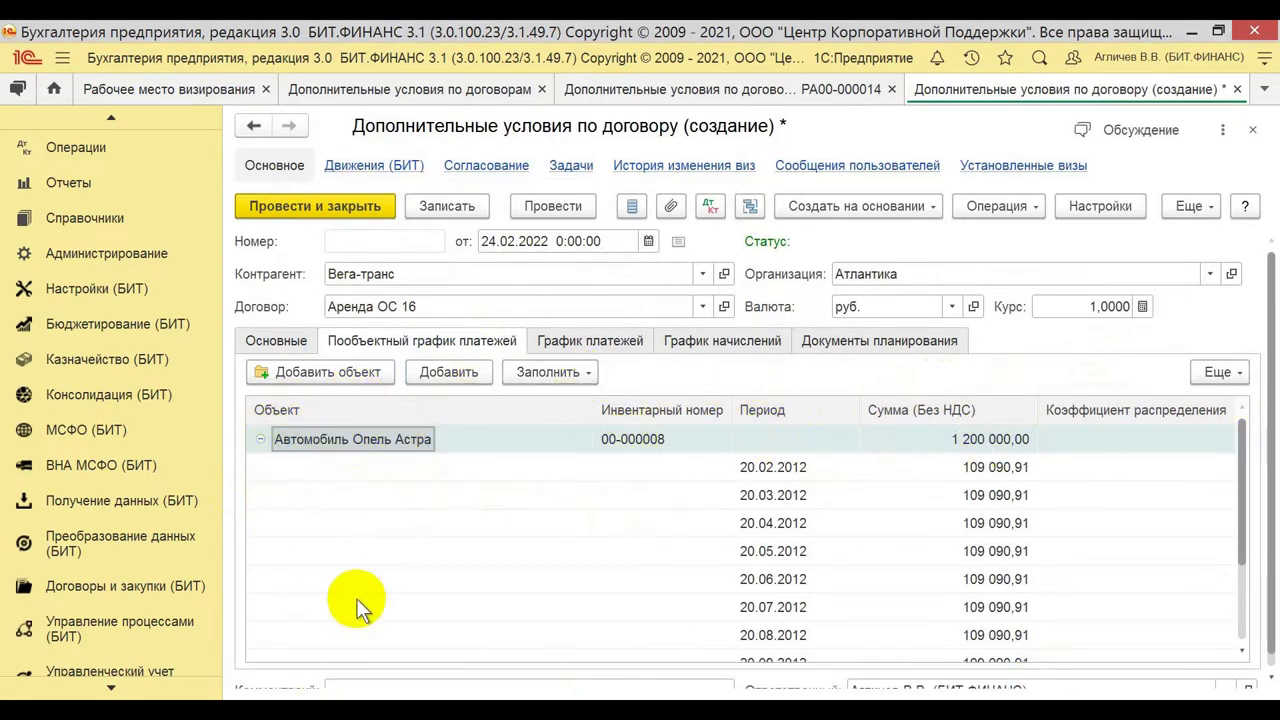
{"action": "left_click", "coordinate": [760, 467]}
{"action": "left_click", "coordinate": [768, 496]}
{"action": "left_click", "coordinate": [775, 522]}
{"action": "left_click", "coordinate": [990, 467]}
{"action": "left_click", "coordinate": [985, 496]}
{"action": "left_click", "coordinate": [990, 523]}
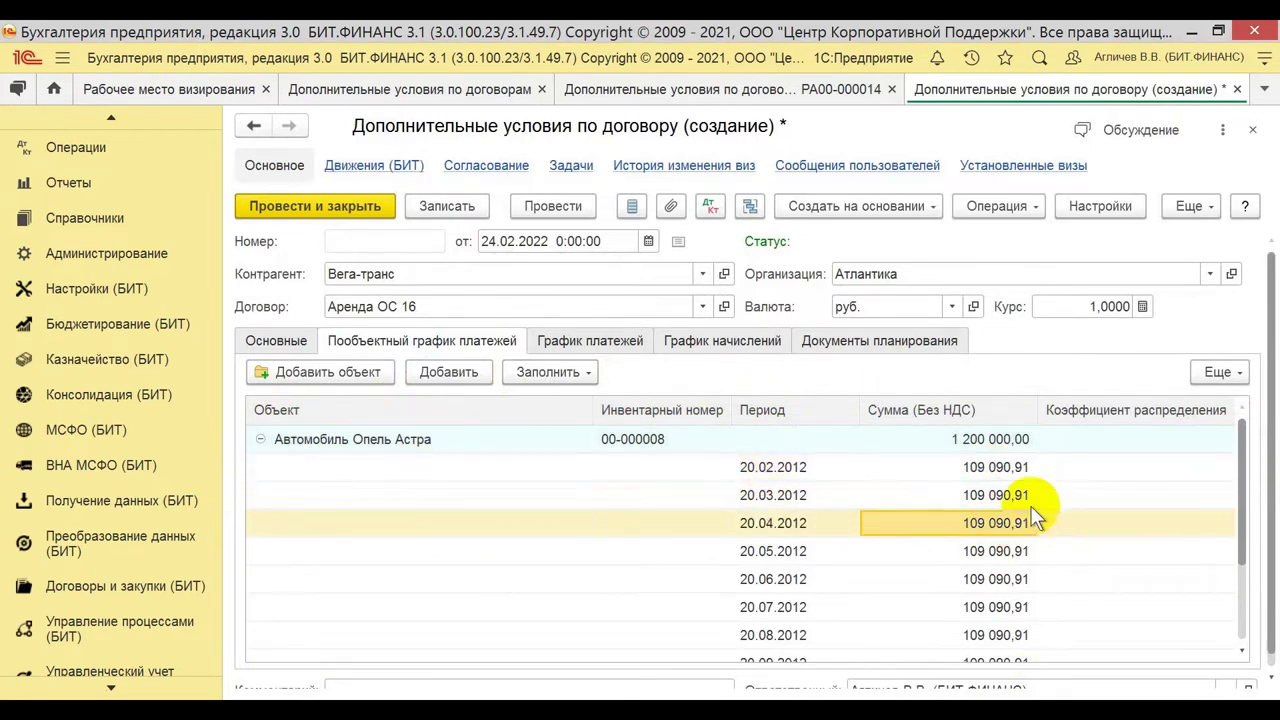
{"action": "scroll", "coordinate": [1025, 559], "scroll_direction": "down", "scroll_amount": 4}
{"action": "scroll", "coordinate": [1005, 578], "scroll_direction": "up", "scroll_amount": 4}
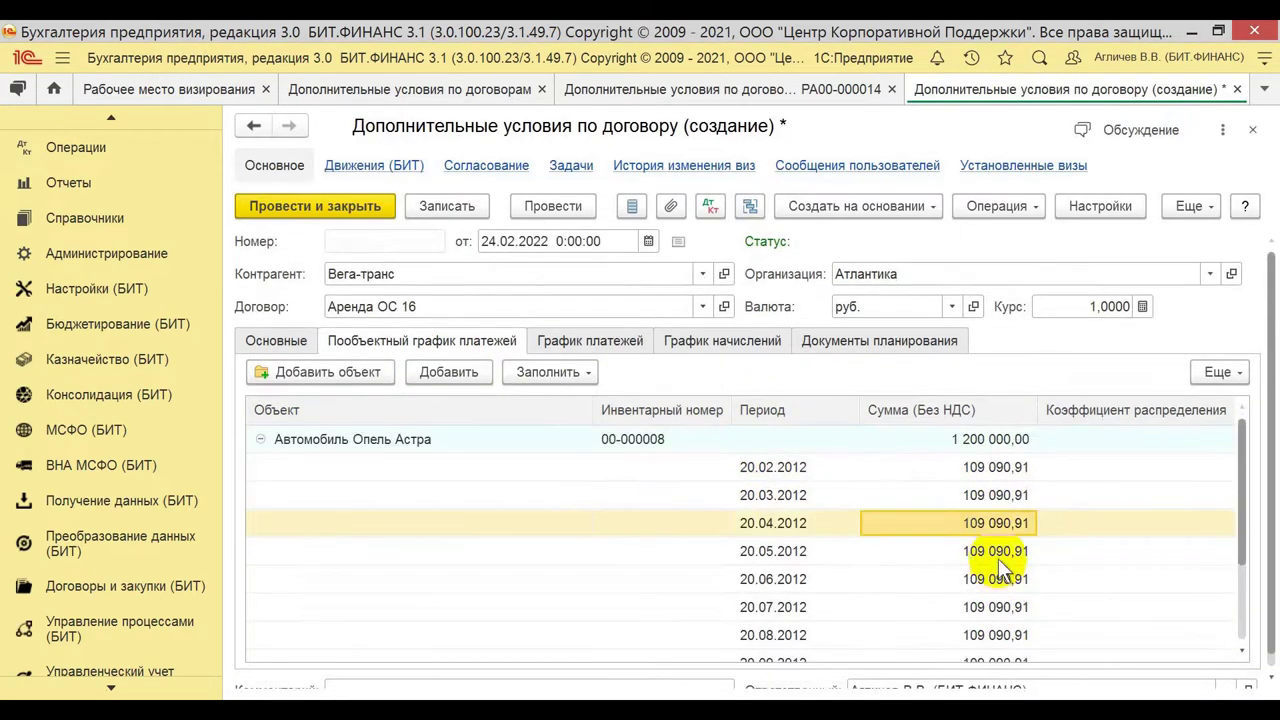
{"action": "left_click", "coordinate": [975, 467]}
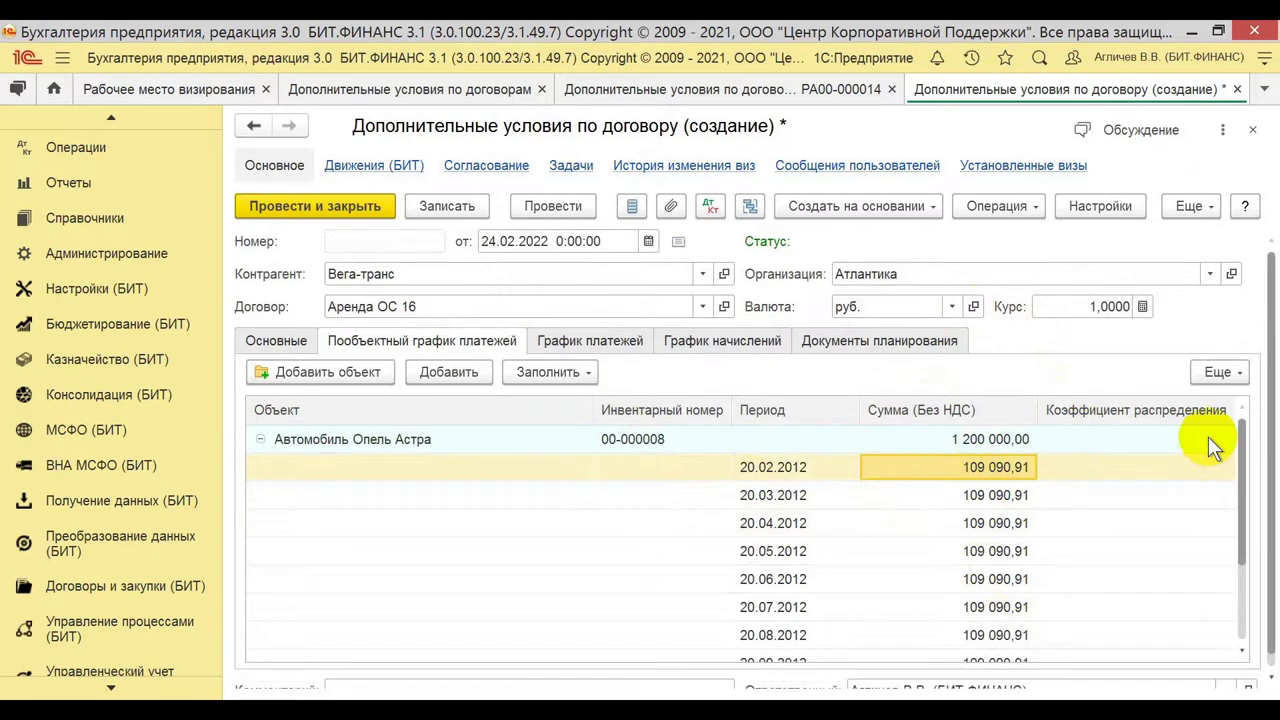
- Set the distribution coefficient of Автомобиль Опель Астра to 20 in the per-object payment schedule
{"action": "left_click", "coordinate": [1138, 431]}
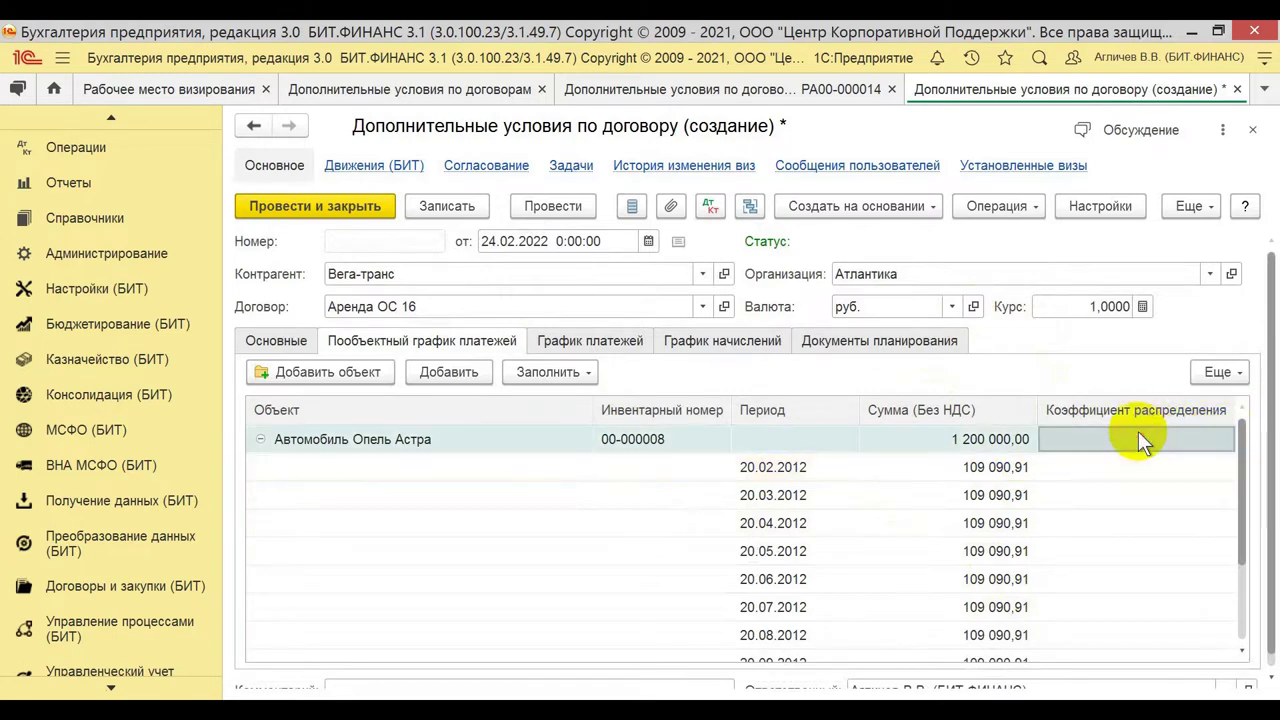
{"action": "left_click", "coordinate": [1133, 435]}
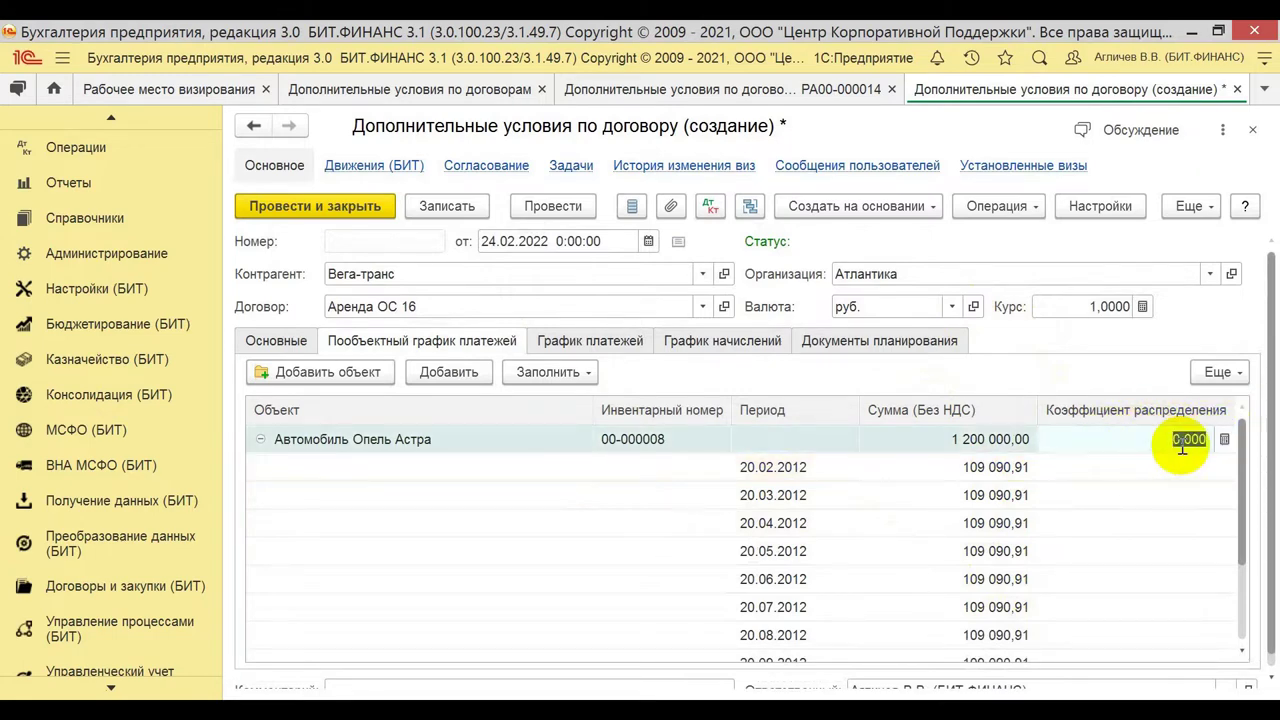
{"action": "type", "text": "20"}
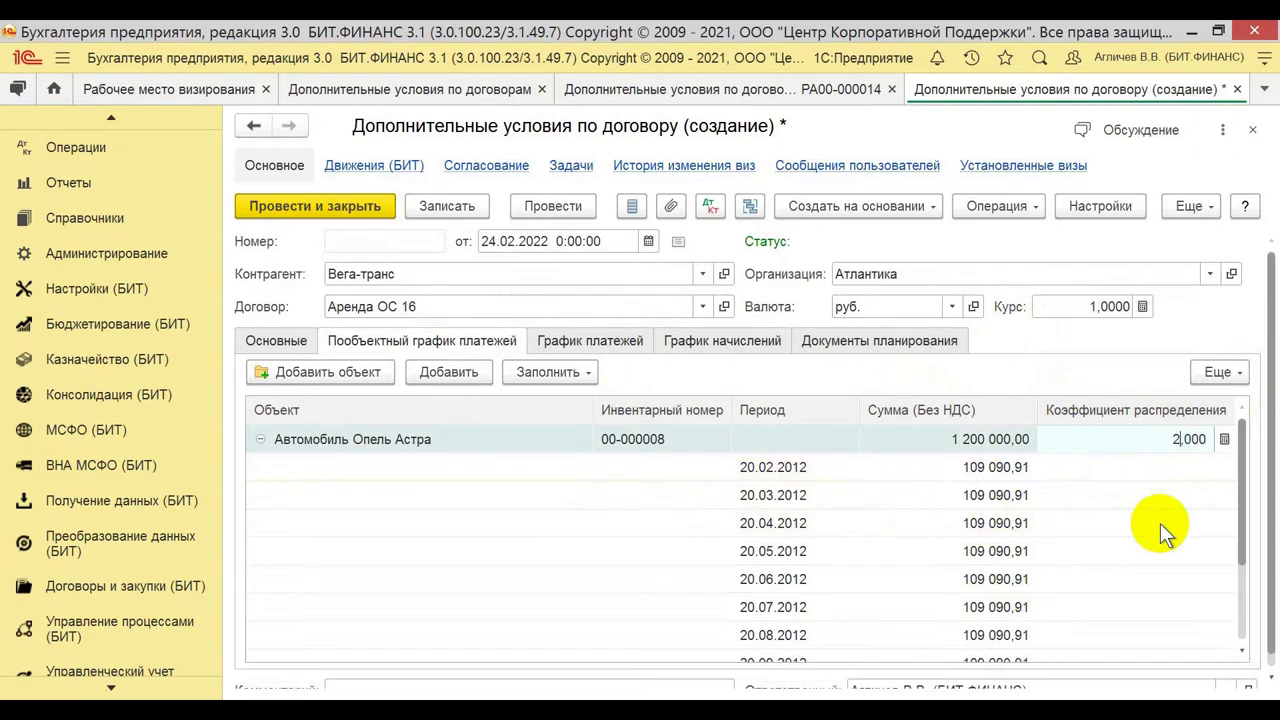
{"action": "key", "text": "Return"}
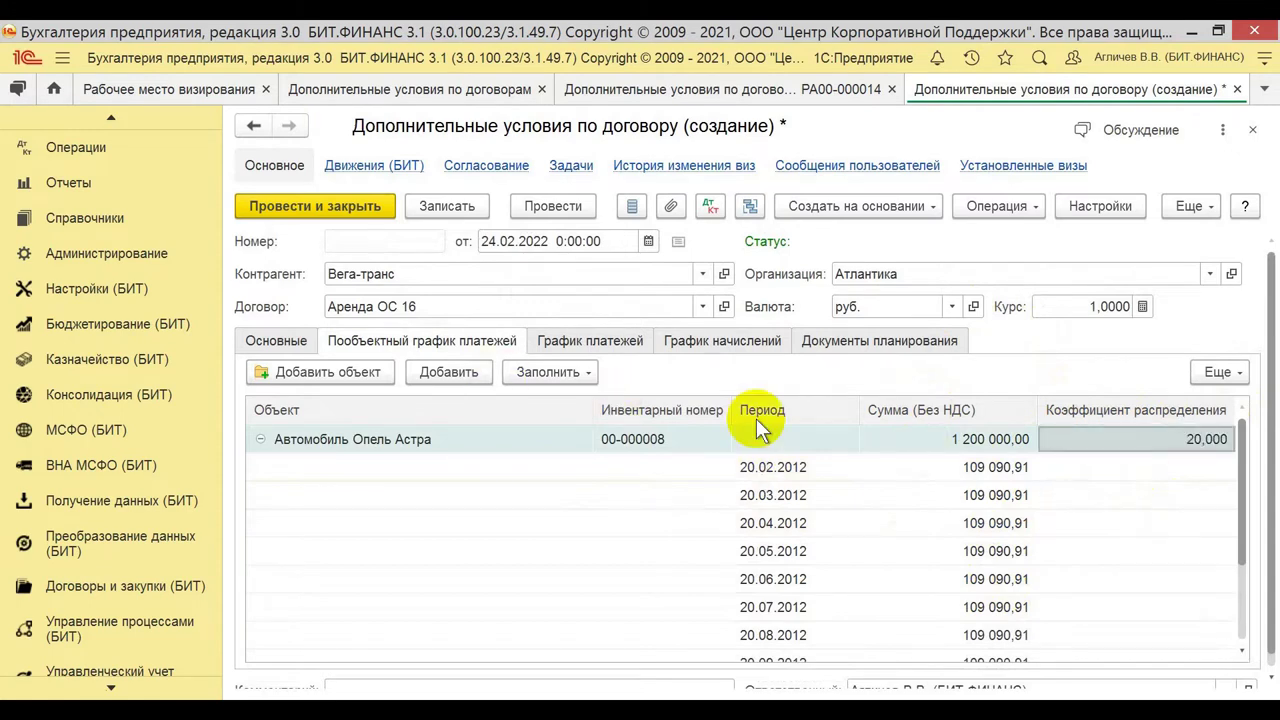
- Regenerate the schedule for Автомобиль Опель Астра with the same settings, replacing the current one, and expand its payment rows
{"action": "left_click", "coordinate": [575, 371]}
{"action": "left_click", "coordinate": [668, 412]}
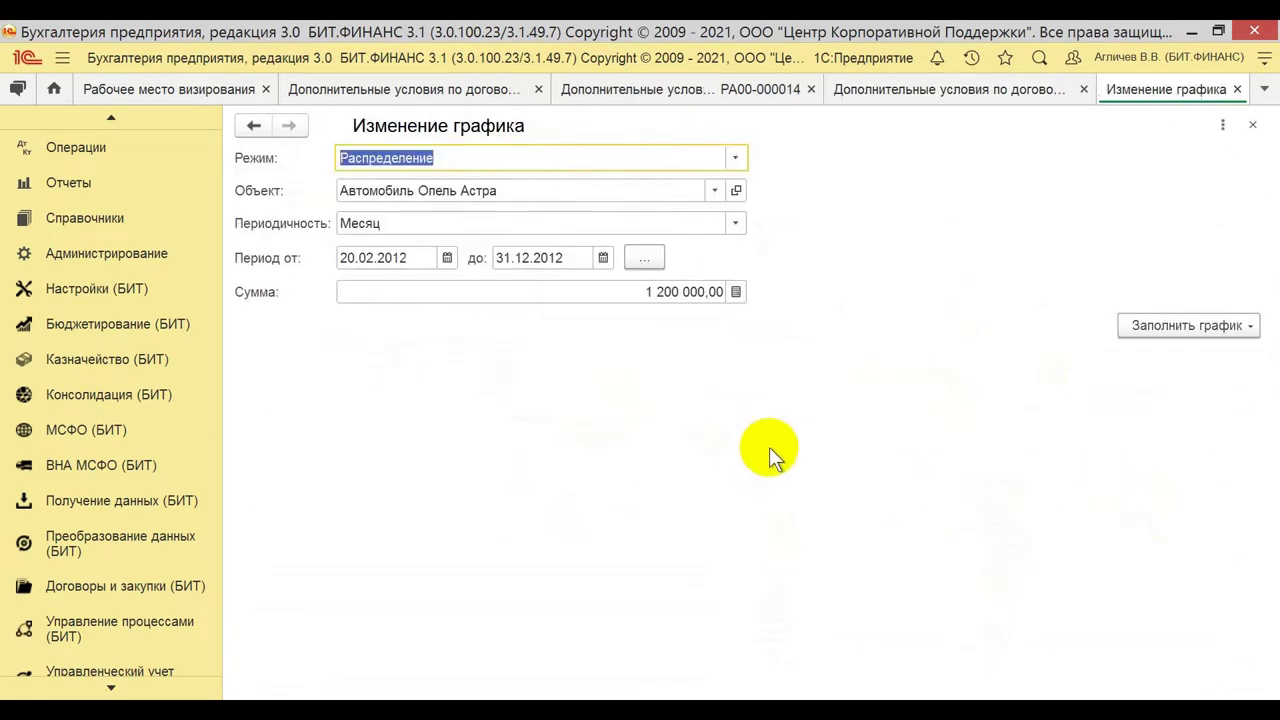
{"action": "left_click", "coordinate": [1122, 325]}
{"action": "left_click", "coordinate": [1130, 358]}
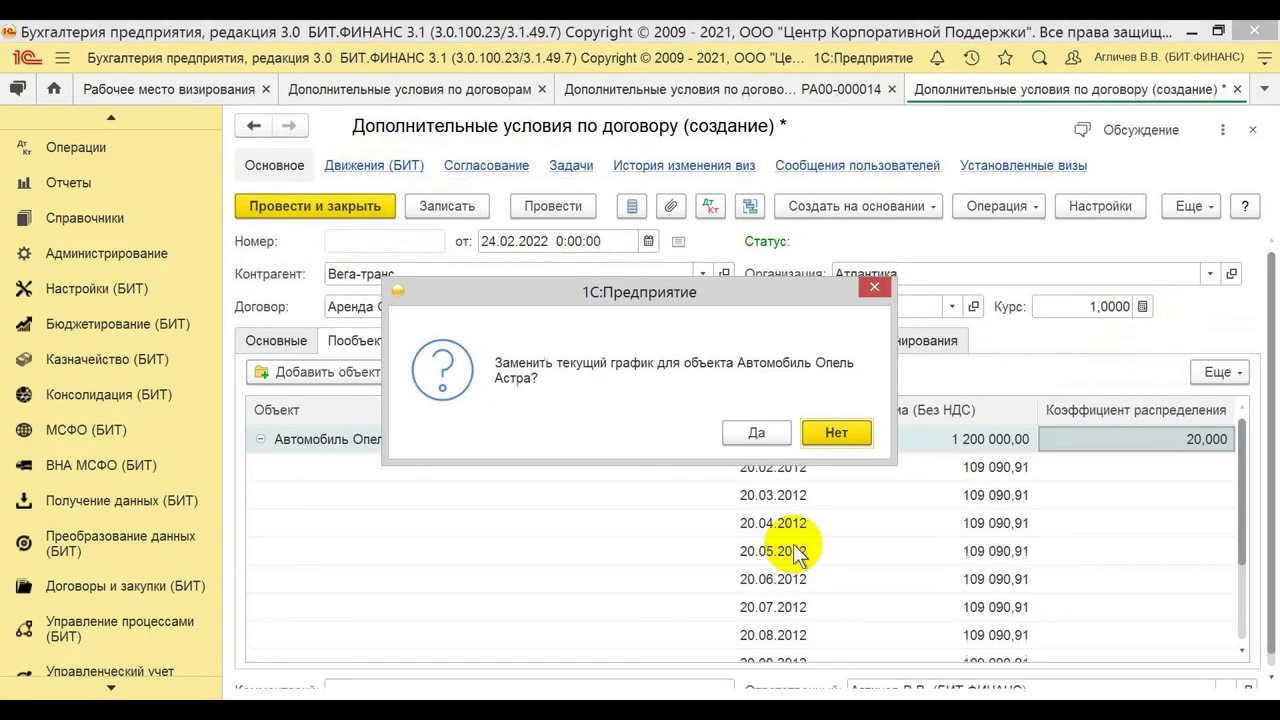
{"action": "left_click", "coordinate": [752, 434]}
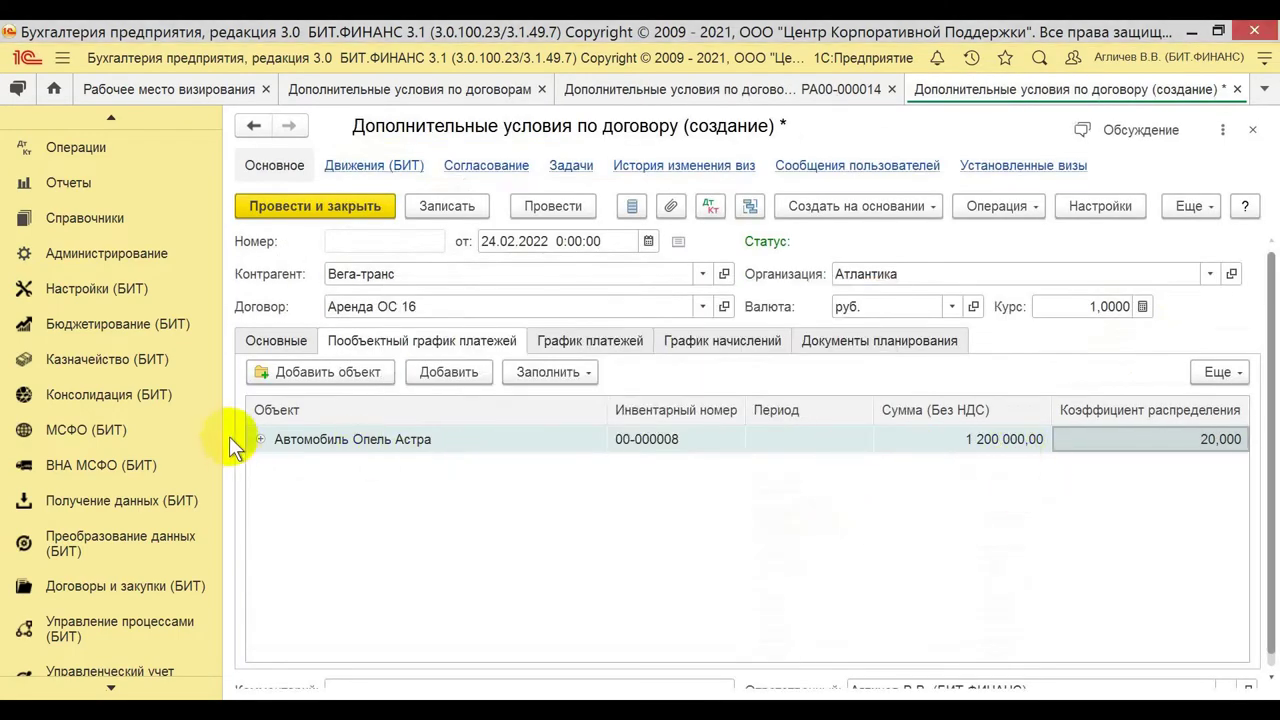
{"action": "left_click", "coordinate": [261, 439]}
{"action": "scroll", "coordinate": [943, 514], "scroll_direction": "down", "scroll_amount": 1}
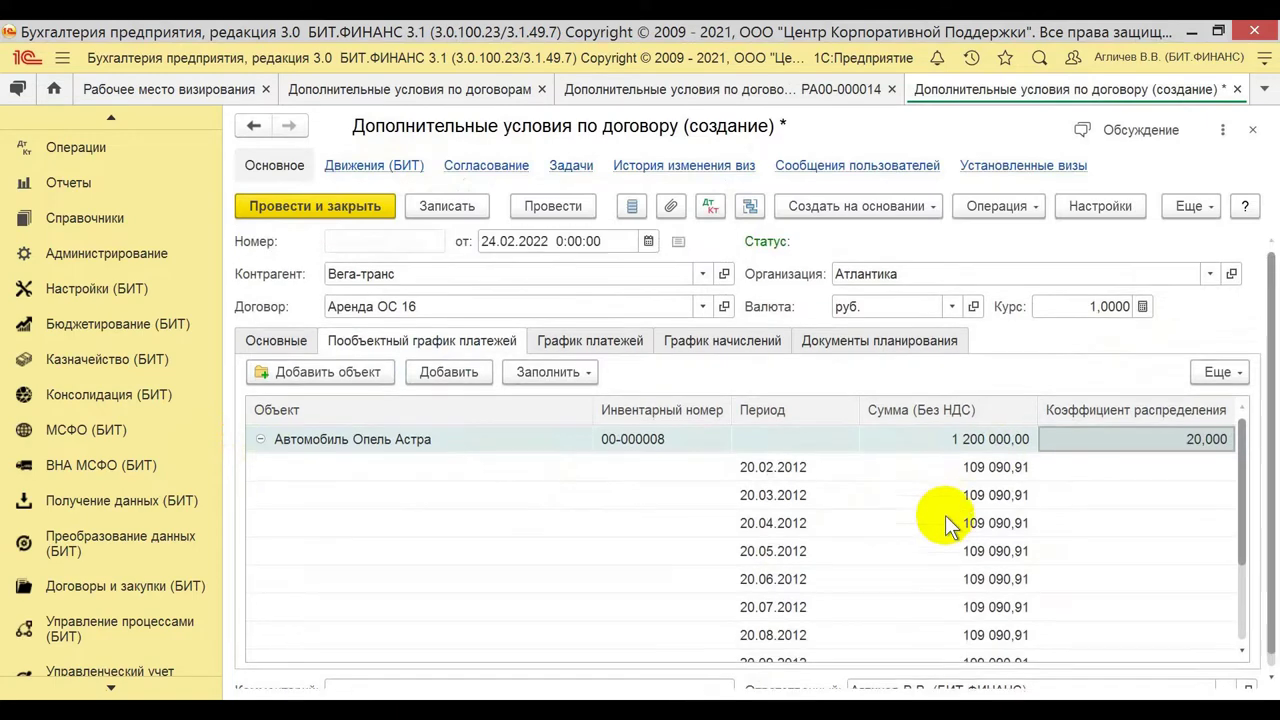
{"action": "scroll", "coordinate": [1100, 480], "scroll_direction": "up", "scroll_amount": 1}
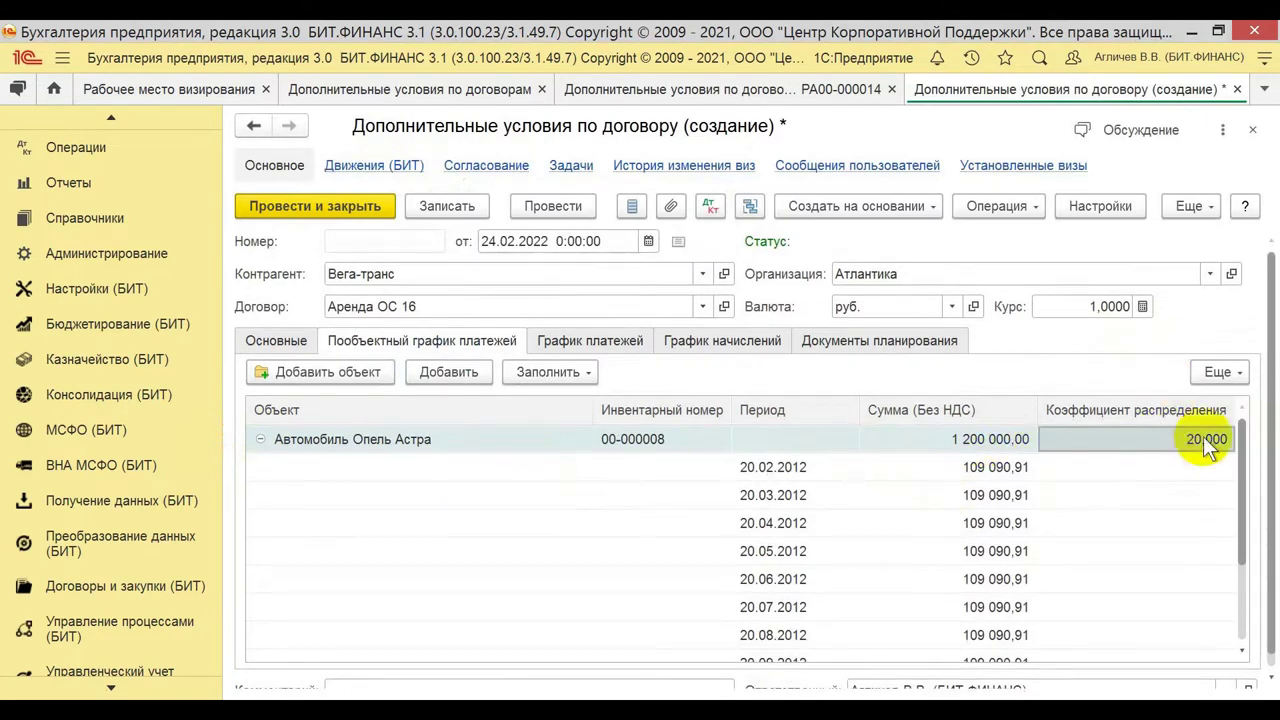
- Examine the fill options of the per-object payment schedule, including loading by Excel settings and through a spreadsheet document
{"action": "left_click", "coordinate": [538, 373]}
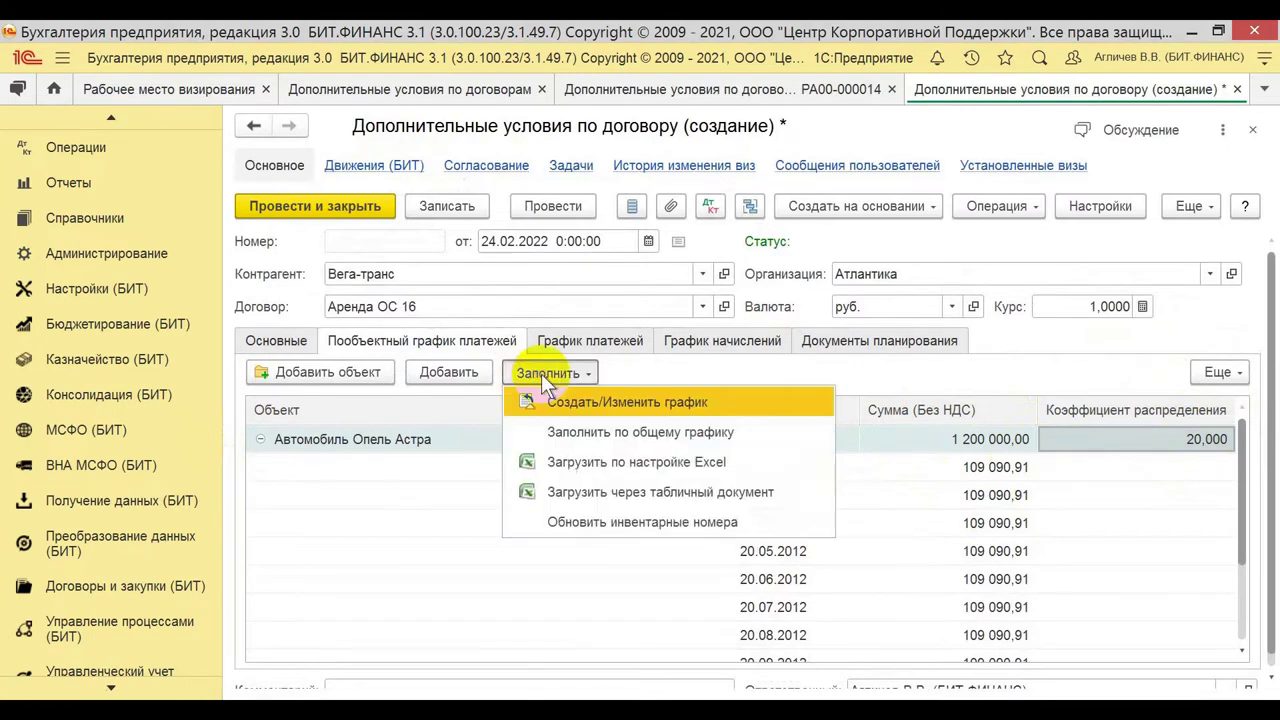
{"action": "left_click", "coordinate": [612, 436]}
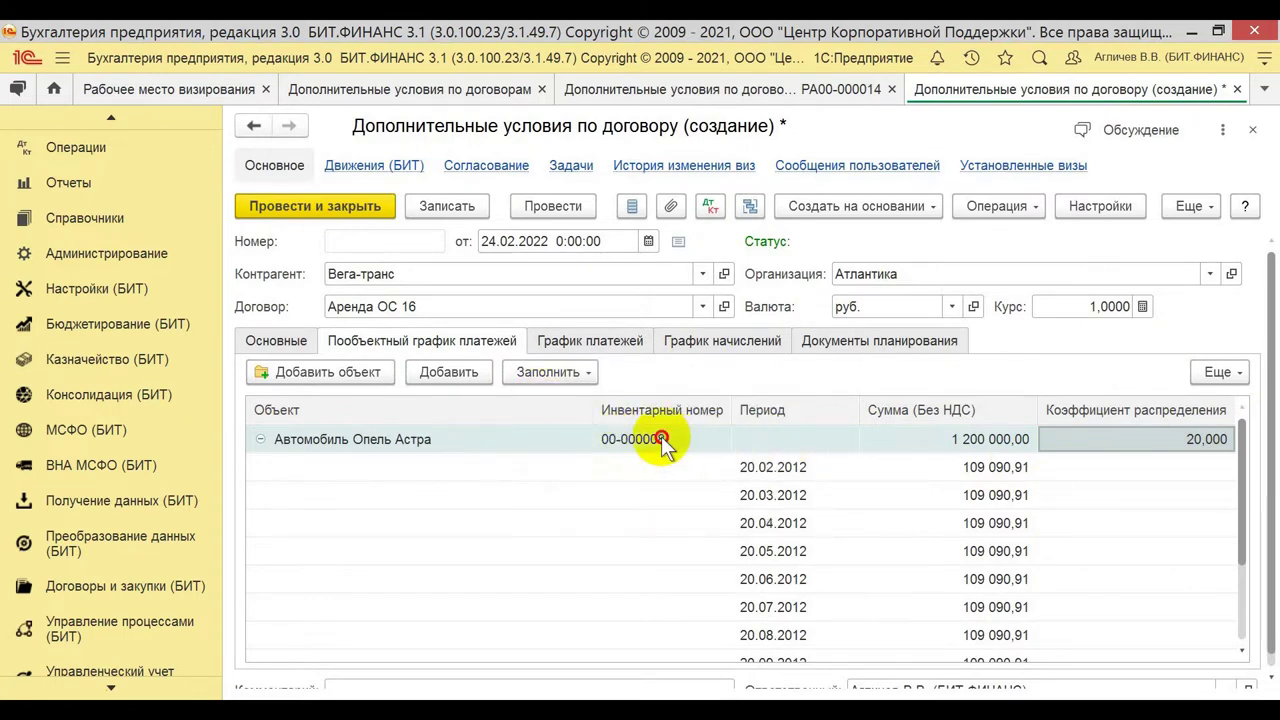
{"action": "left_click", "coordinate": [612, 440]}
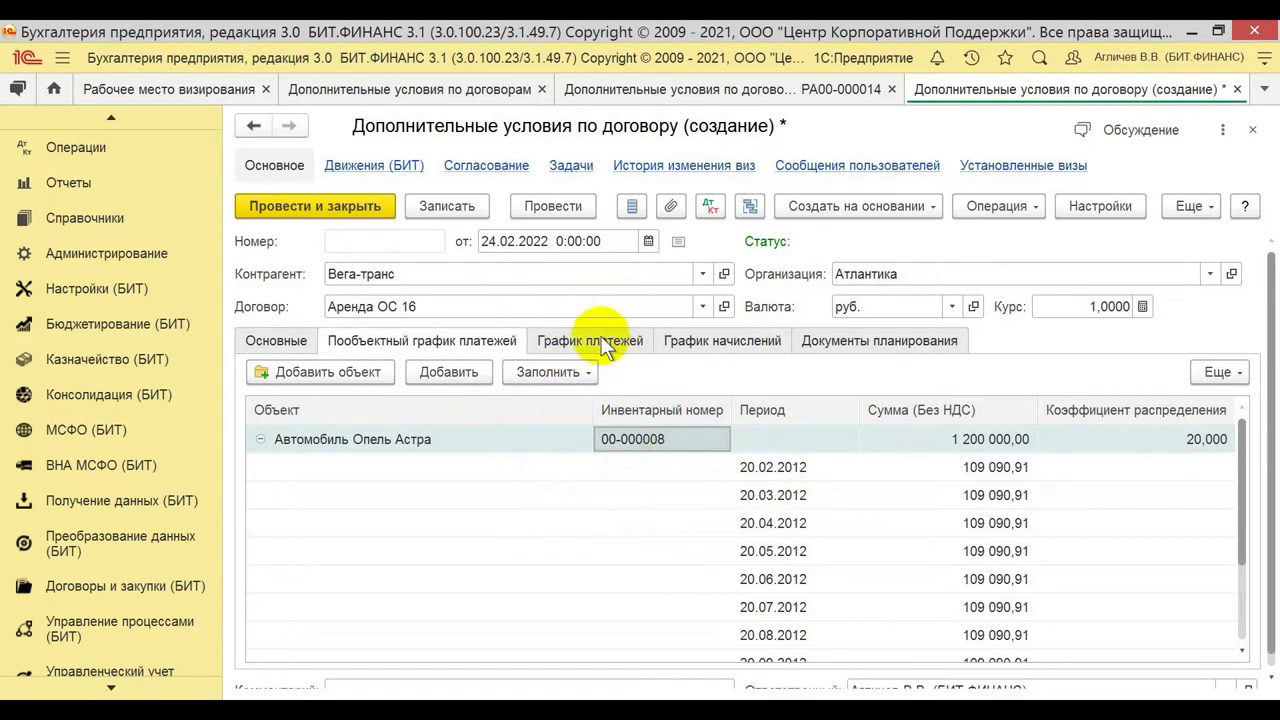
{"action": "left_click", "coordinate": [553, 372]}
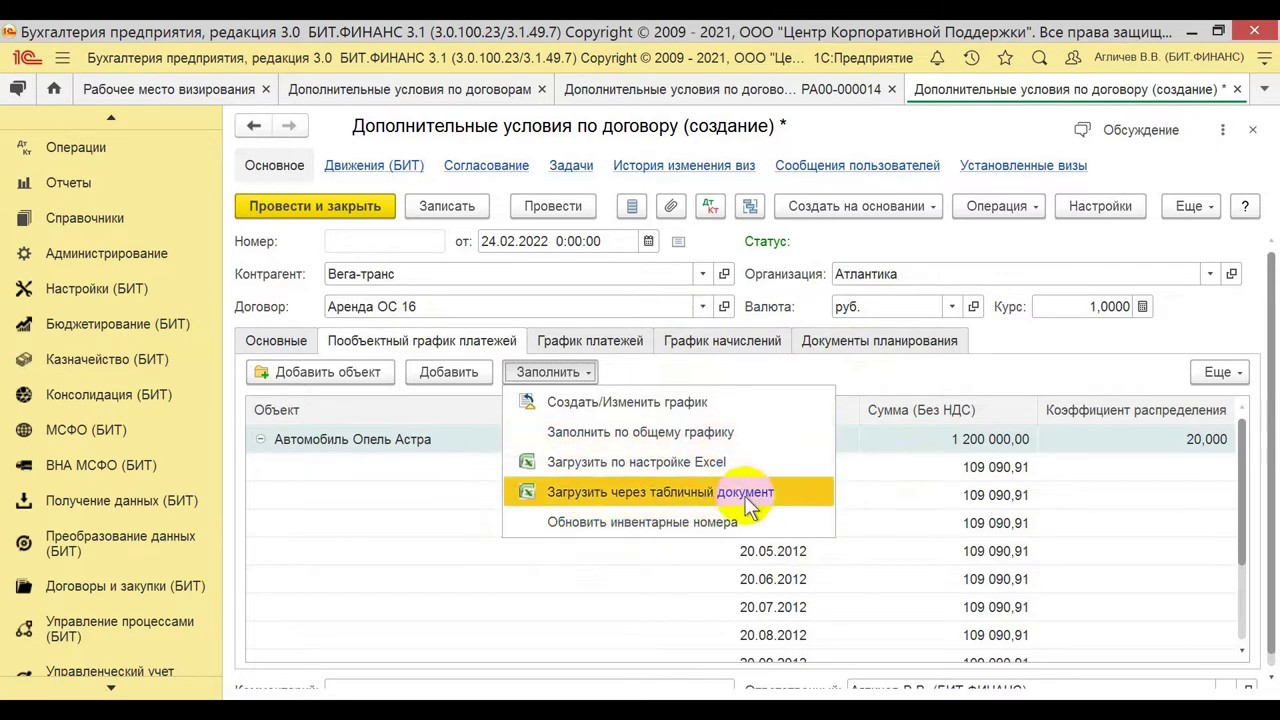
{"action": "key", "text": "Home"}
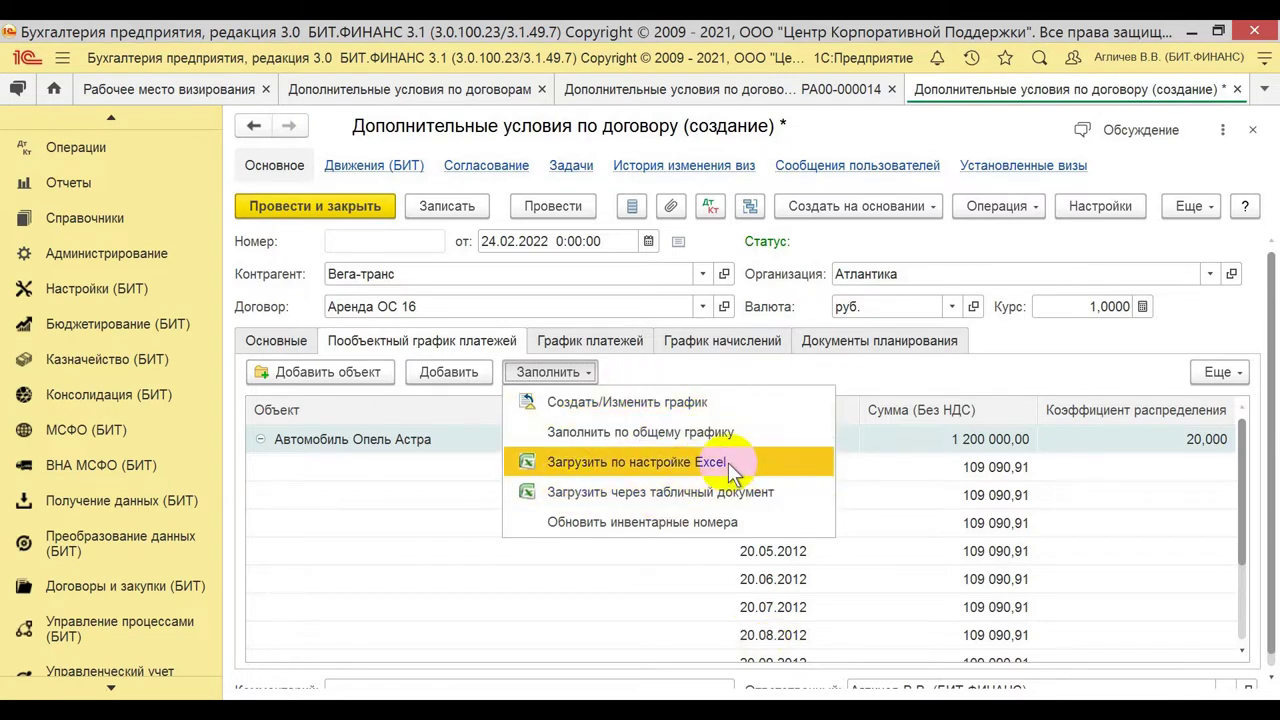
{"action": "left_click", "coordinate": [457, 548]}
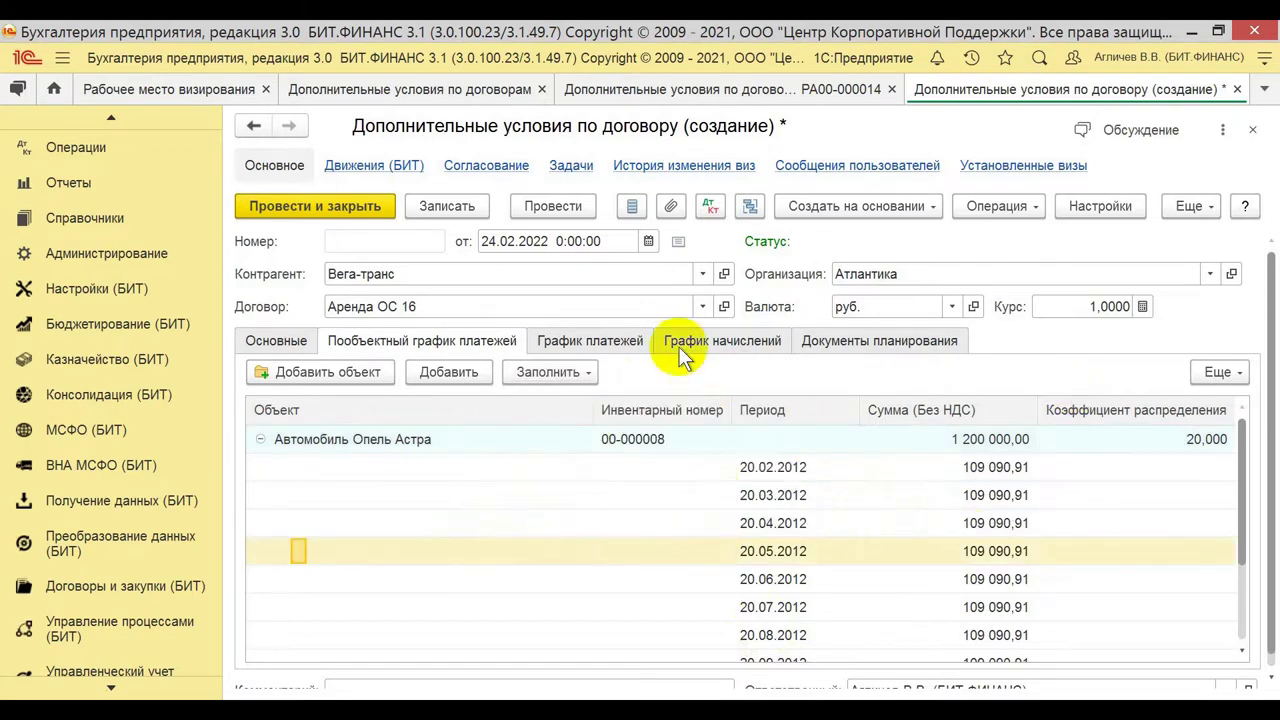
- Open the general payment schedule and choose 02.02, Платежи по инвестиционной деятельности as its turnover article from the full list
{"action": "left_click", "coordinate": [597, 338]}
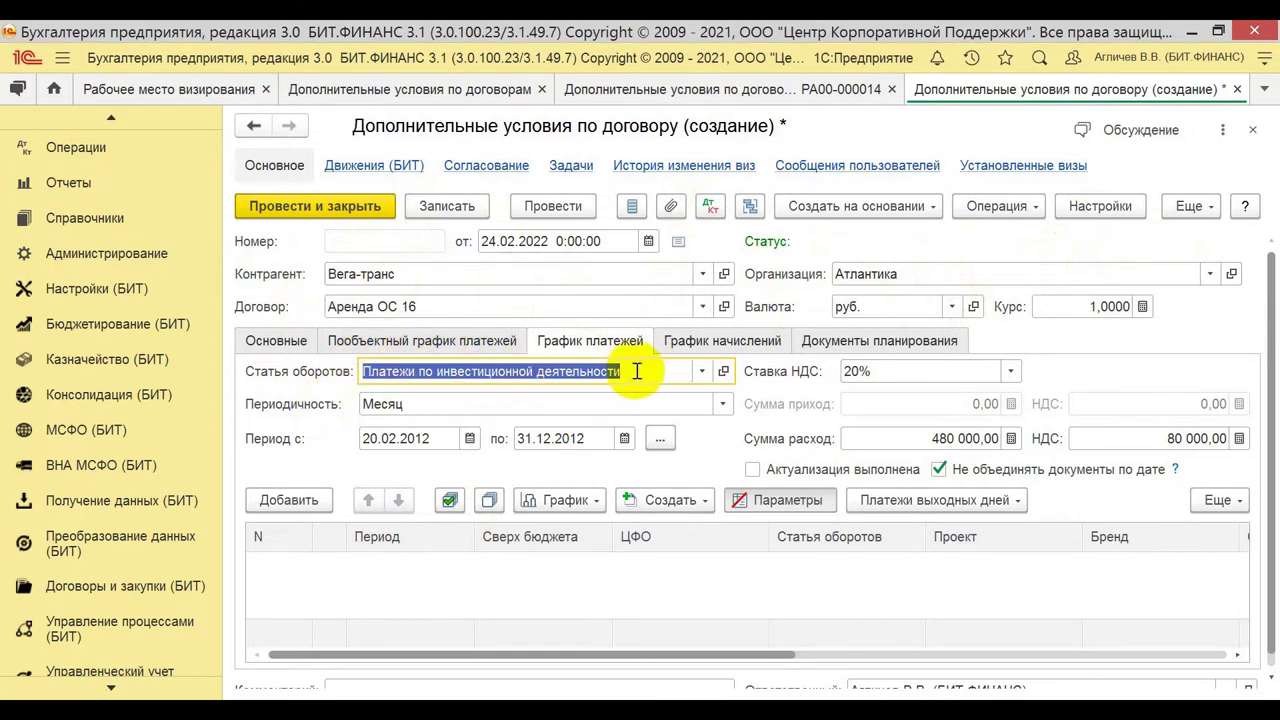
{"action": "left_click", "coordinate": [688, 375]}
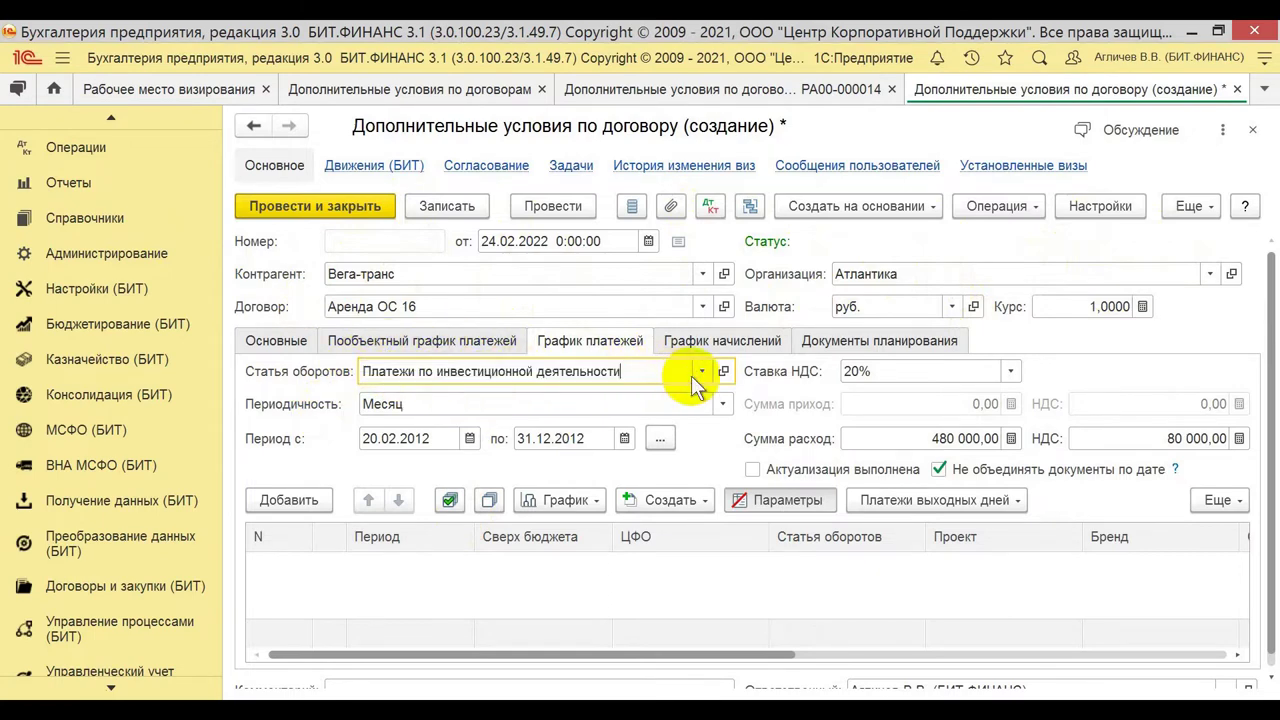
{"action": "left_click", "coordinate": [701, 372]}
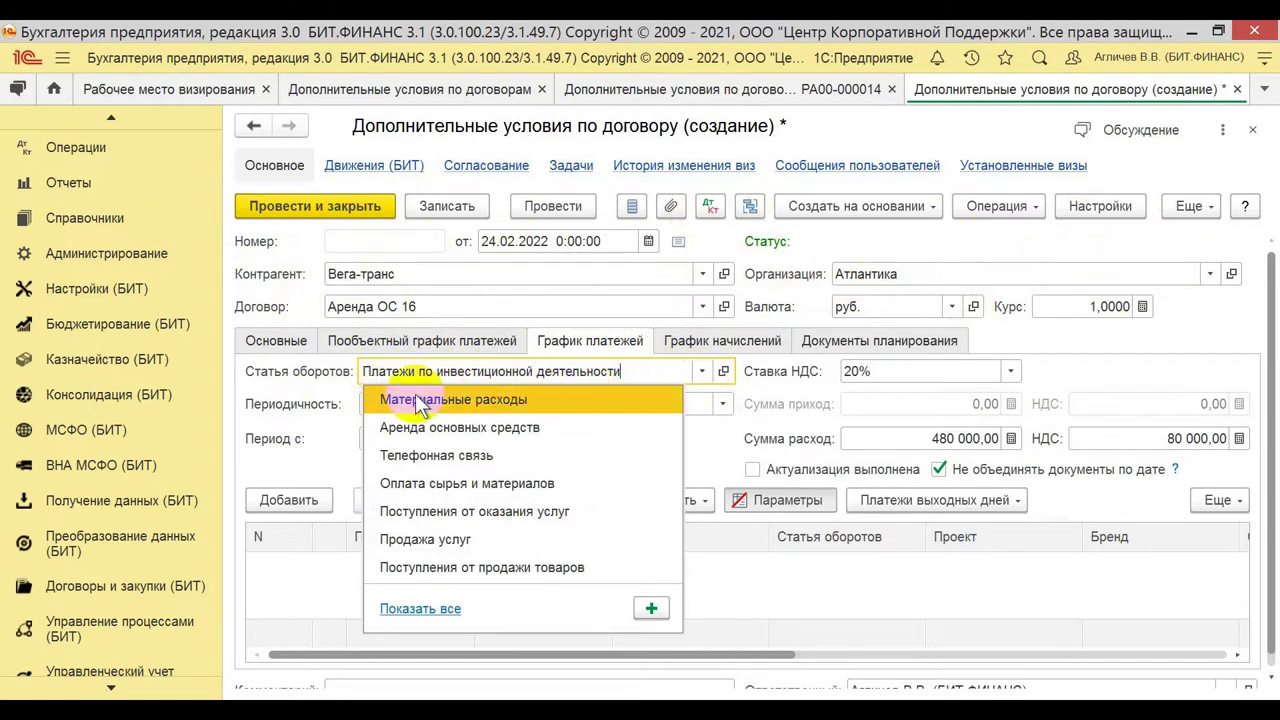
{"action": "left_click", "coordinate": [425, 607]}
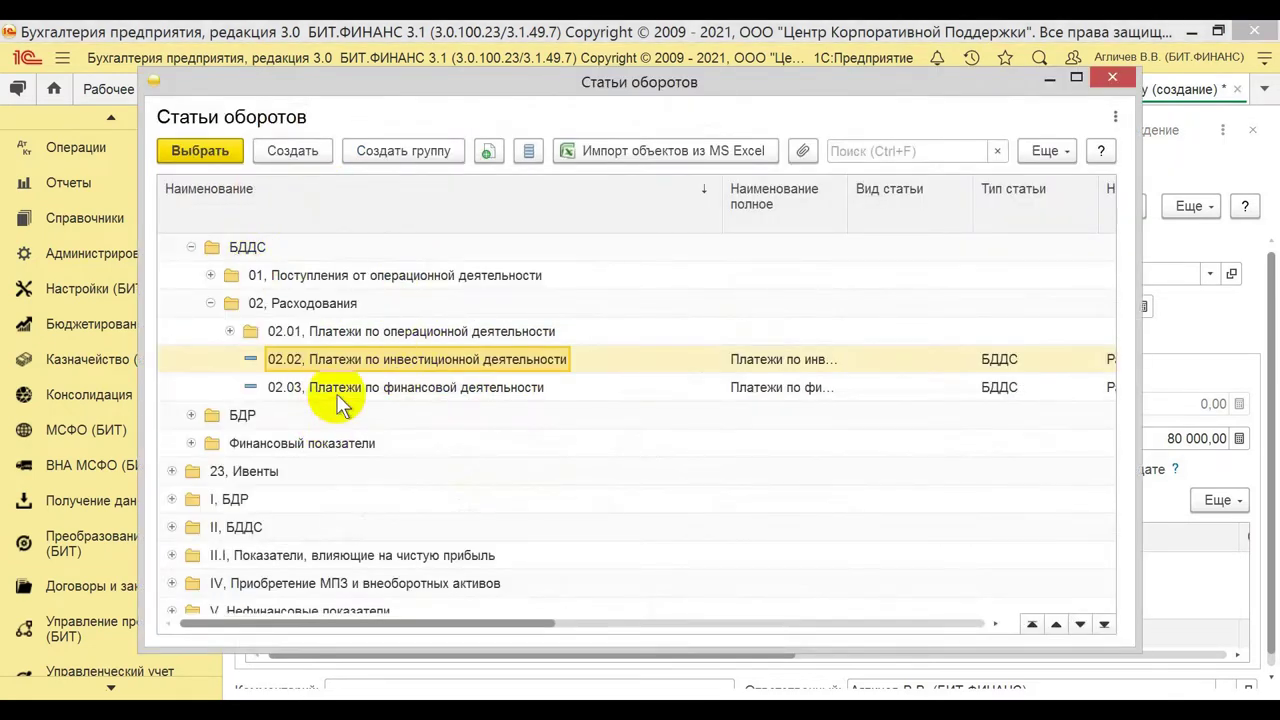
{"action": "double_click", "coordinate": [788, 362]}
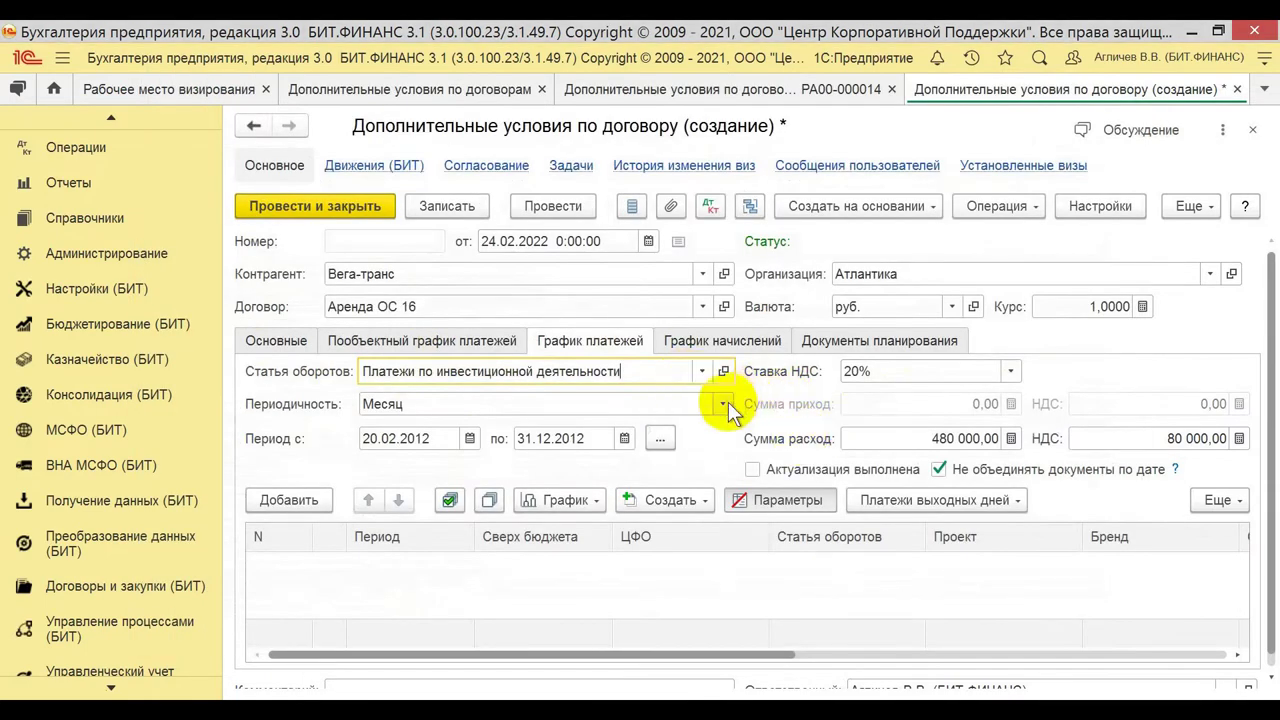
- Examine the periodicity choices and the available ways to fill or distribute the general payment schedule
{"action": "left_click", "coordinate": [726, 404]}
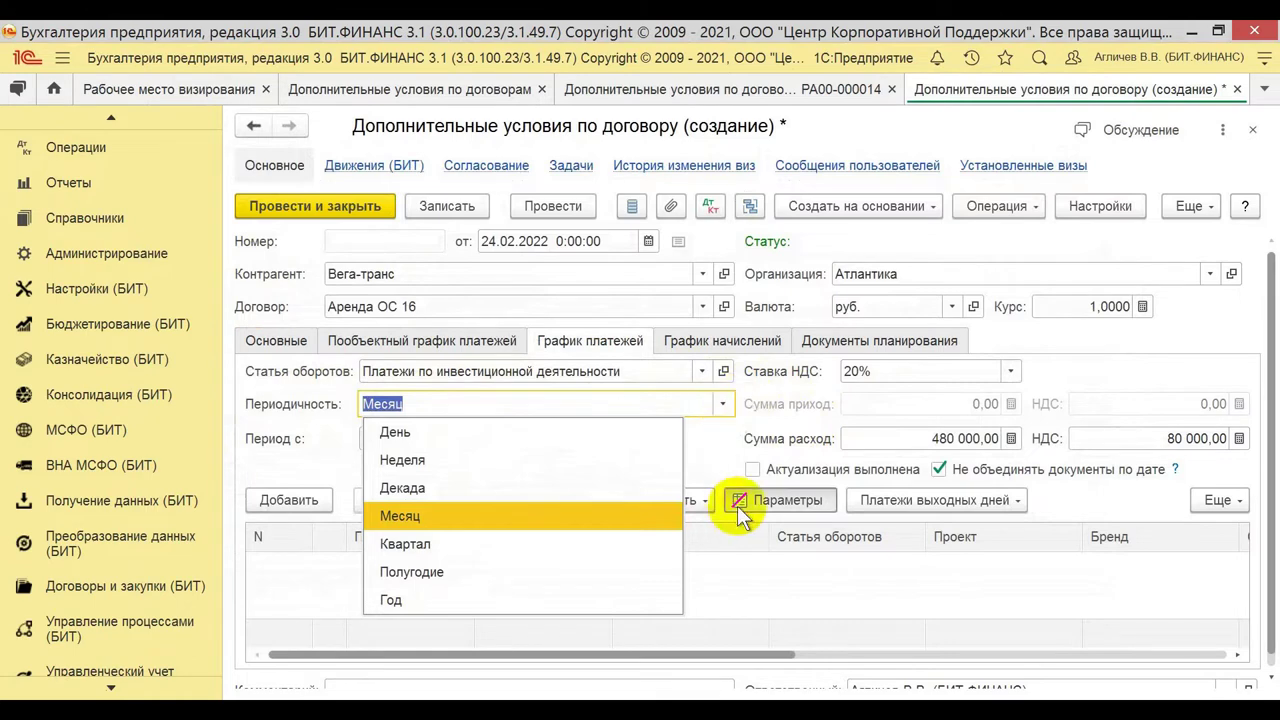
{"action": "left_click", "coordinate": [712, 444]}
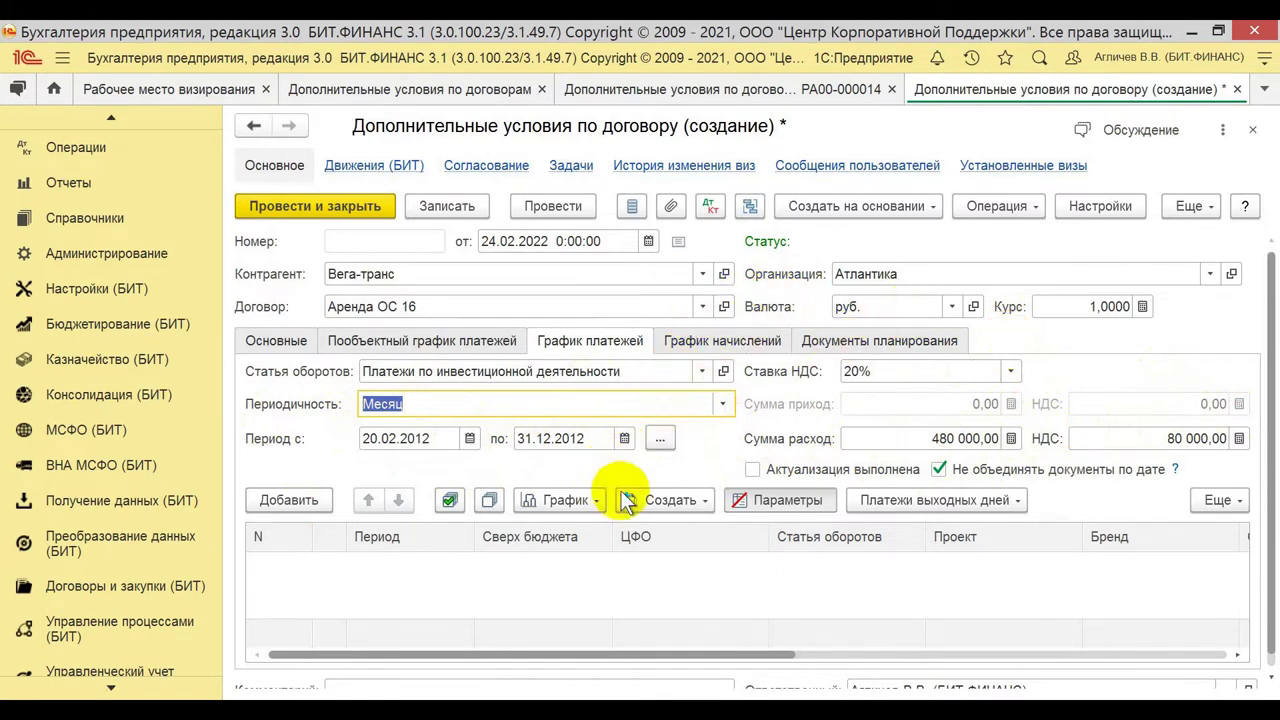
{"action": "left_click", "coordinate": [664, 498]}
{"action": "left_click", "coordinate": [588, 502]}
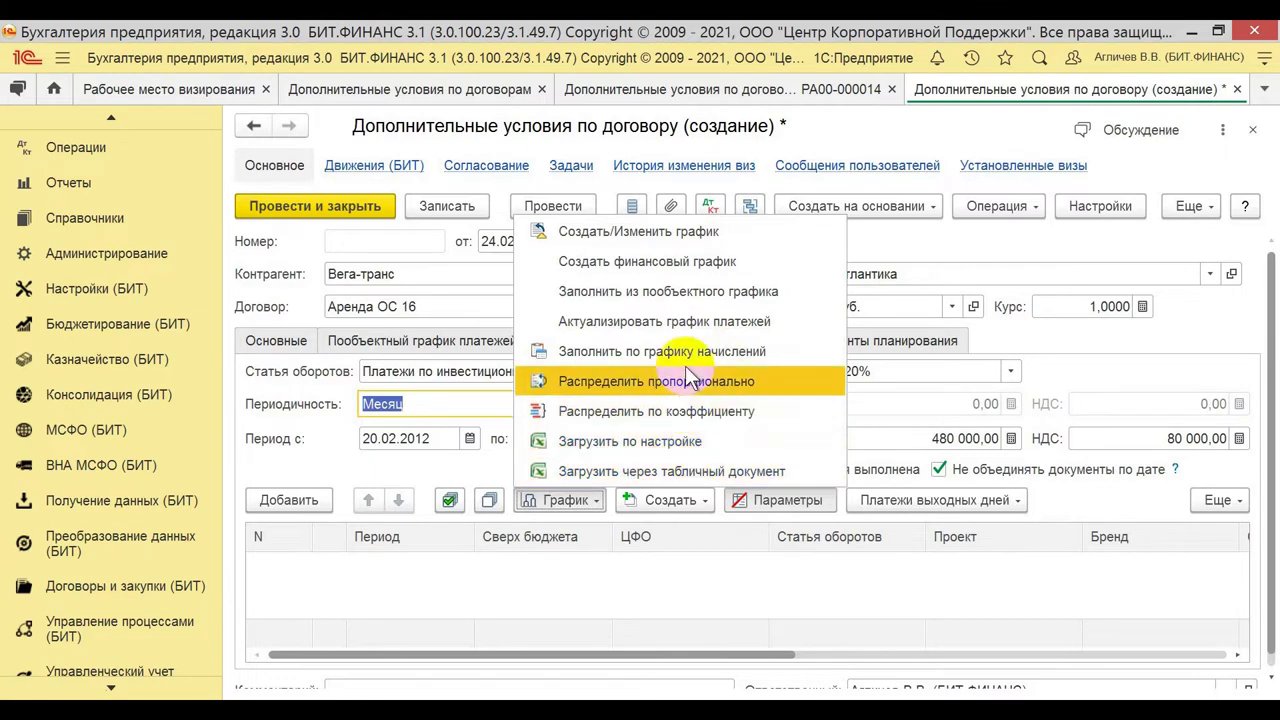
- Fill the general payment schedule from the per-object schedule and look through its rows
{"action": "left_click", "coordinate": [663, 293]}
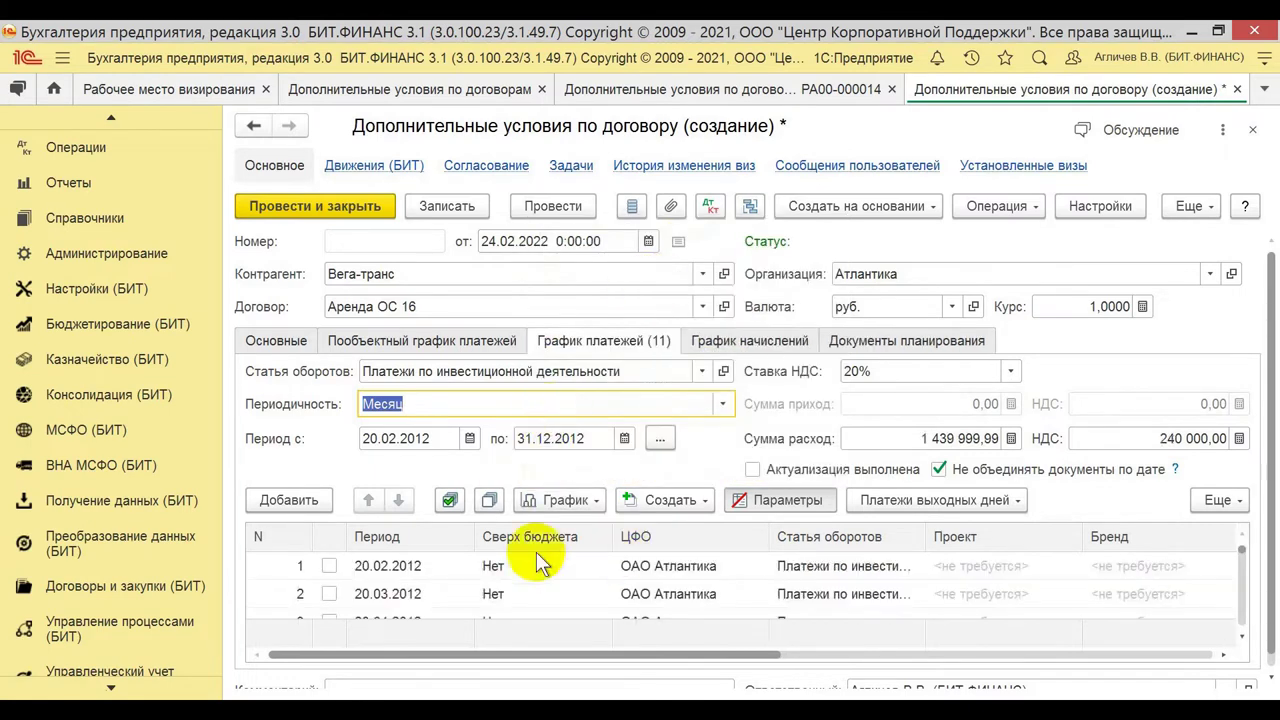
{"action": "scroll", "coordinate": [655, 570], "scroll_direction": "down", "scroll_amount": 3}
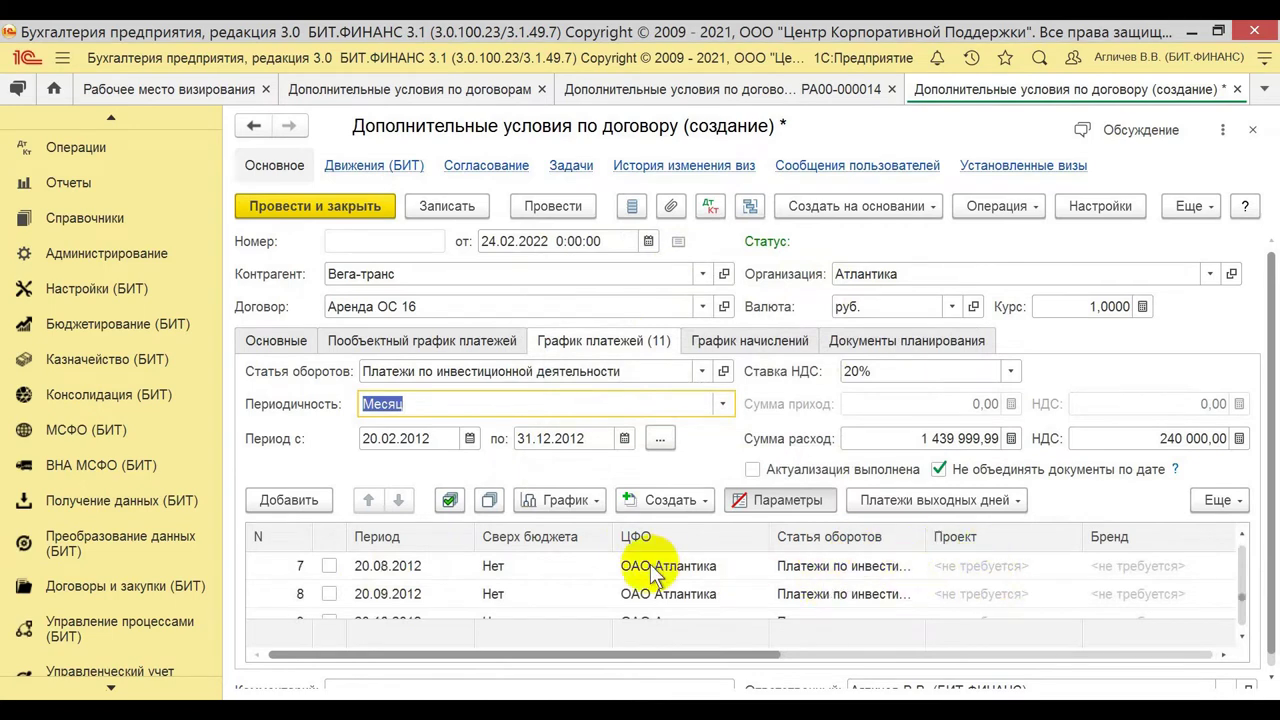
{"action": "scroll", "coordinate": [388, 610], "scroll_direction": "up", "scroll_amount": 3}
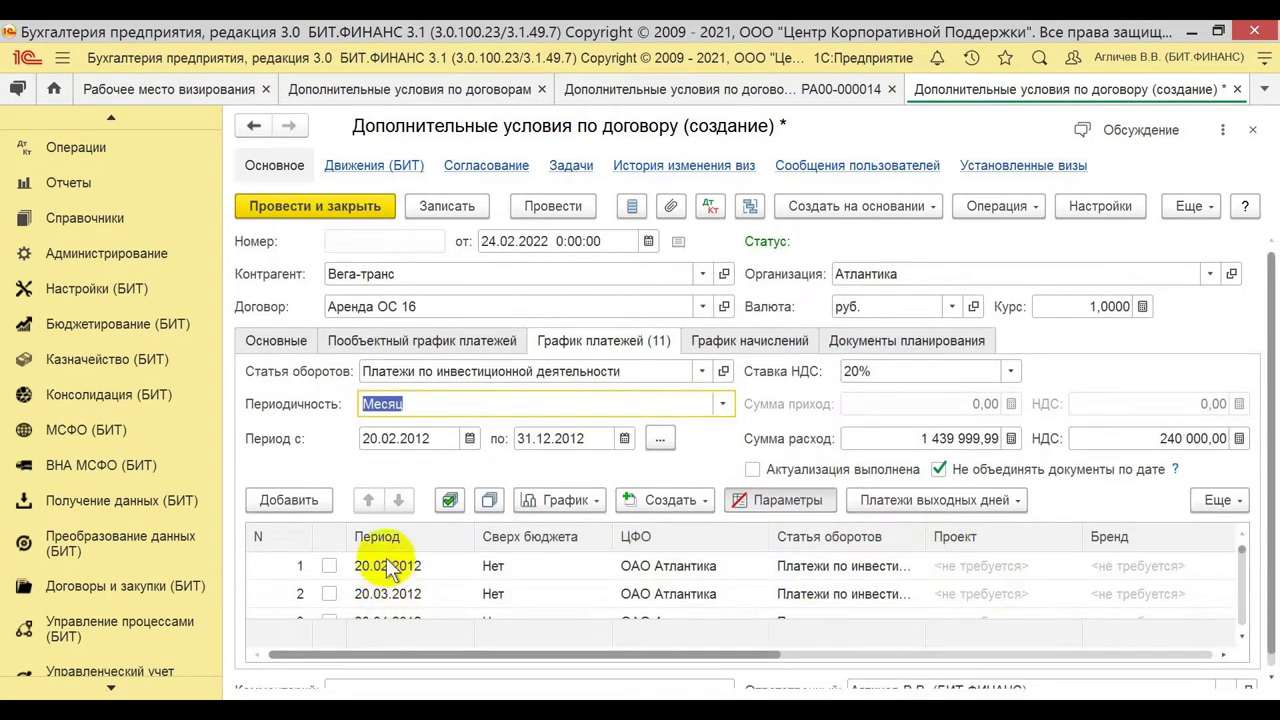
- Examine the first payment row across its columns, from period and ЦФО through turnover article to the amounts and VAT rate
{"action": "left_click", "coordinate": [430, 568]}
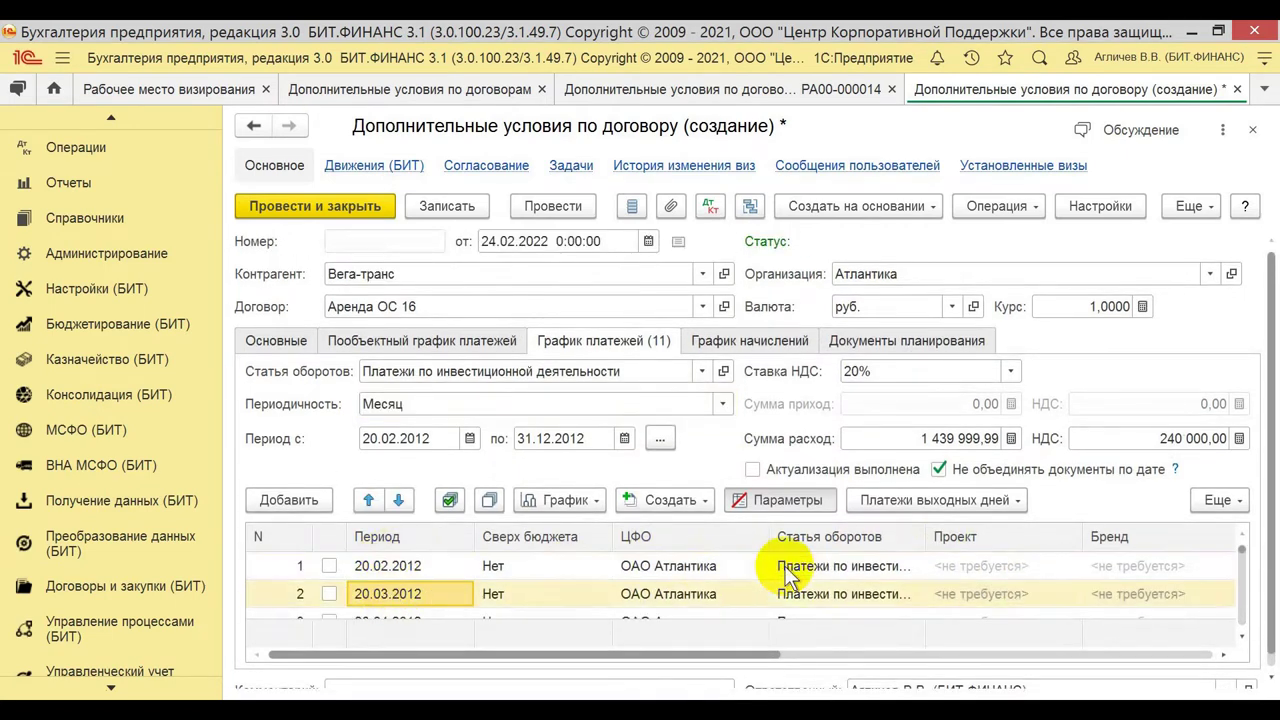
{"action": "key", "text": "Tab"}
{"action": "key", "text": "Tab"}
{"action": "key", "text": "Tab"}
{"action": "key", "text": "Tab"}
{"action": "key", "text": "Tab"}
{"action": "key", "text": "Tab"}
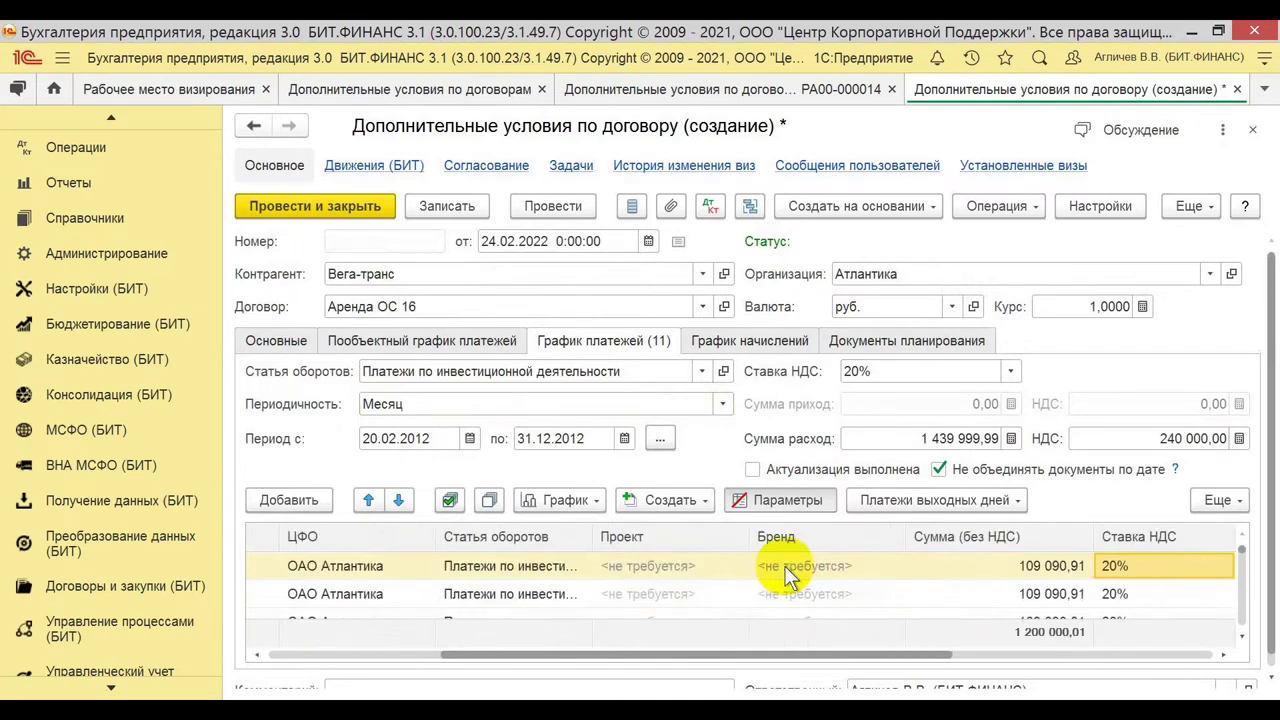
{"action": "key", "text": "Tab"}
{"action": "key", "text": "Tab"}
{"action": "key", "text": "shift+Tab"}
{"action": "key", "text": "shift+Tab"}
{"action": "key", "text": "shift+Tab"}
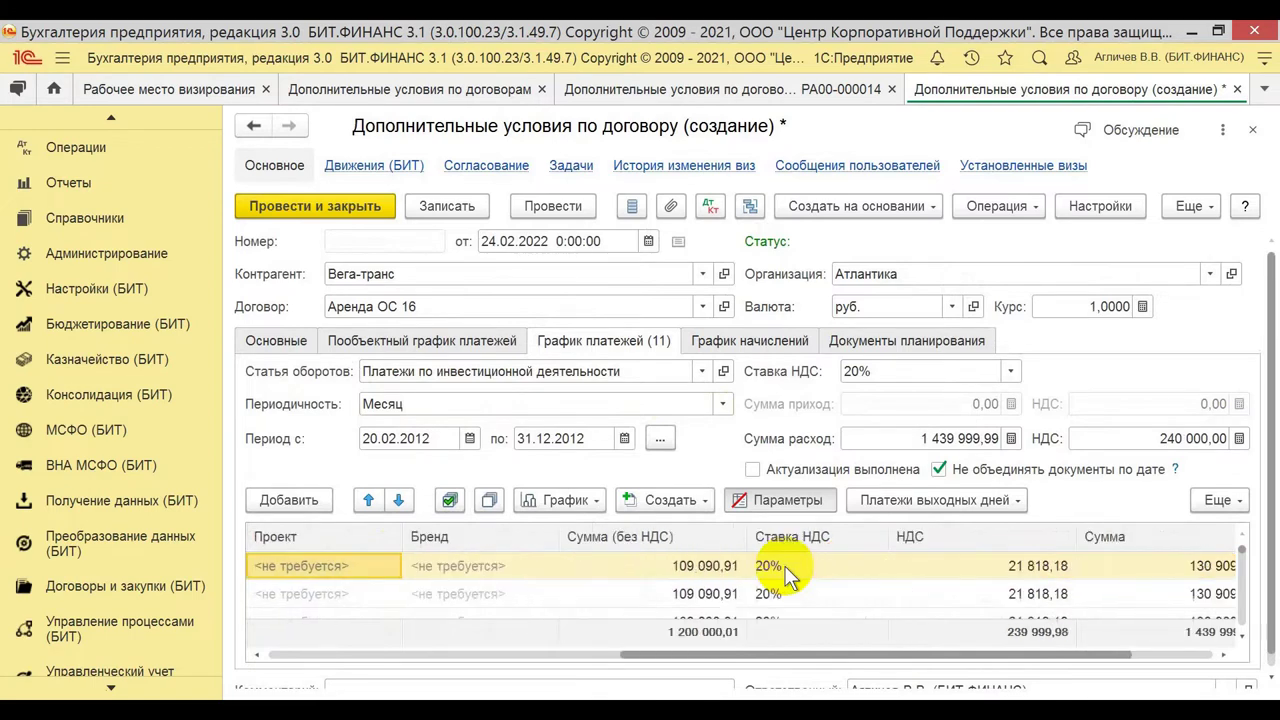
{"action": "key", "text": "shift+Tab"}
{"action": "key", "text": "shift+Tab"}
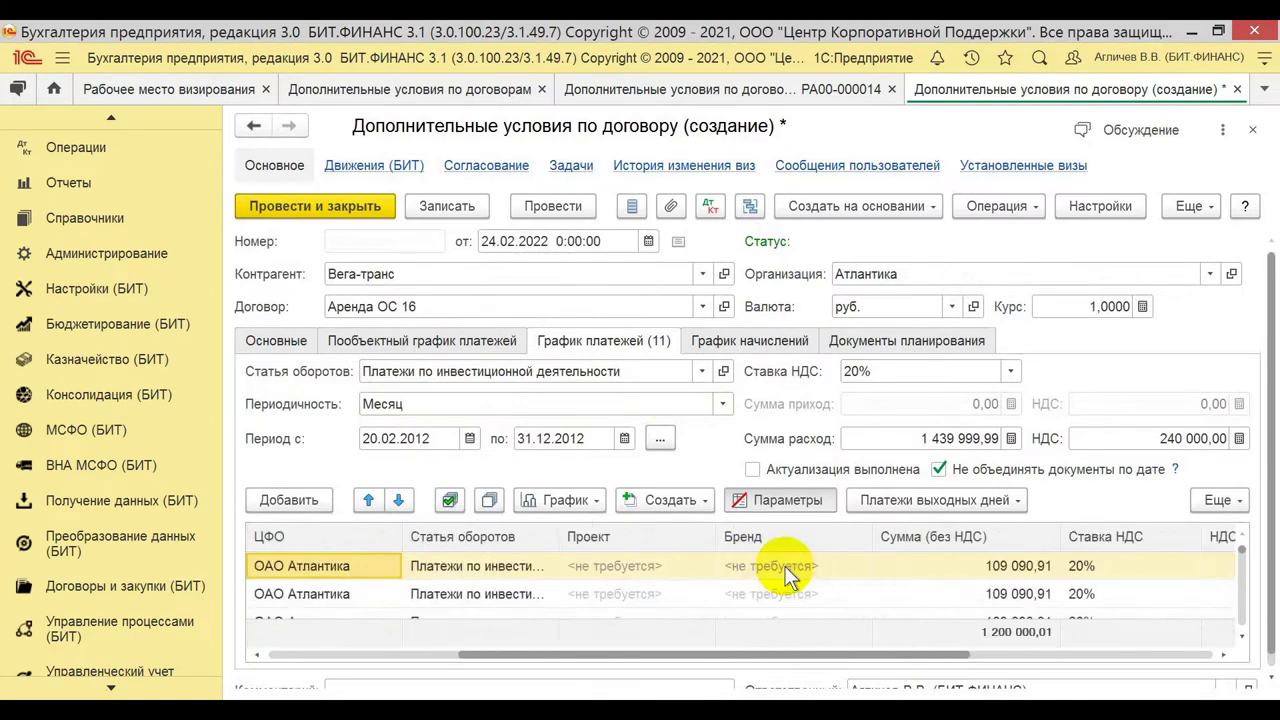
- Compare the per-object payment amounts with the general payment schedule, checking its VAT and total columns
{"action": "left_click", "coordinate": [441, 345]}
{"action": "left_click", "coordinate": [977, 485]}
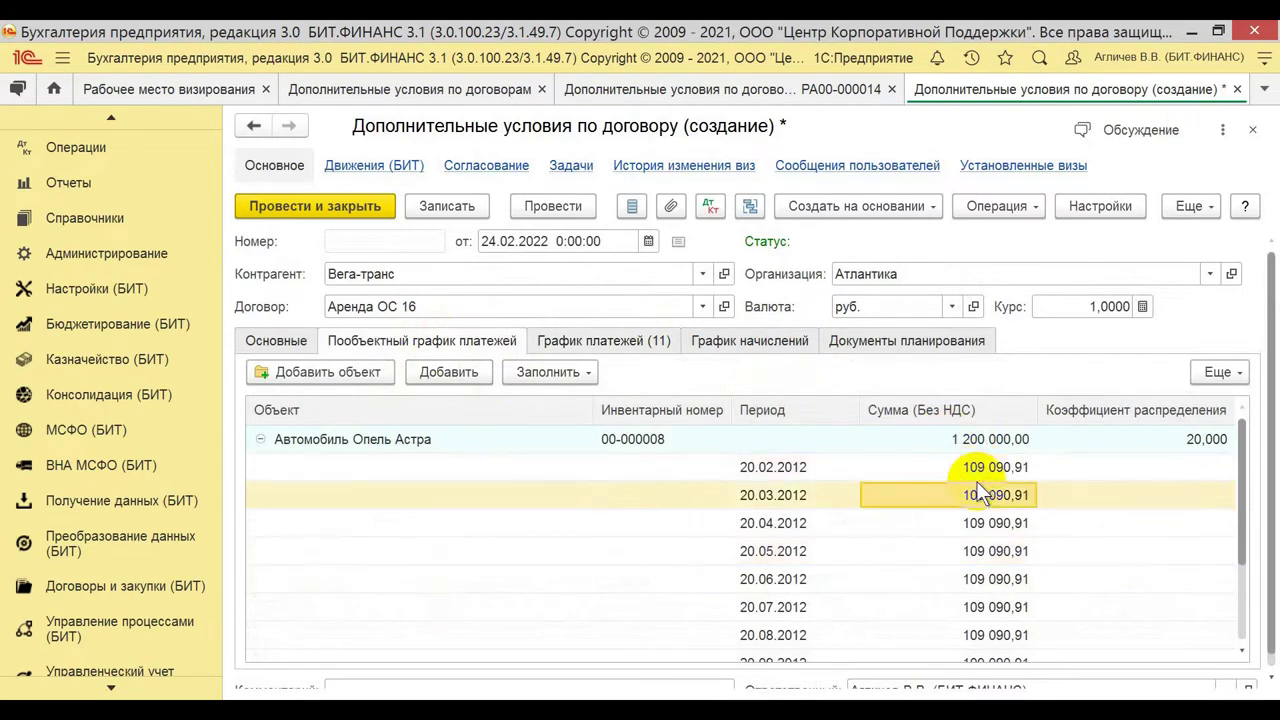
{"action": "left_click", "coordinate": [590, 339]}
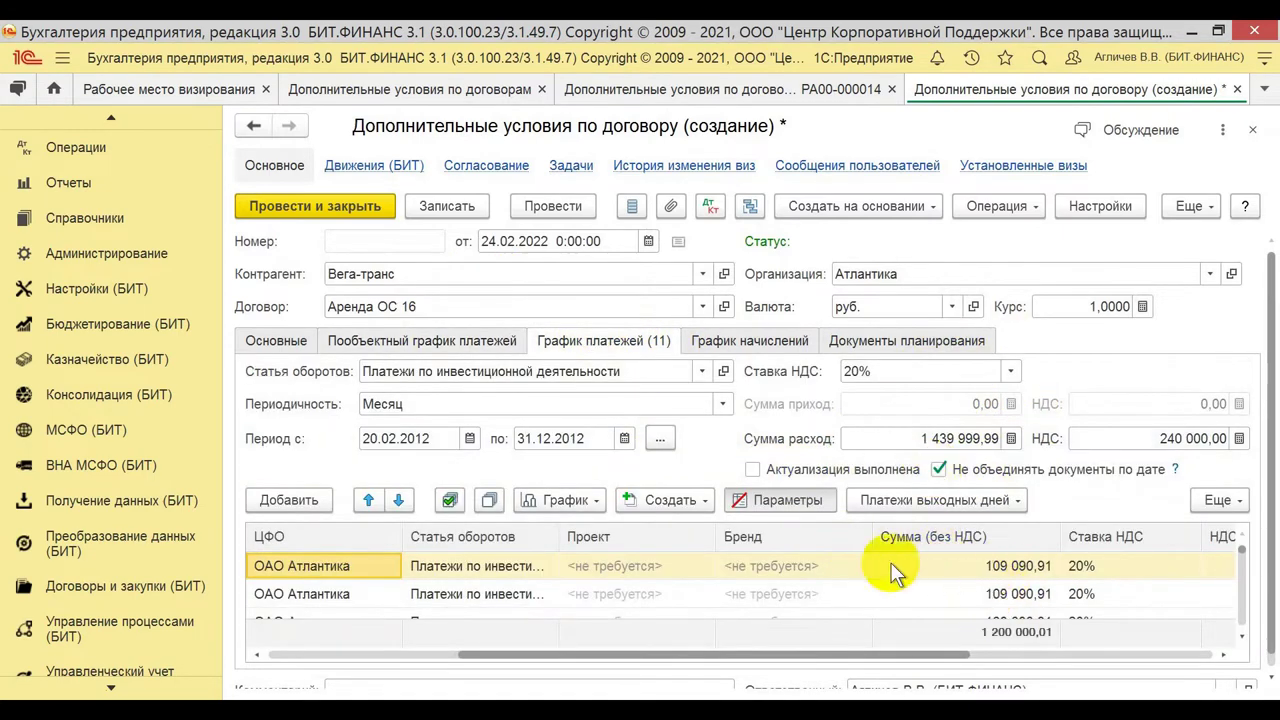
{"action": "left_click_drag", "start_coordinate": [705, 660], "coordinate": [921, 661]}
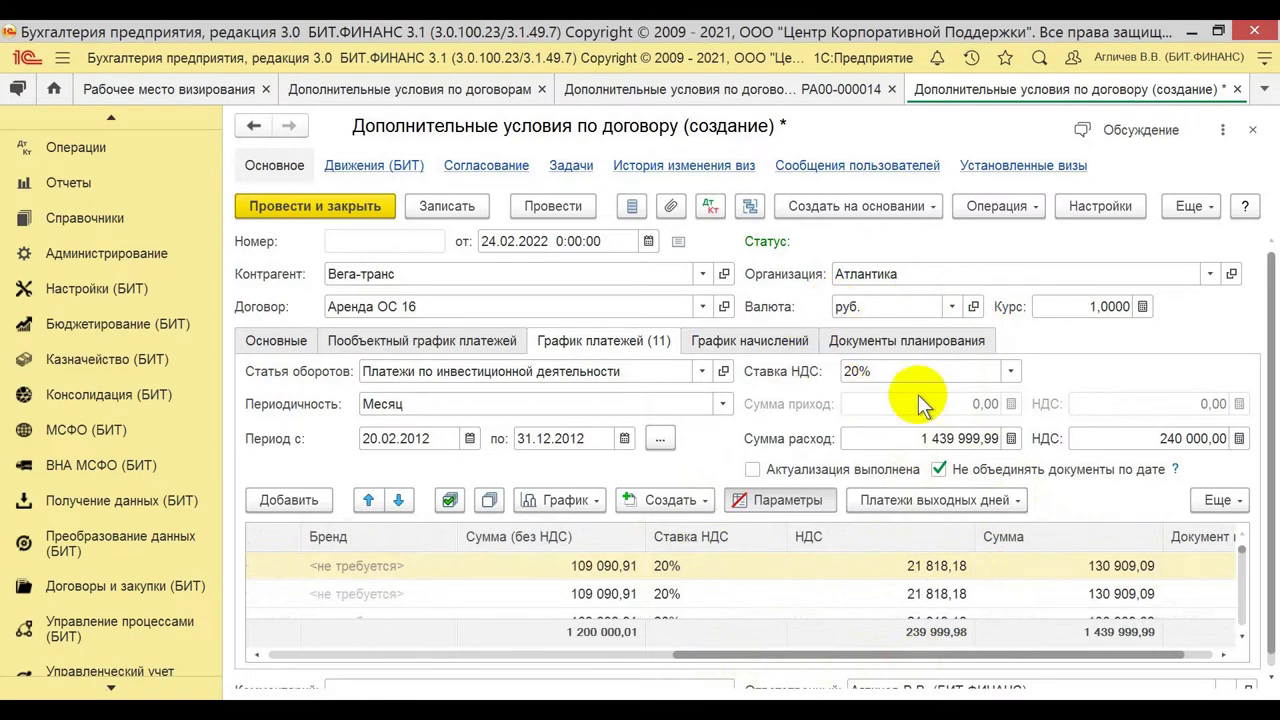
{"action": "left_click_drag", "start_coordinate": [790, 660], "coordinate": [314, 651]}
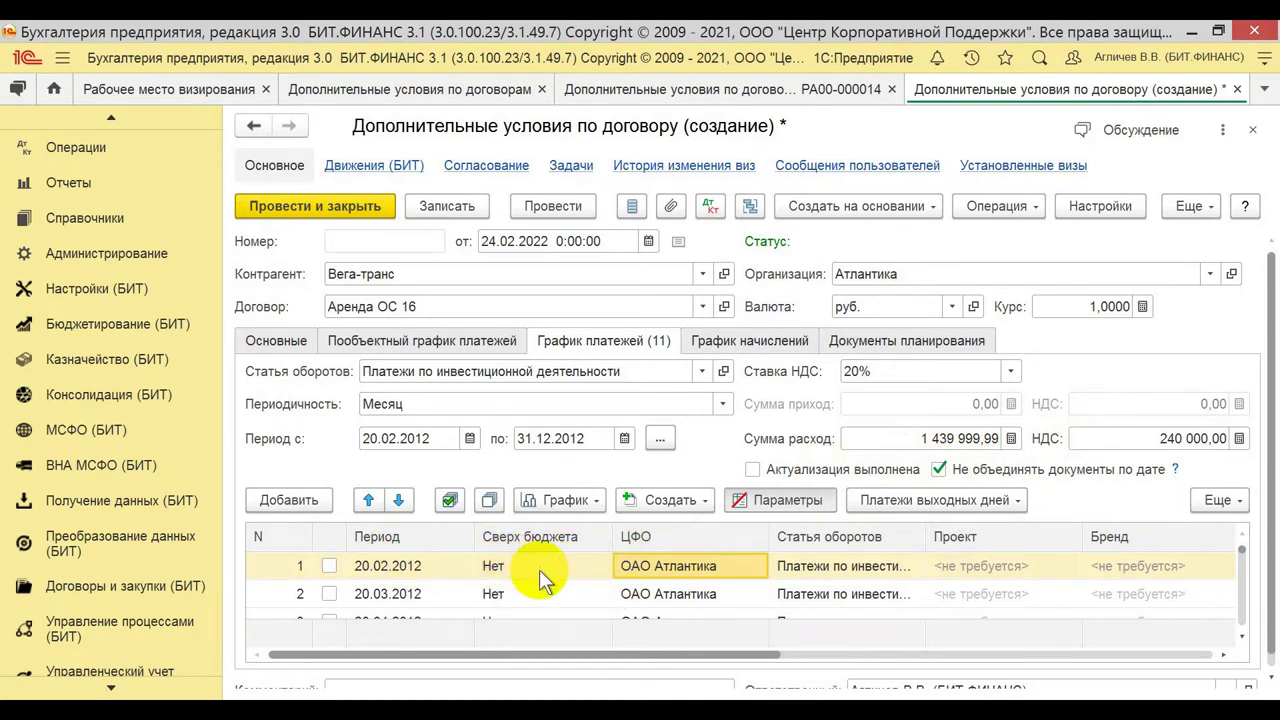
{"action": "scroll", "coordinate": [671, 578], "scroll_direction": "down", "scroll_amount": 2}
{"action": "scroll", "coordinate": [674, 579], "scroll_direction": "up", "scroll_amount": 2}
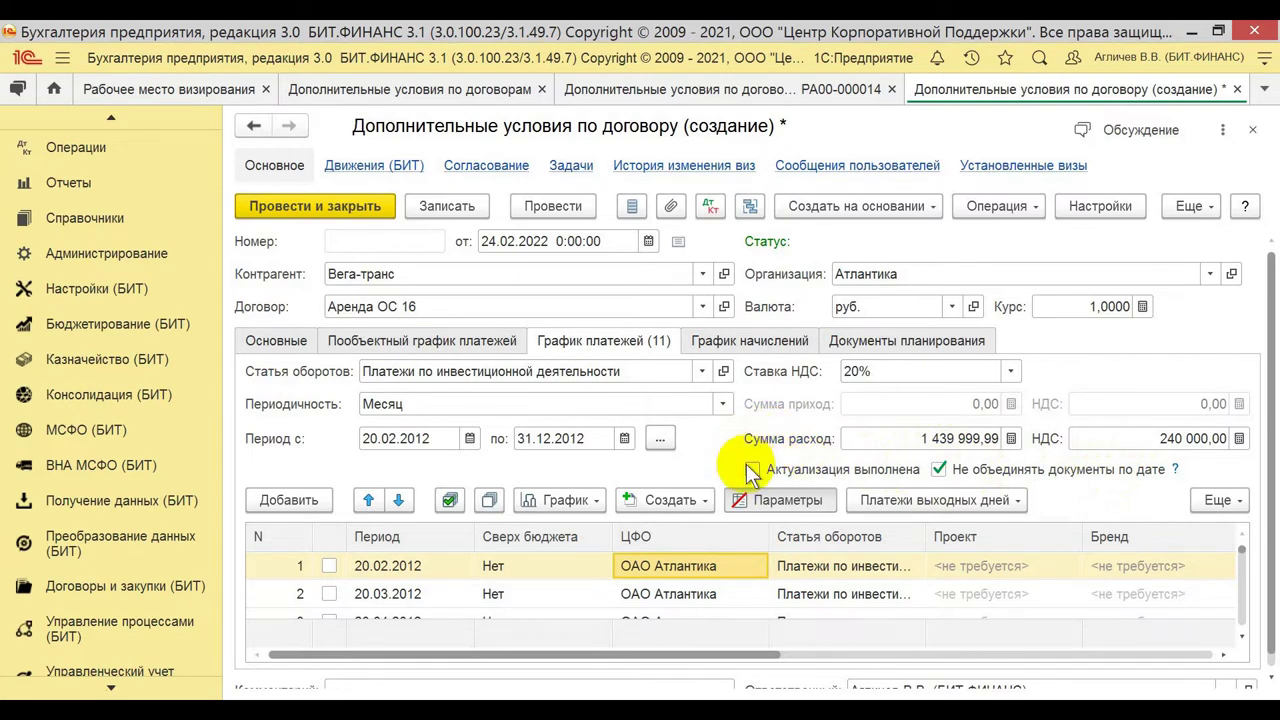
- Try entering 34238 as the first payment row's amount without VAT, restore the amount, and look over the row's VAT rate choices
{"action": "left_click_drag", "start_coordinate": [690, 655], "coordinate": [1060, 656]}
{"action": "left_click", "coordinate": [678, 566]}
{"action": "double_click", "coordinate": [690, 566]}
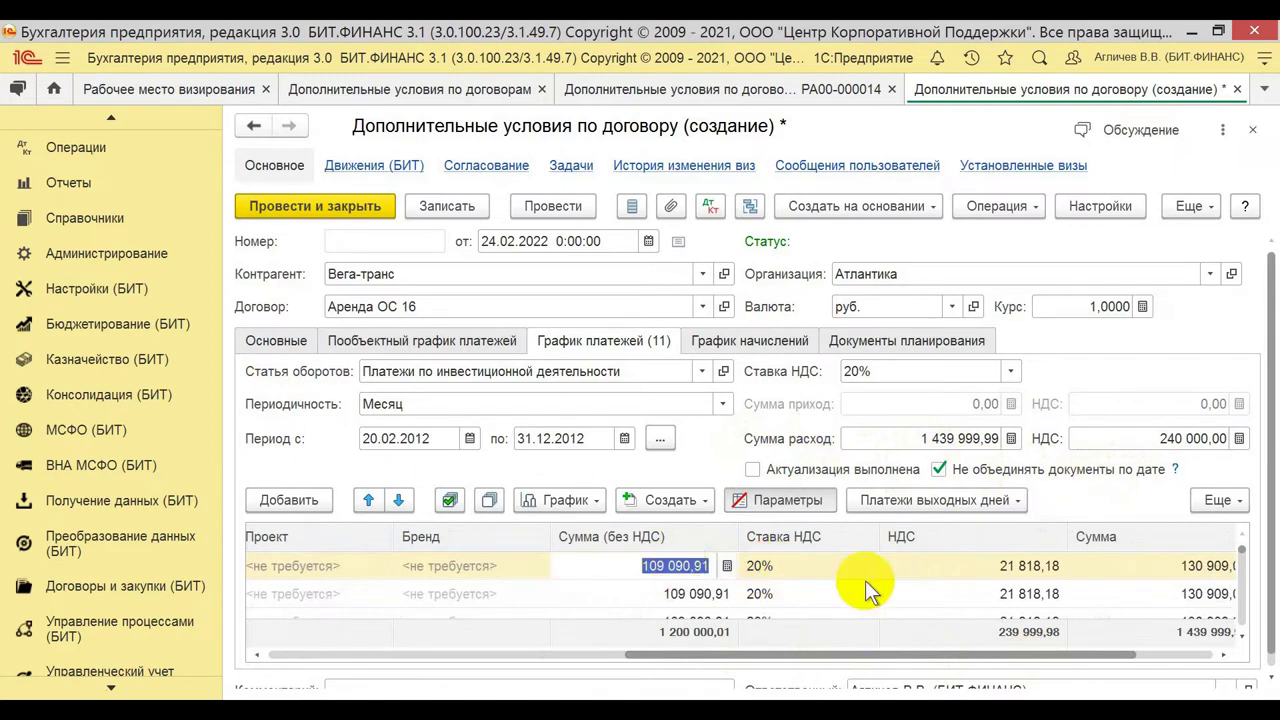
{"action": "type", "text": "34238"}
{"action": "key", "text": "ctrl+z"}
{"action": "left_click", "coordinate": [828, 572]}
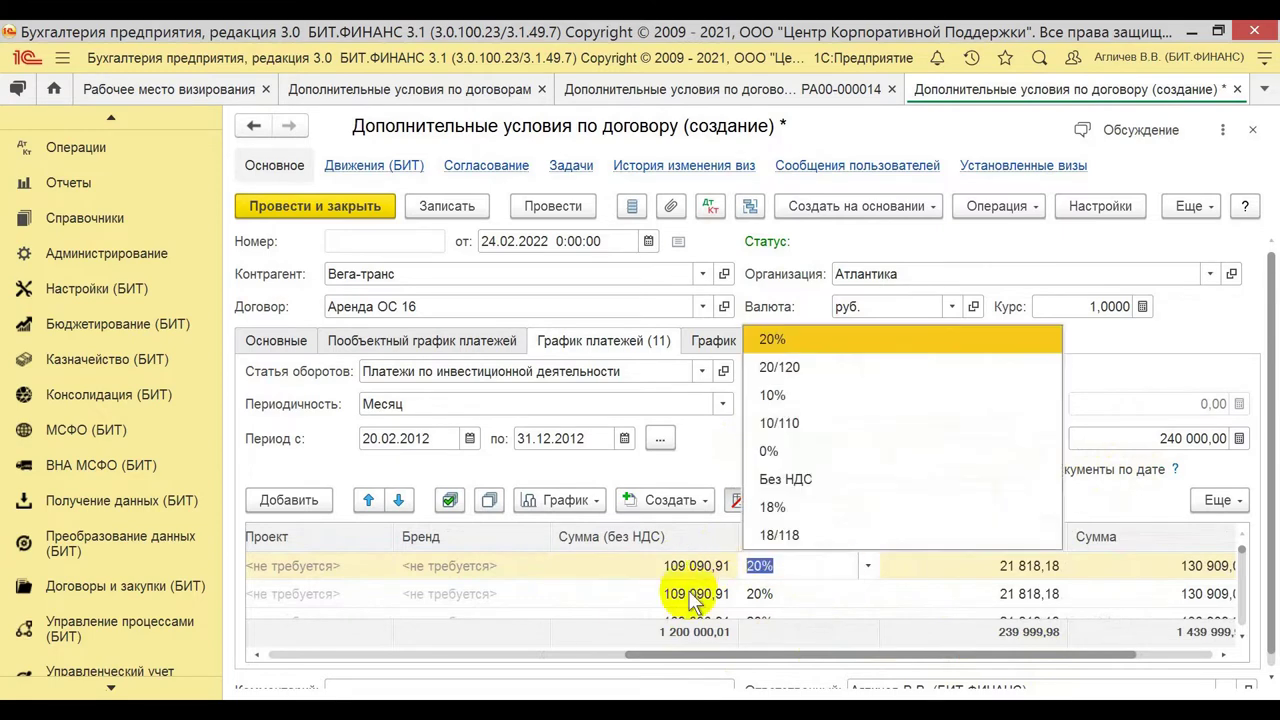
{"action": "left_click", "coordinate": [694, 655]}
{"action": "left_click", "coordinate": [626, 655]}
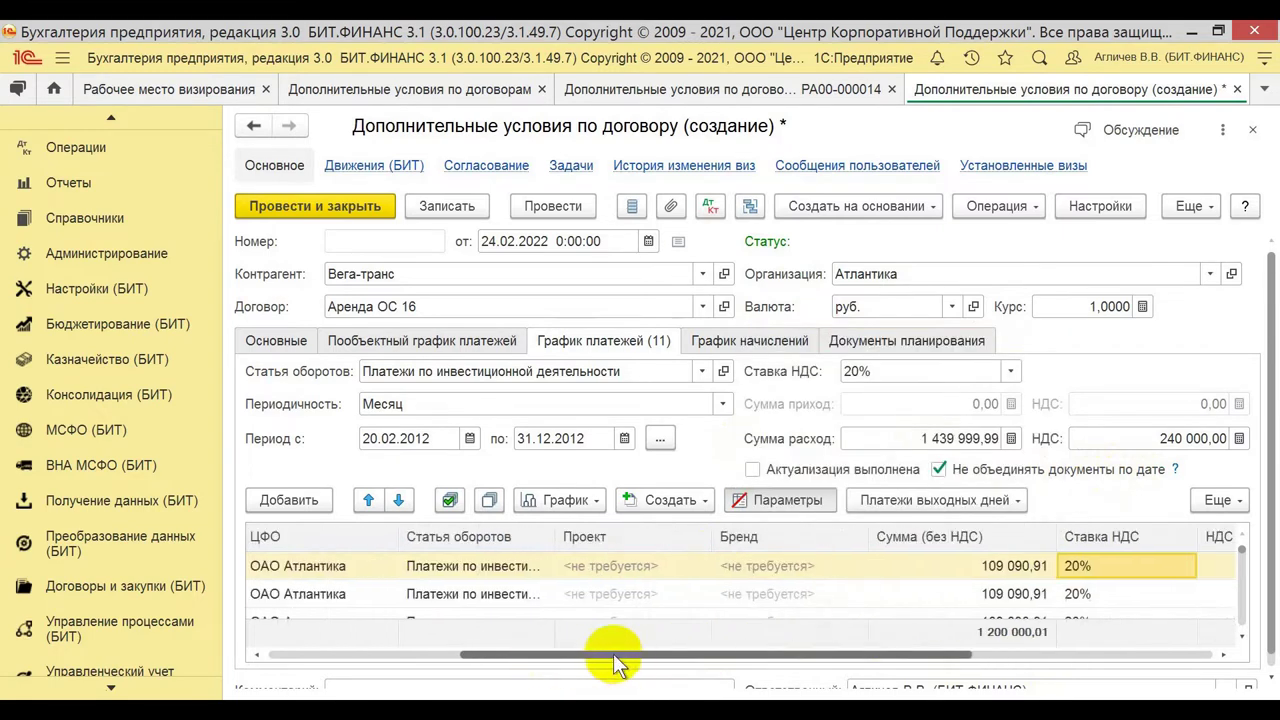
{"action": "left_click_drag", "start_coordinate": [817, 656], "coordinate": [408, 646]}
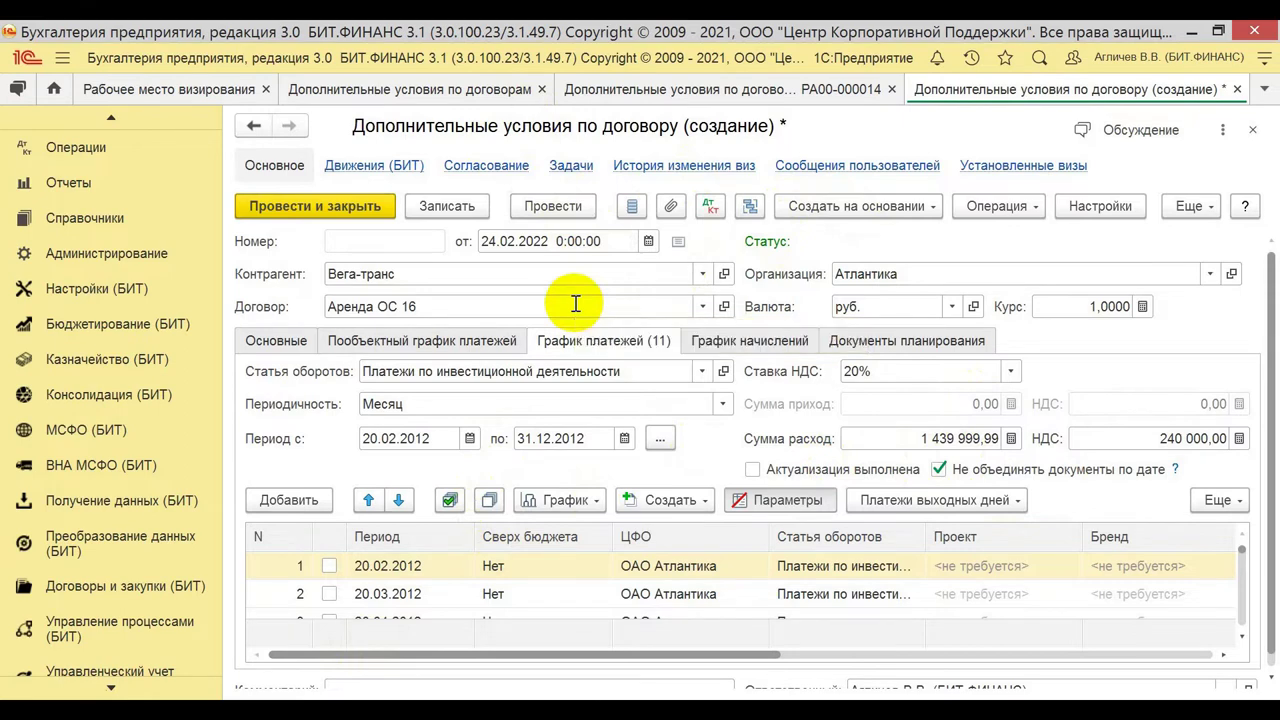
- Close the new additional conditions document without saving and open the general payment schedule of the approved document dated 23.02.2022
{"action": "key", "text": "Escape"}
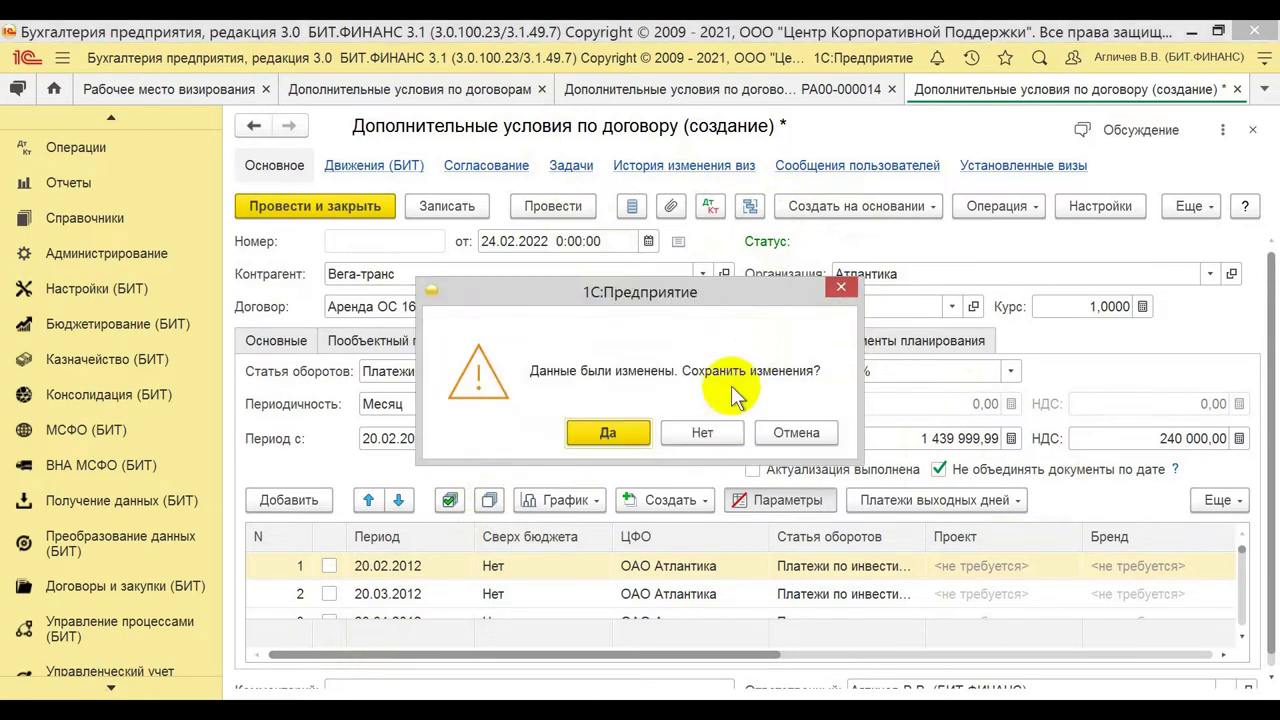
{"action": "left_click", "coordinate": [700, 431]}
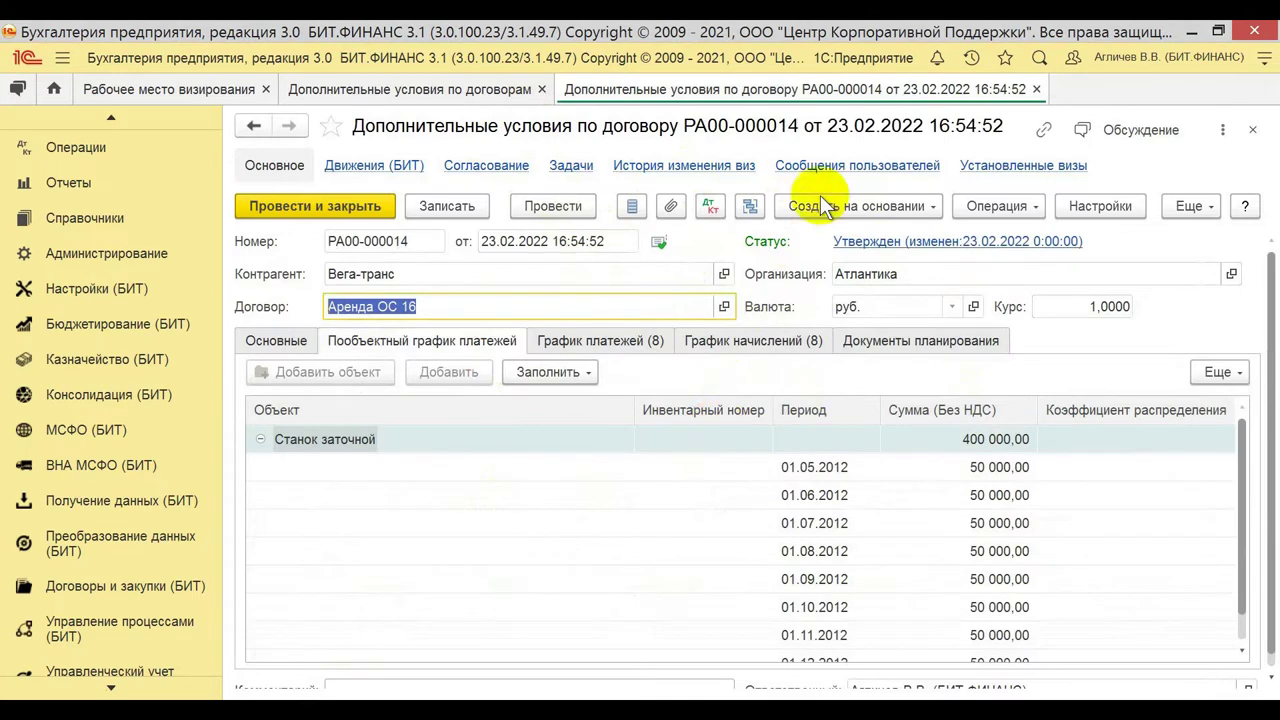
{"action": "left_click", "coordinate": [606, 341]}
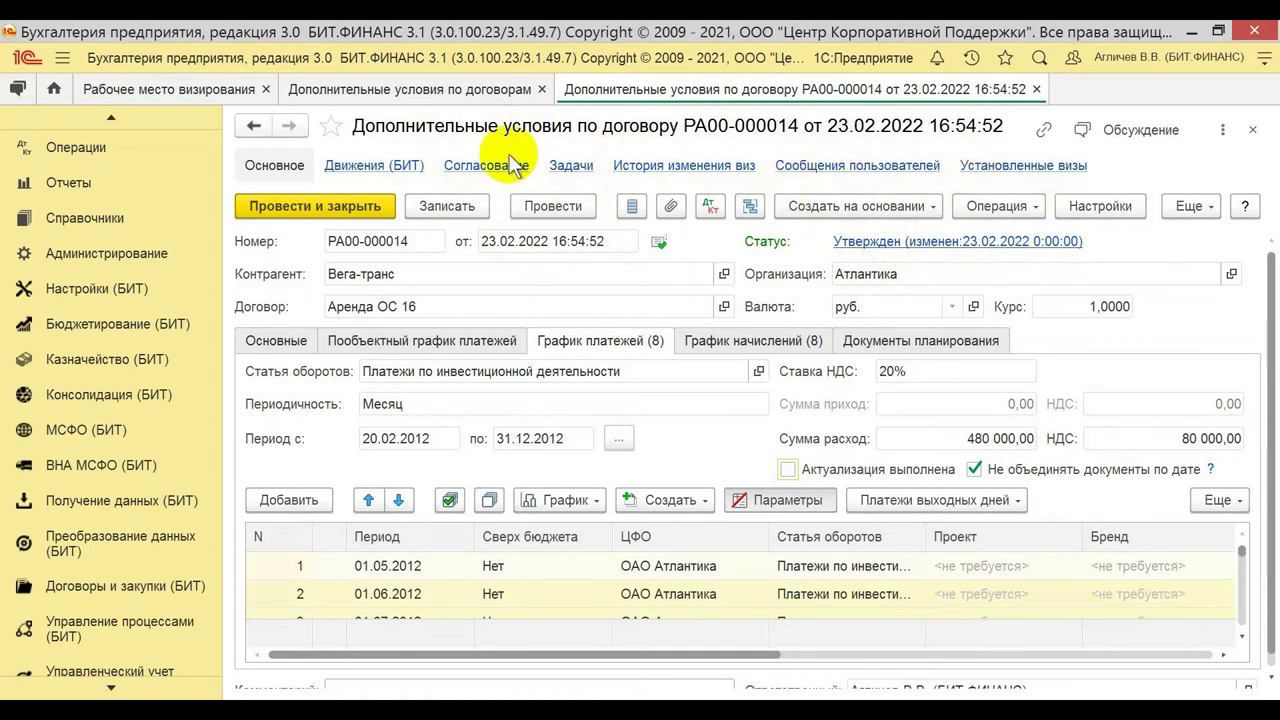
- Examine the document's approval visas, including the first visa's decision and the approval algorithm, and return to the main form
{"action": "left_click", "coordinate": [478, 173]}
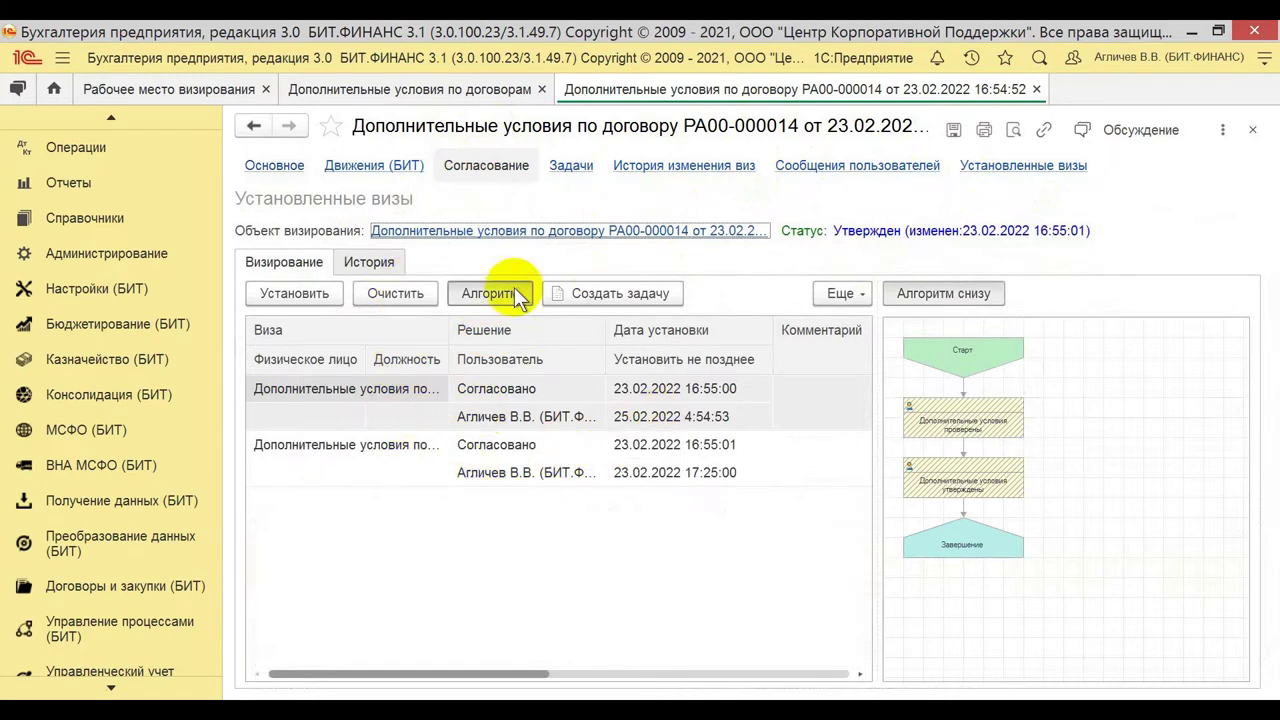
{"action": "double_click", "coordinate": [488, 388]}
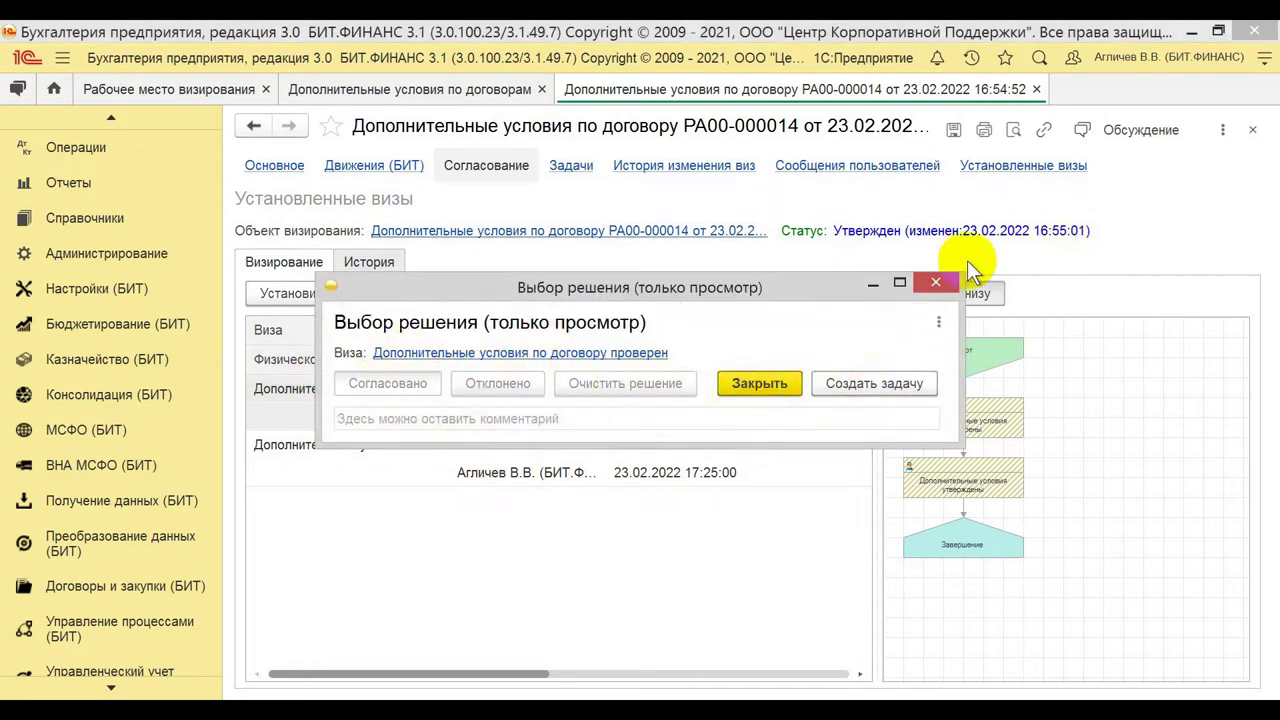
{"action": "left_click", "coordinate": [935, 282]}
{"action": "left_click", "coordinate": [487, 473]}
{"action": "left_click", "coordinate": [500, 388]}
{"action": "left_click", "coordinate": [503, 444]}
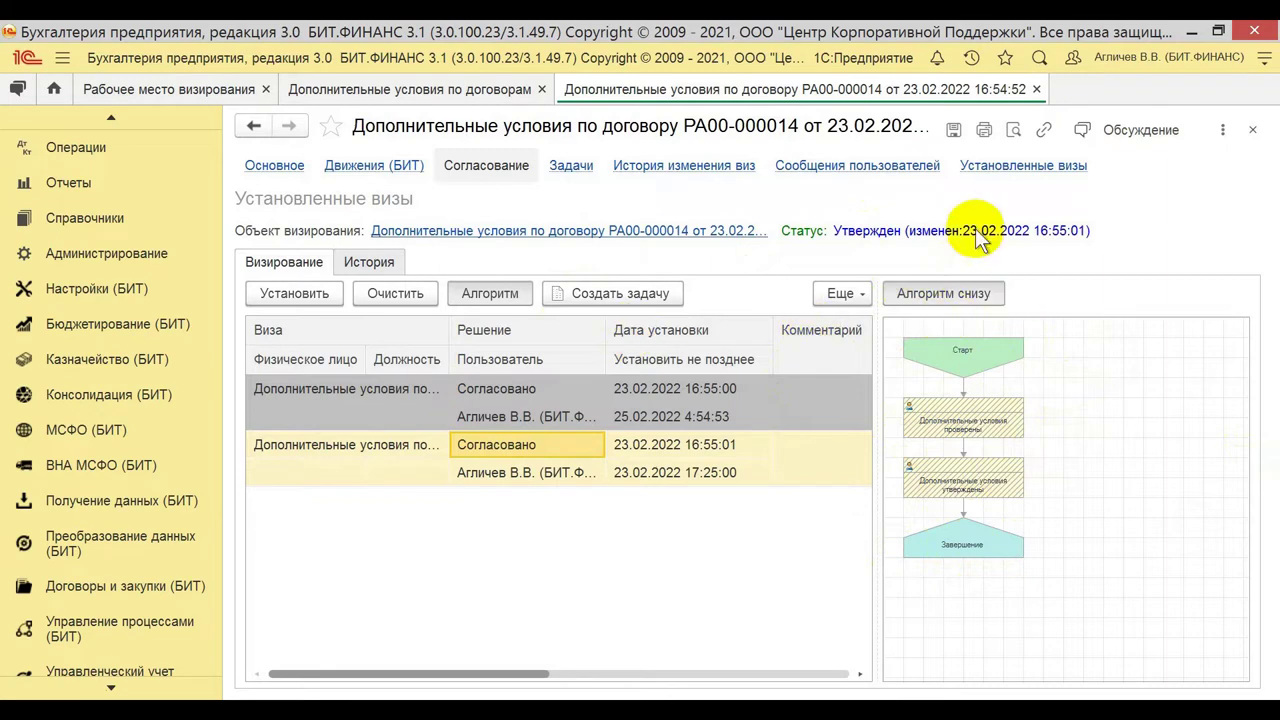
{"action": "left_click", "coordinate": [278, 168]}
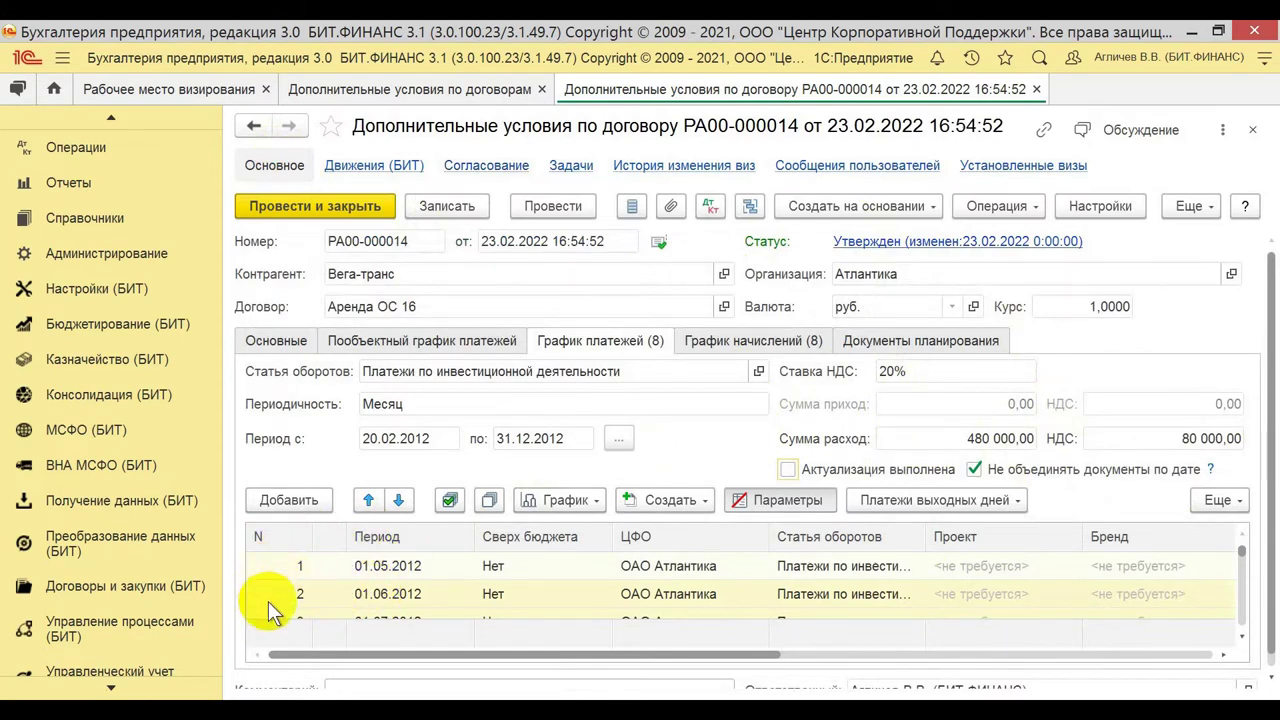
- Copy the approved additional conditions document into a new document
{"action": "left_click", "coordinate": [450, 503]}
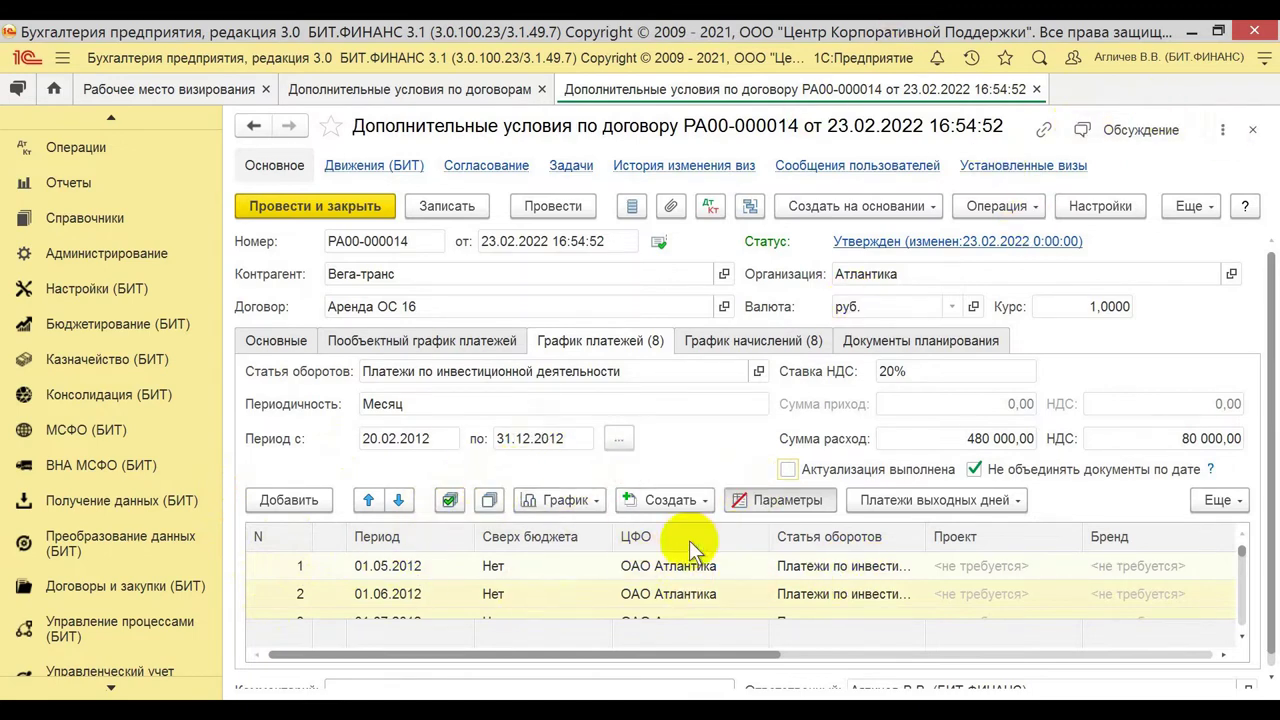
{"action": "left_click", "coordinate": [1195, 208]}
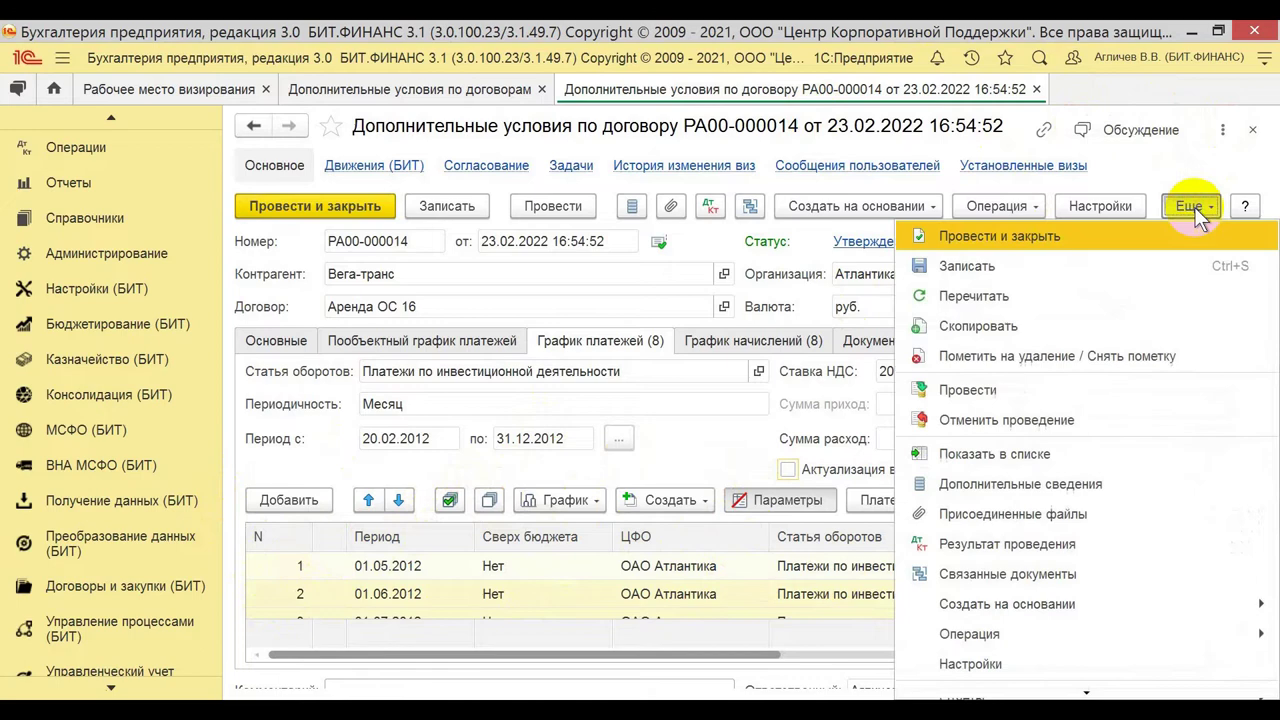
{"action": "left_click", "coordinate": [909, 326]}
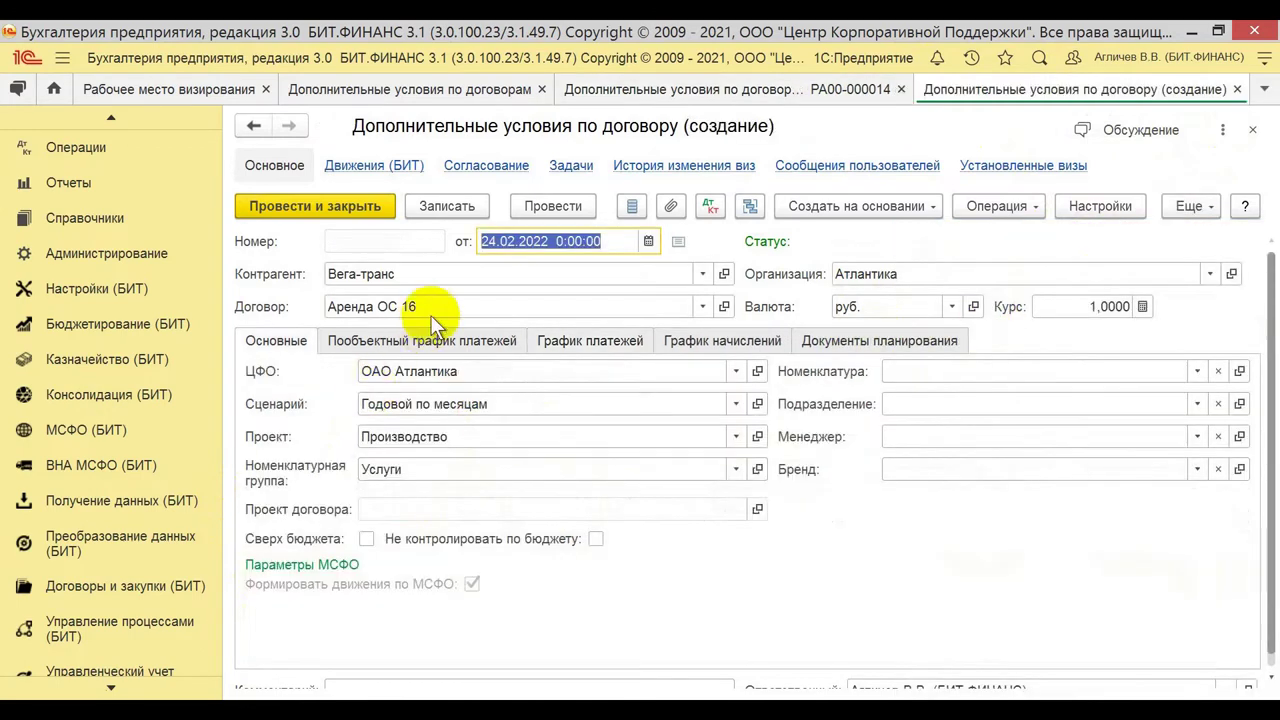
- Fill the copied document's general payment schedule from its per-object payment schedule
{"action": "left_click", "coordinate": [432, 340]}
{"action": "left_click", "coordinate": [610, 341]}
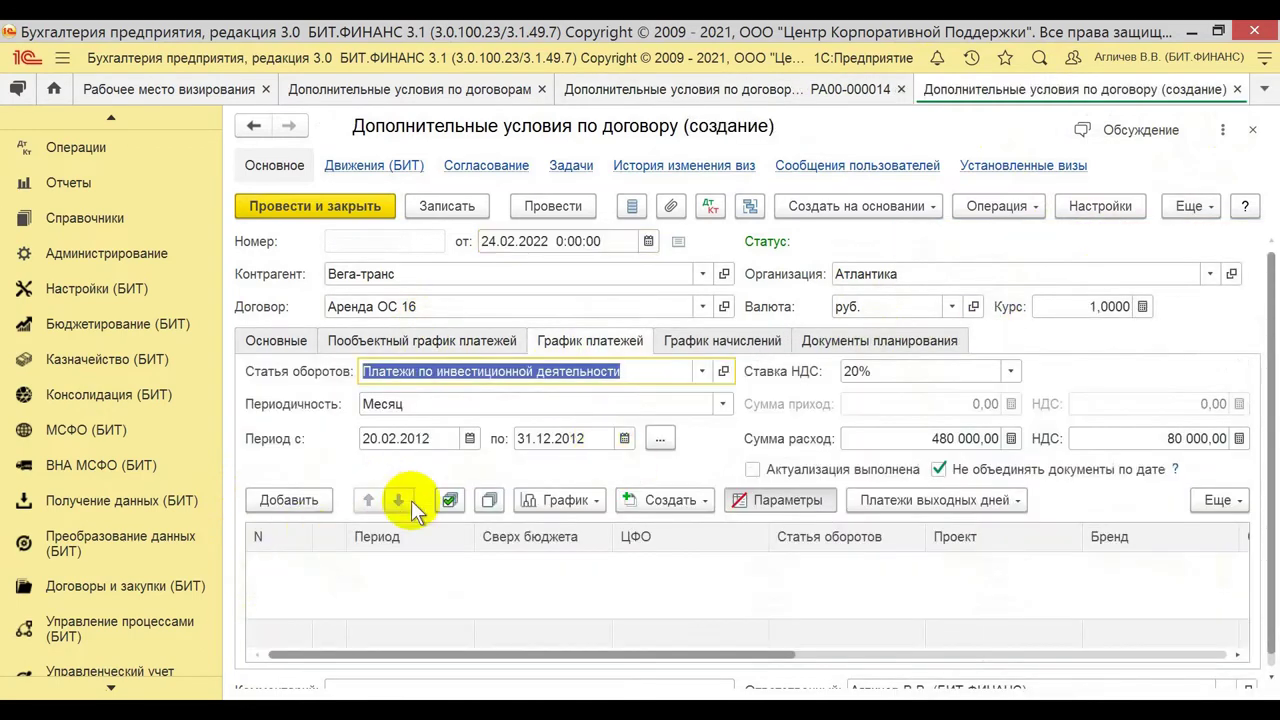
{"action": "left_click", "coordinate": [562, 500]}
{"action": "left_click", "coordinate": [688, 292]}
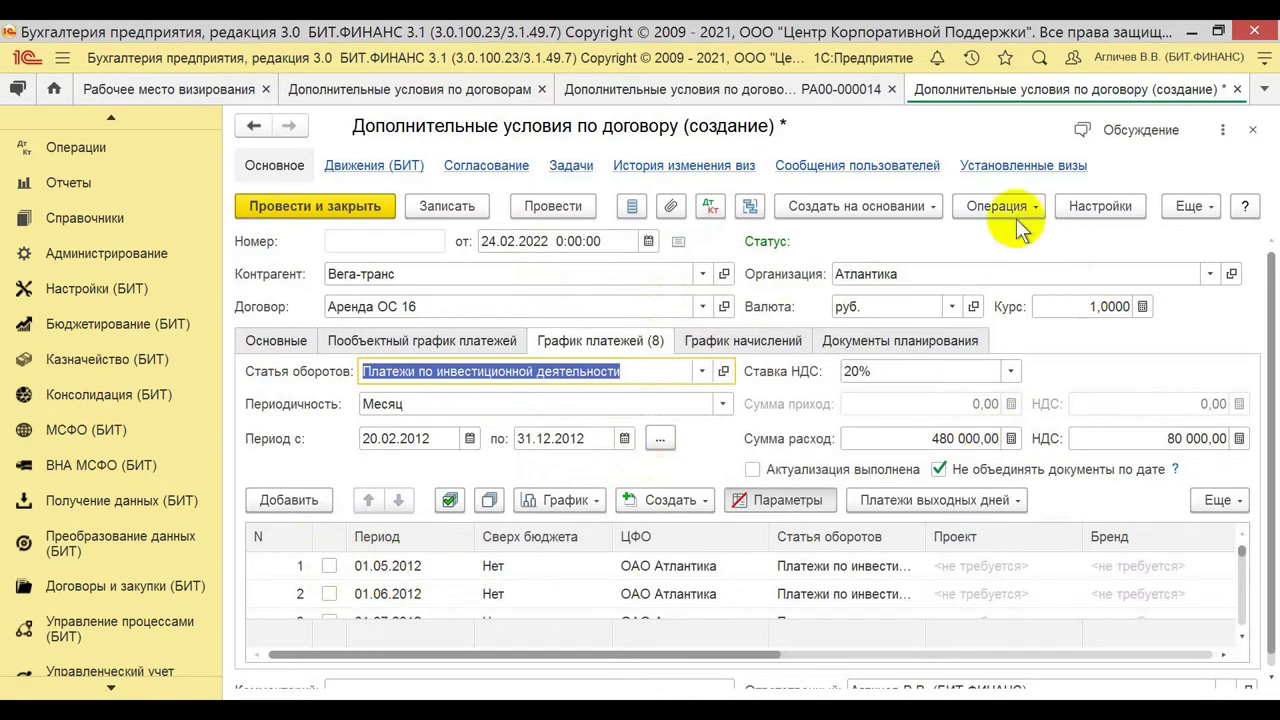
- Mark all payment rows in the general payment schedule
{"action": "left_click", "coordinate": [330, 566]}
{"action": "left_click", "coordinate": [330, 594]}
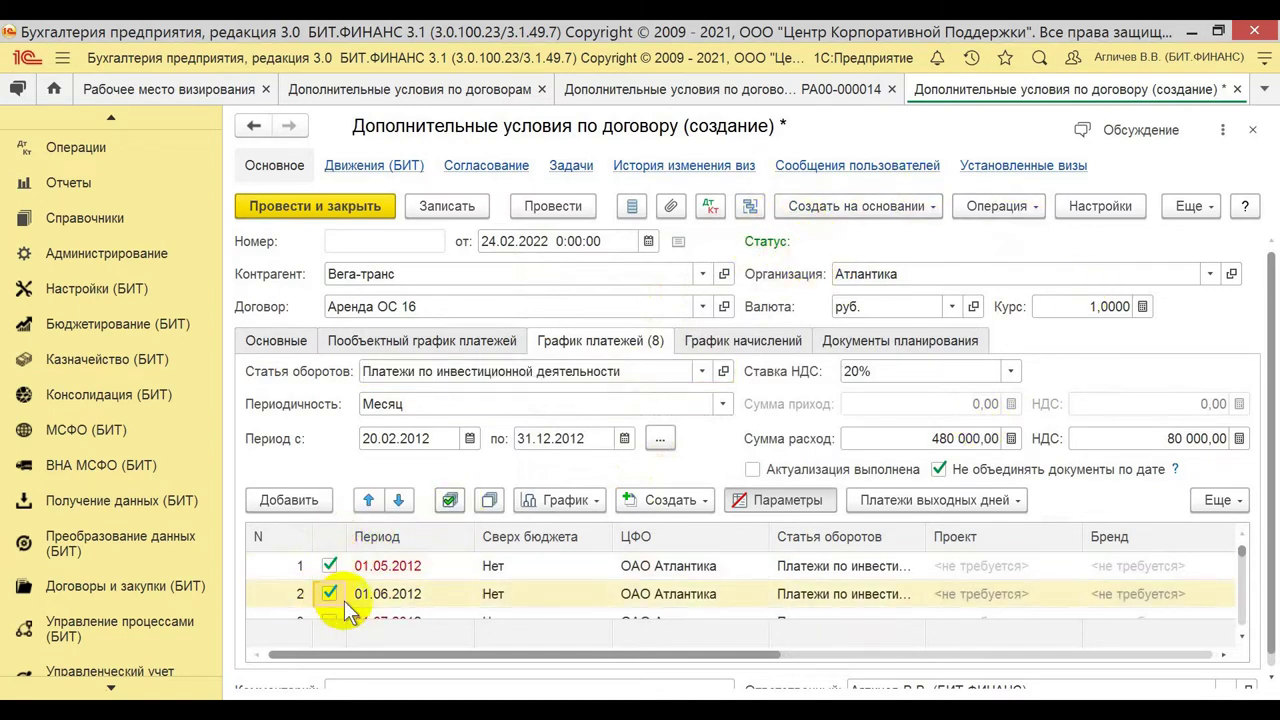
{"action": "left_click", "coordinate": [449, 500]}
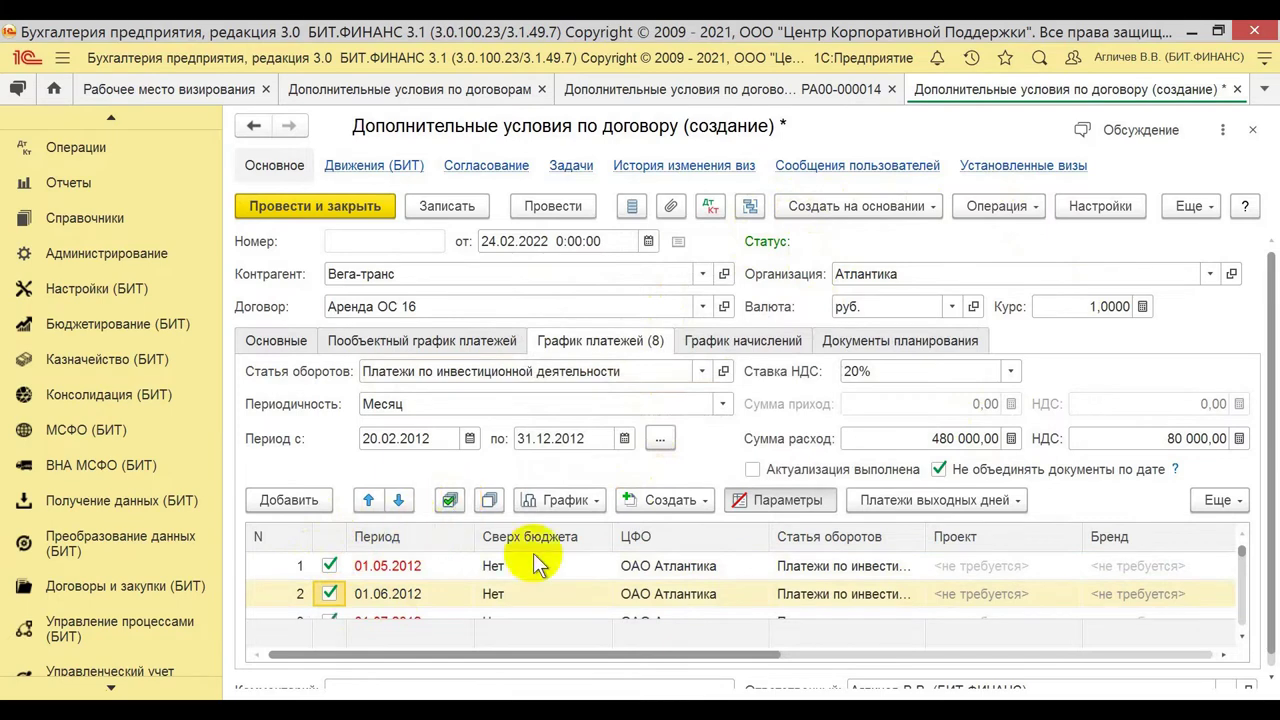
- Shift the marked payments that fall on days off forward to working days, such as 02.05.2012 for the first row, and review the dates
{"action": "left_click", "coordinate": [404, 571]}
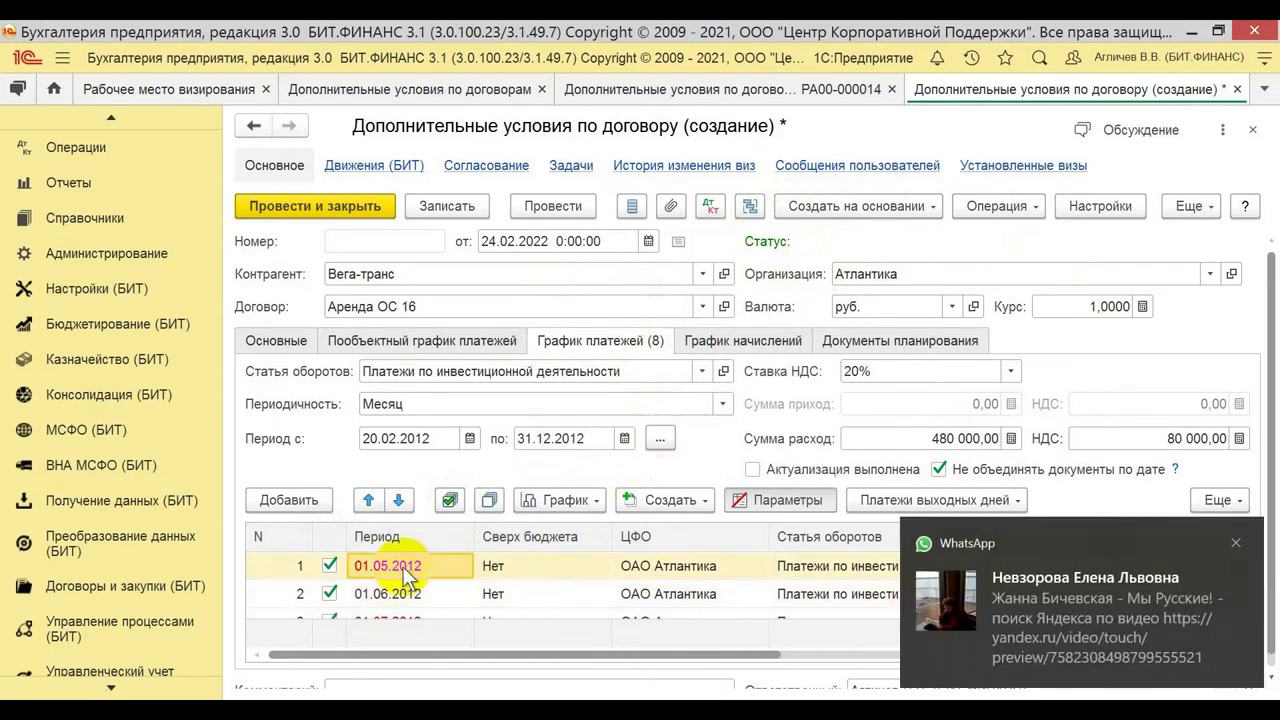
{"action": "left_click", "coordinate": [1238, 545]}
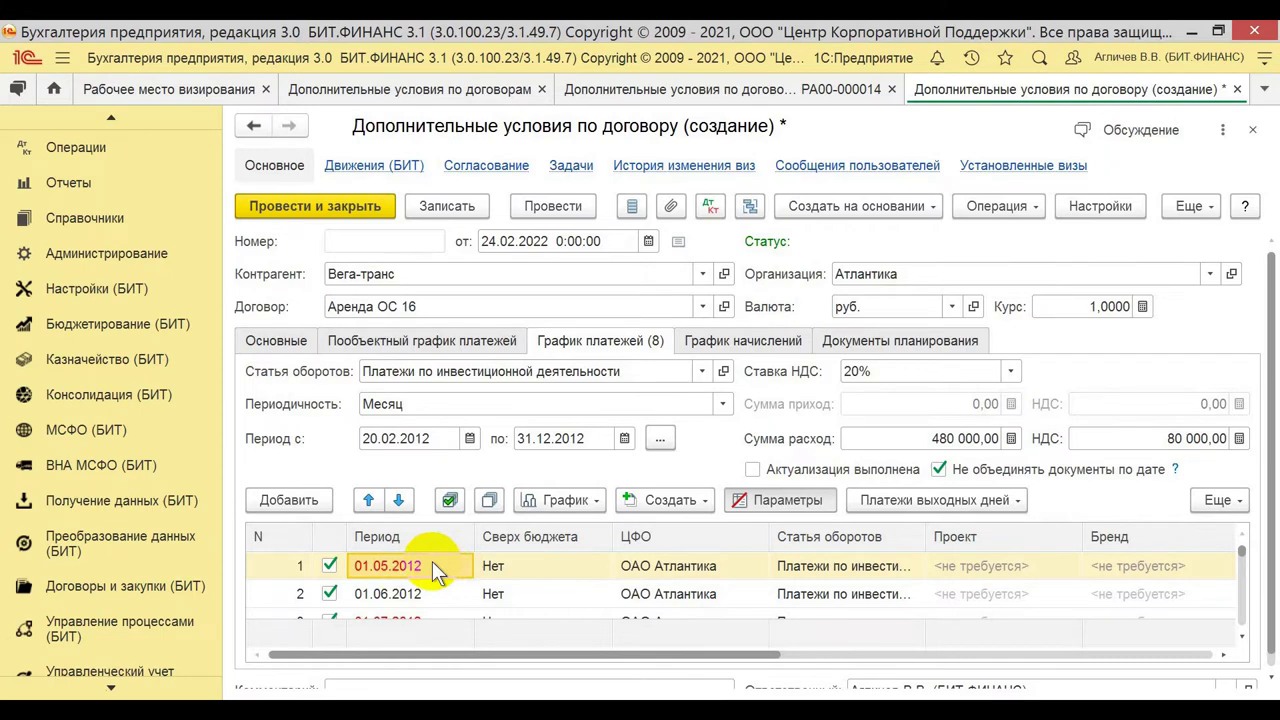
{"action": "left_click", "coordinate": [928, 506]}
{"action": "left_click", "coordinate": [1005, 524]}
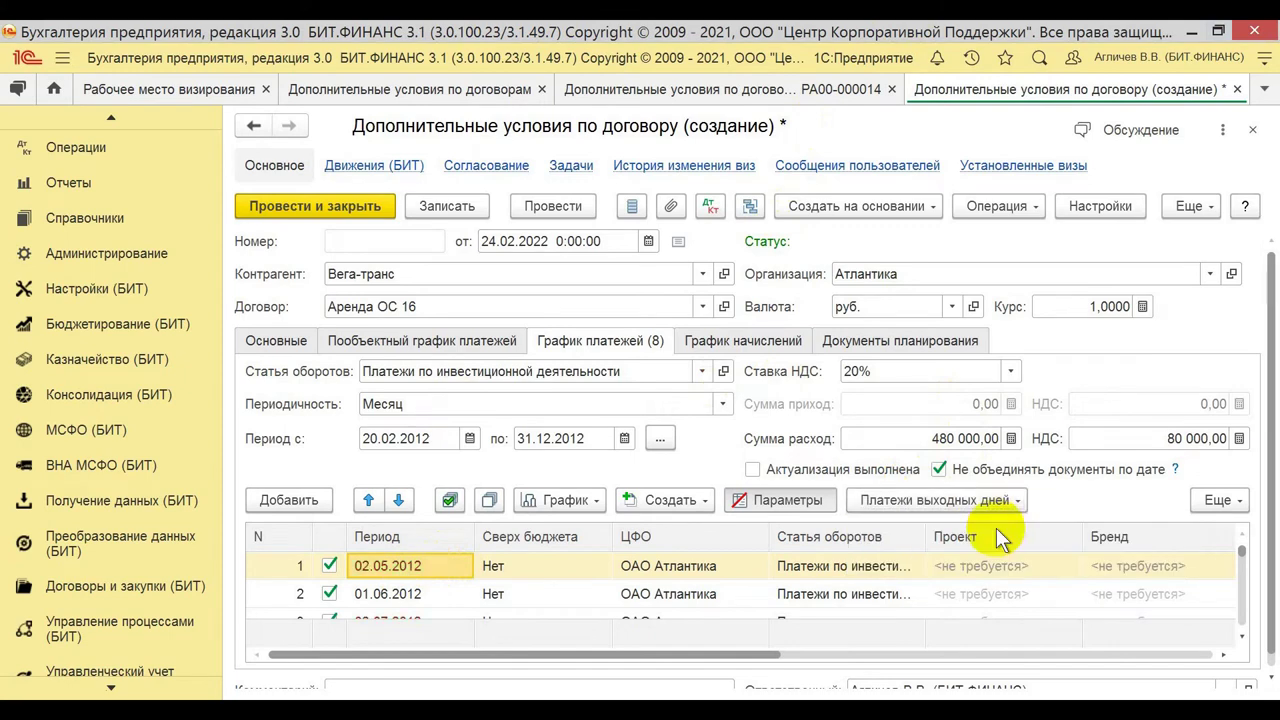
{"action": "scroll", "coordinate": [411, 562], "scroll_direction": "down", "scroll_amount": 3}
{"action": "scroll", "coordinate": [400, 577], "scroll_direction": "up", "scroll_amount": 4}
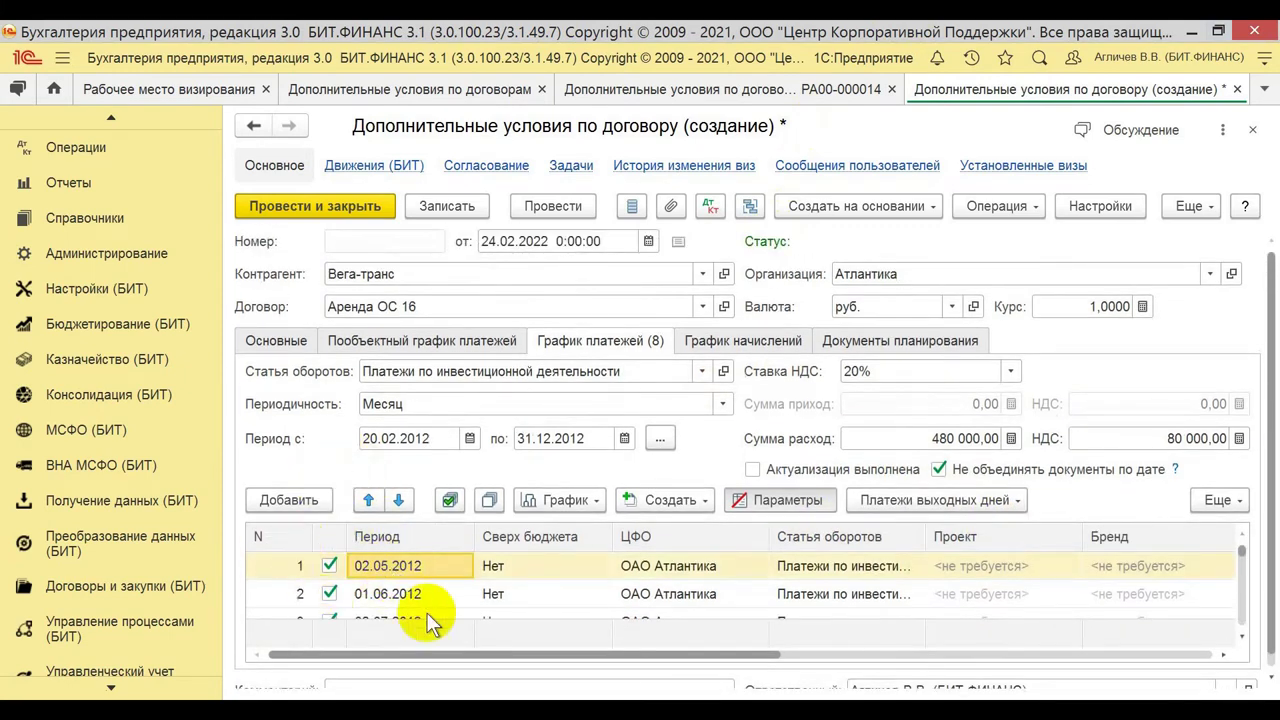
- Check the options for creating documents from the payment schedule in the new document and in the approved additional conditions document
{"action": "left_click", "coordinate": [677, 503]}
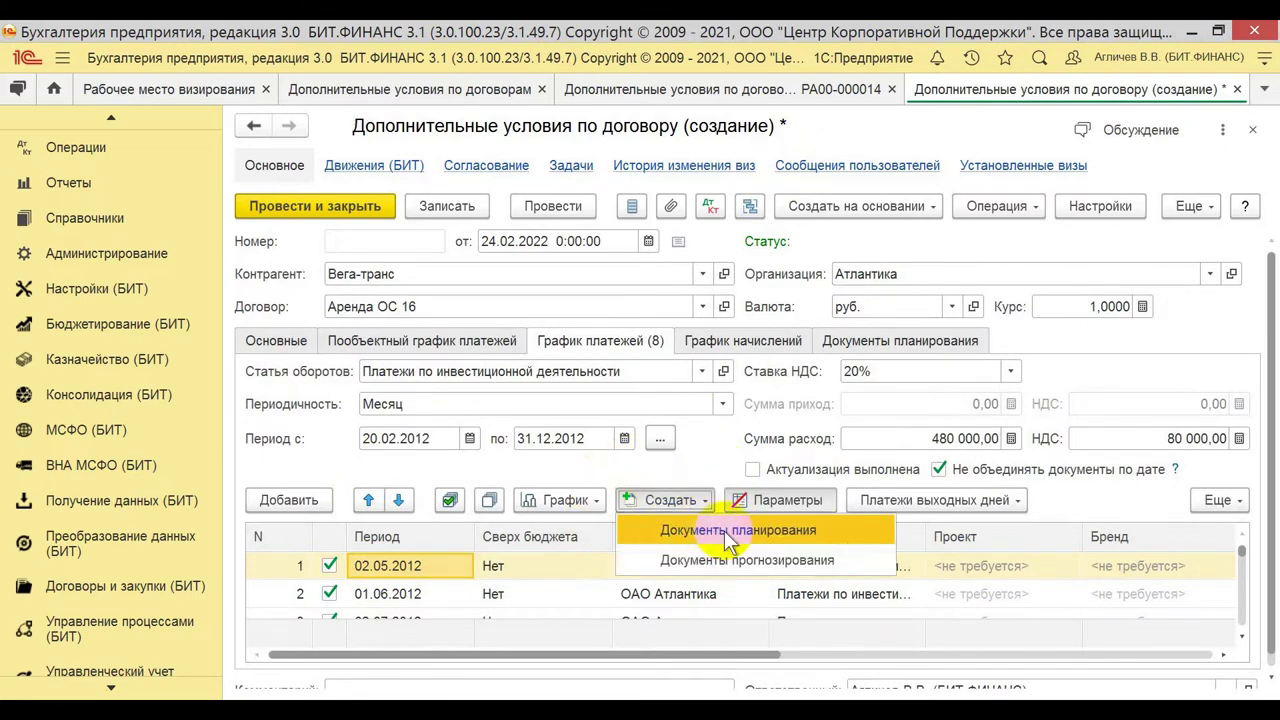
{"action": "left_click", "coordinate": [690, 435]}
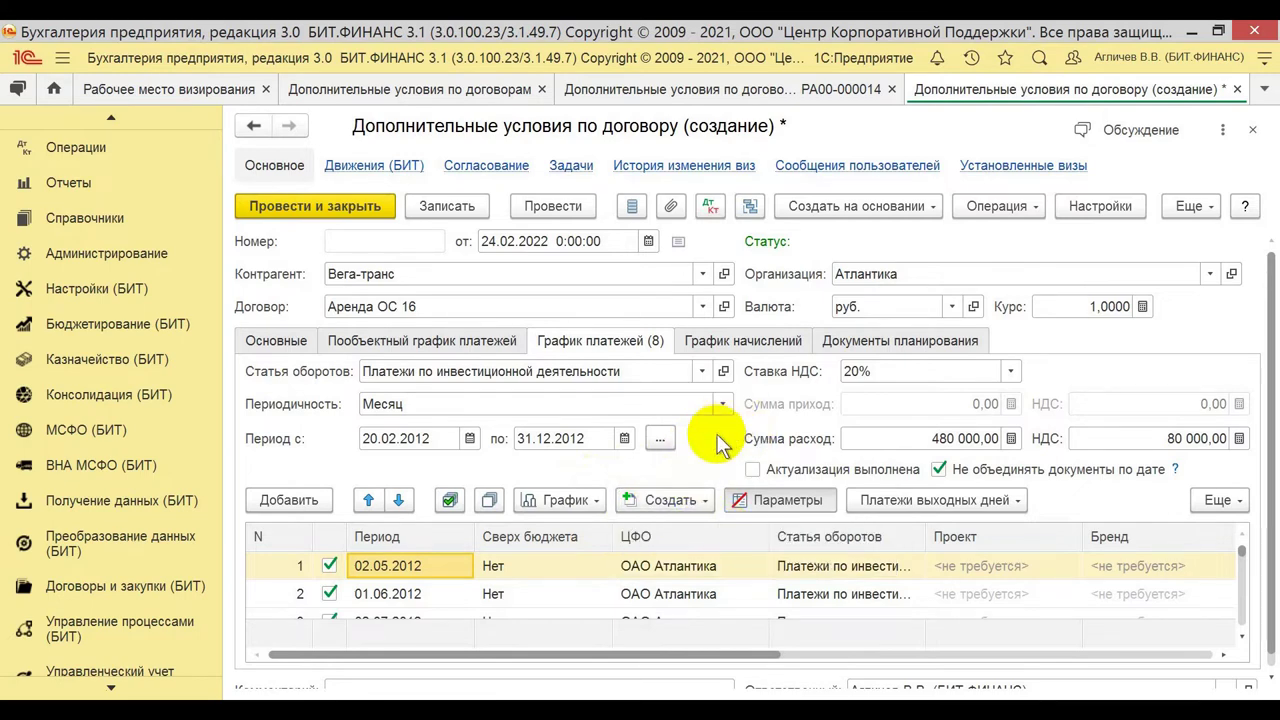
{"action": "left_click", "coordinate": [768, 215]}
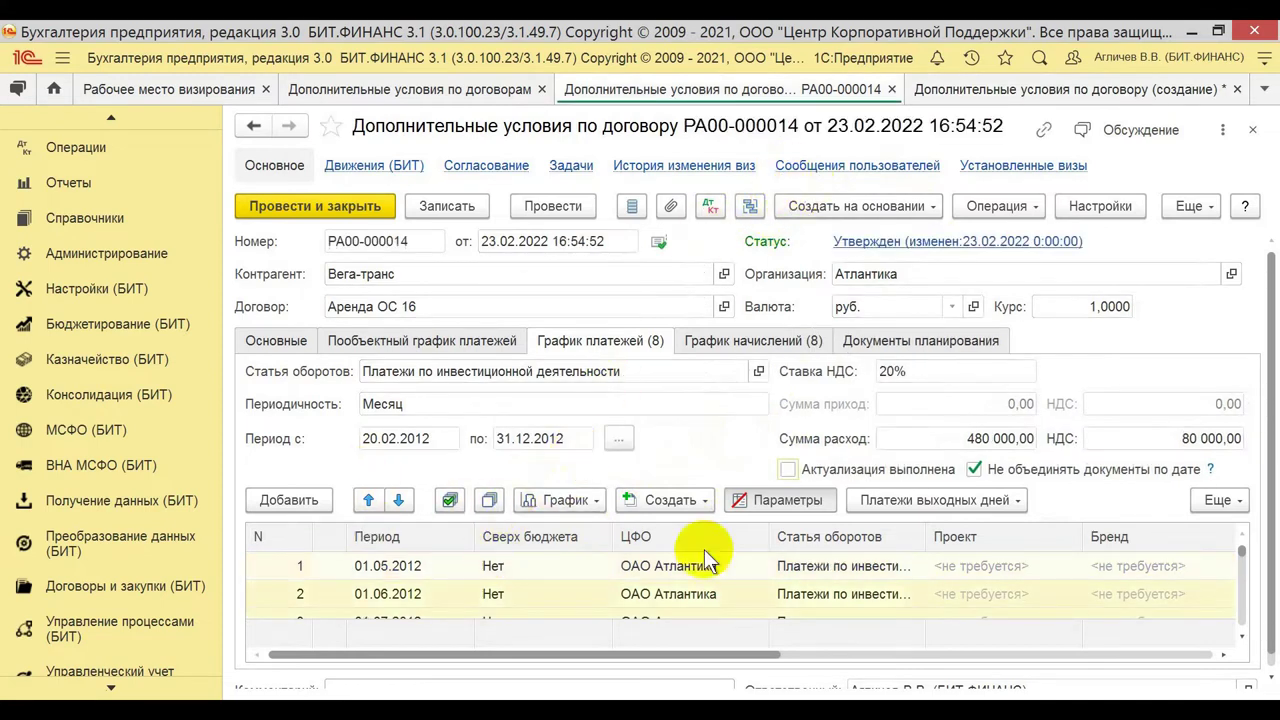
{"action": "left_click", "coordinate": [688, 500]}
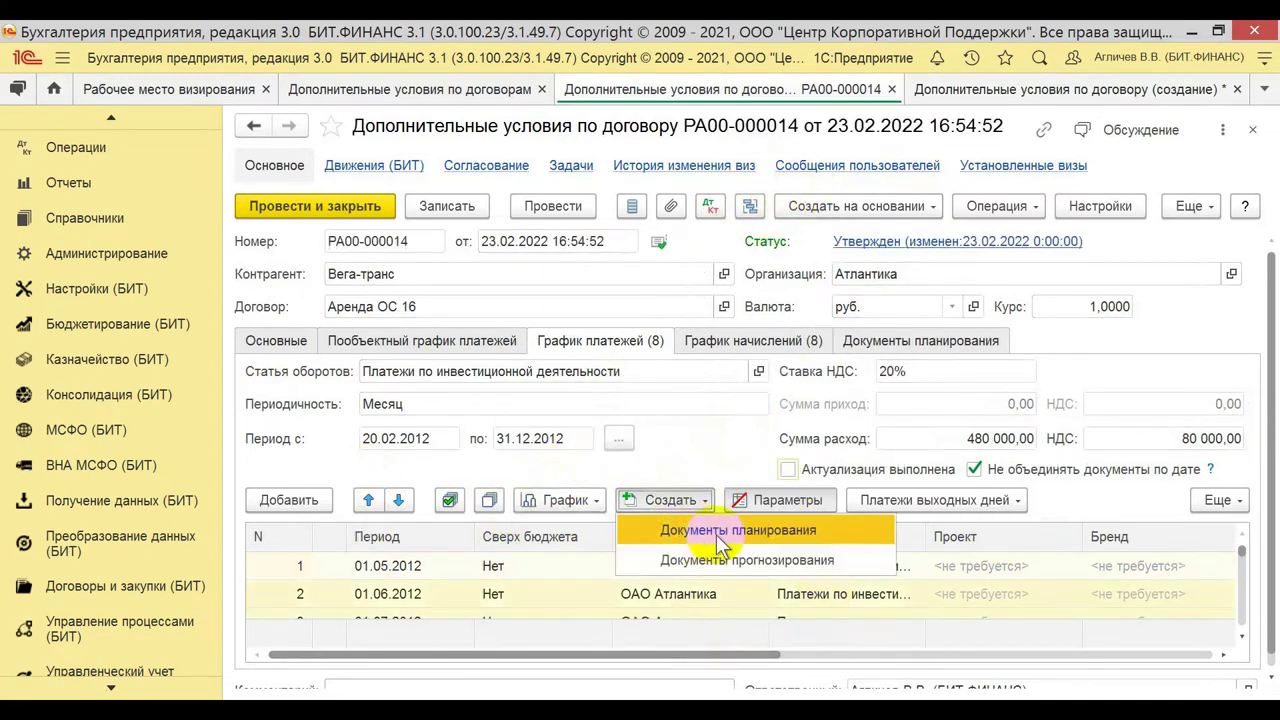
- Narrow the НДС and Сумма columns in the approved document's payment schedule to widen the Документ планирования column
{"action": "left_click_drag", "start_coordinate": [737, 655], "coordinate": [1252, 624]}
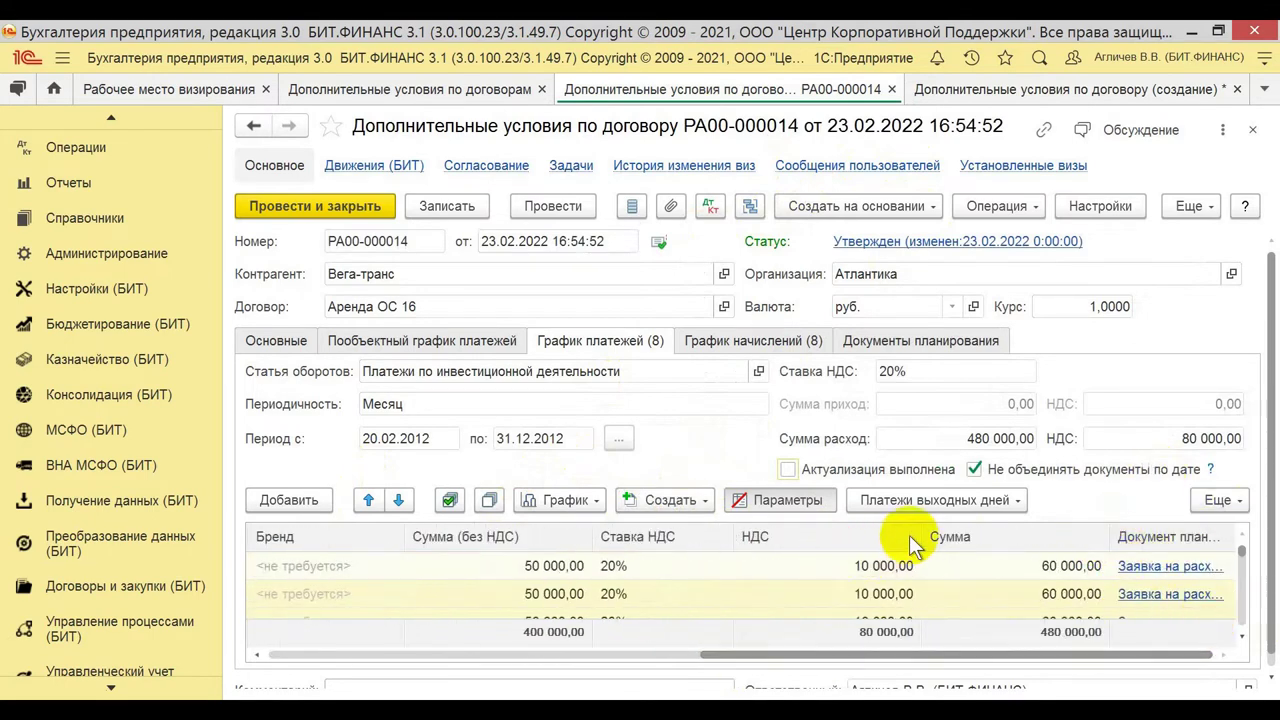
{"action": "left_click_drag", "start_coordinate": [909, 533], "coordinate": [806, 531]}
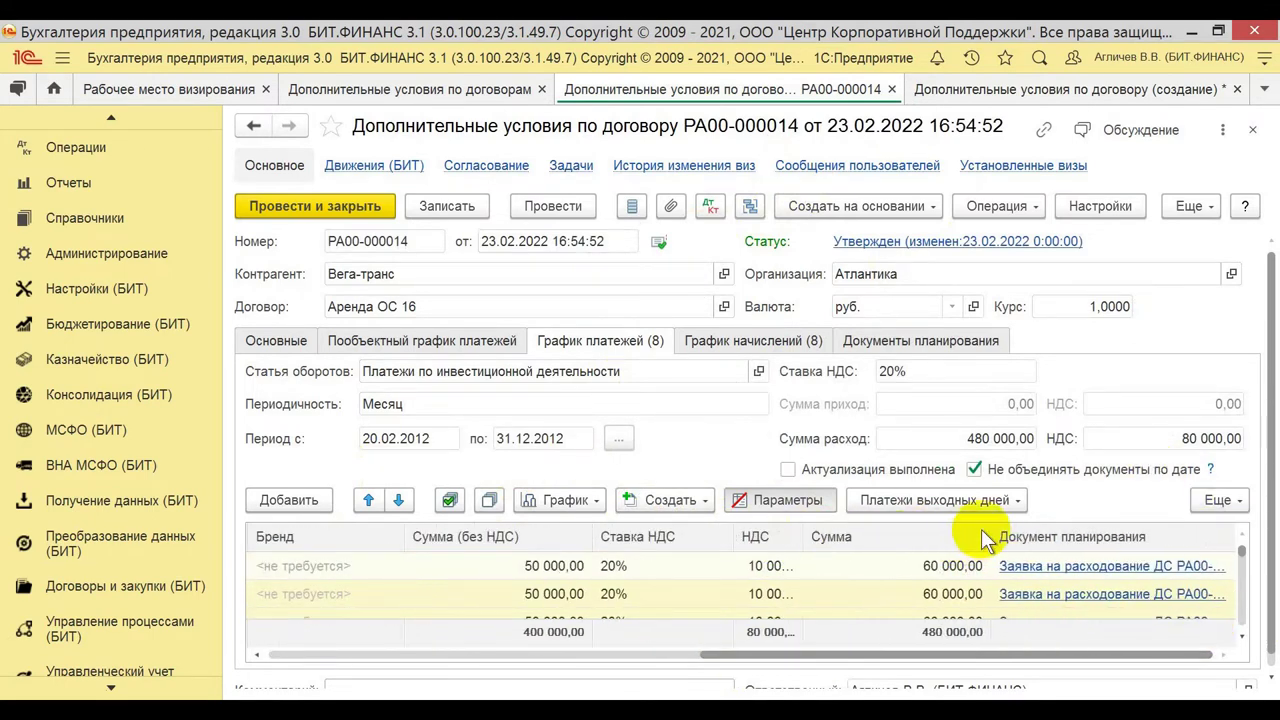
{"action": "left_click_drag", "start_coordinate": [988, 537], "coordinate": [906, 534]}
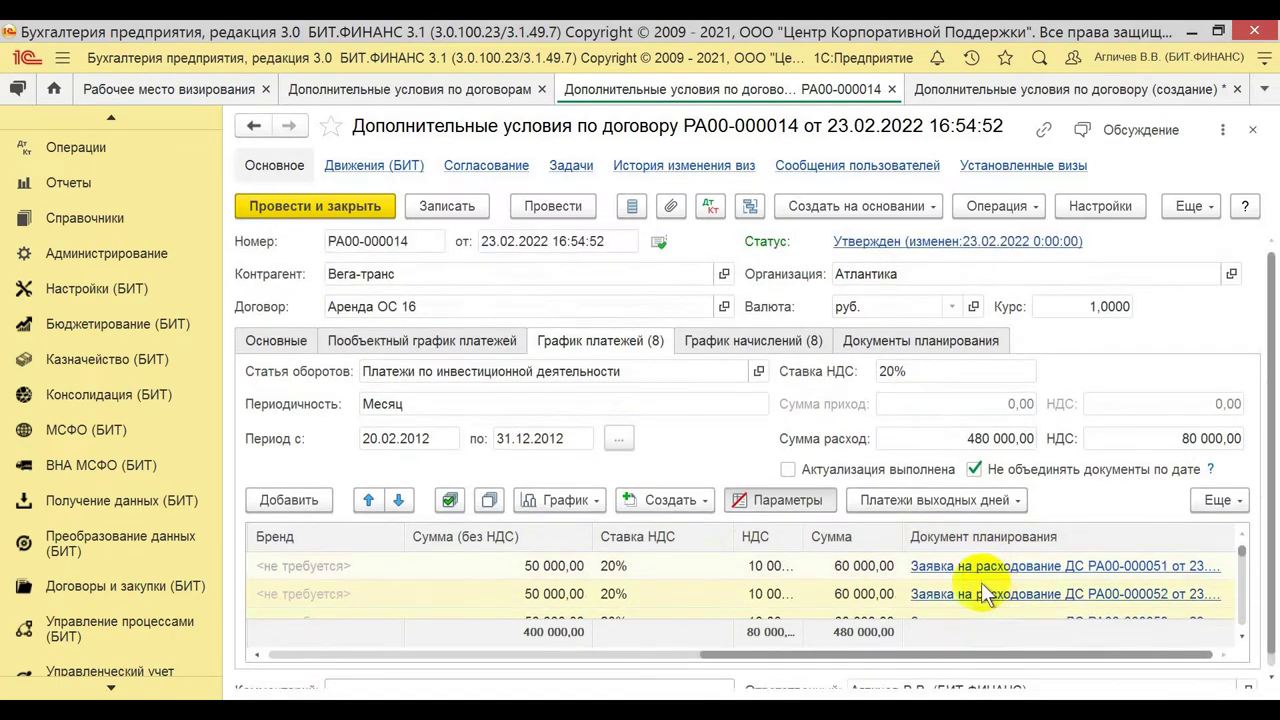
- Review the cash expenditure requests linked to the first two payment rows, including the second request's additional details
{"action": "left_click", "coordinate": [943, 567]}
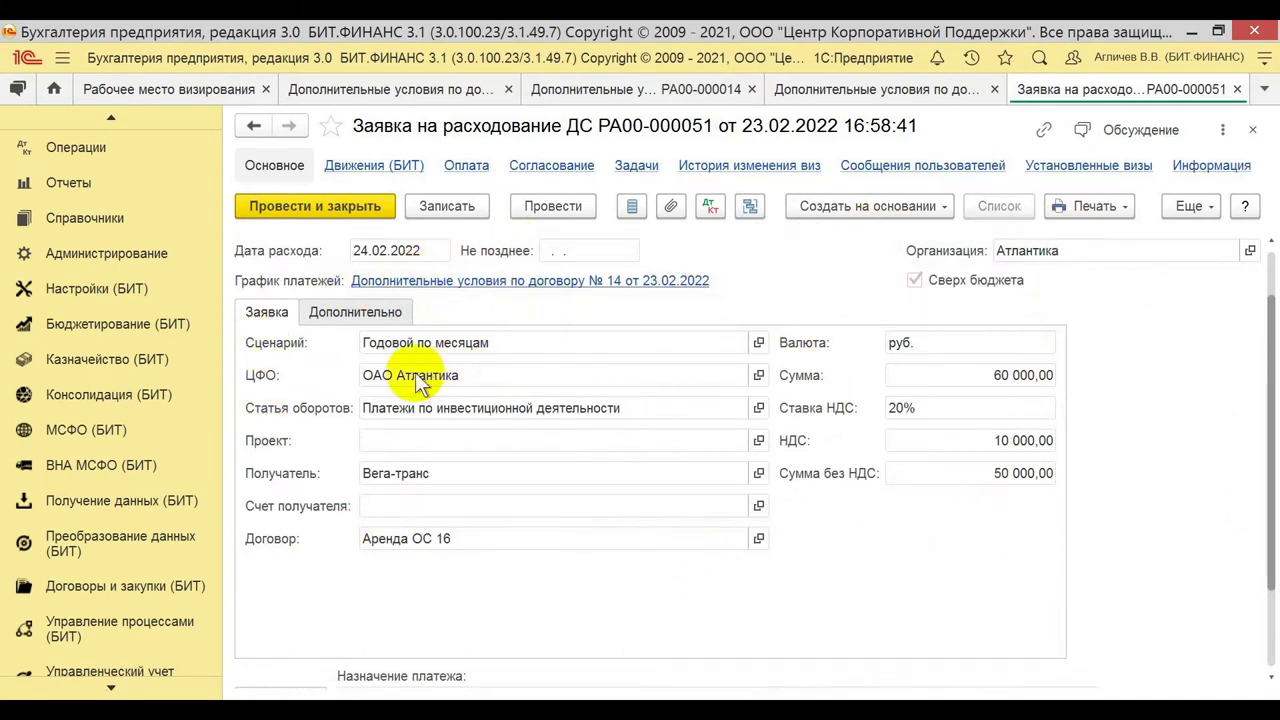
{"action": "key", "text": "Escape"}
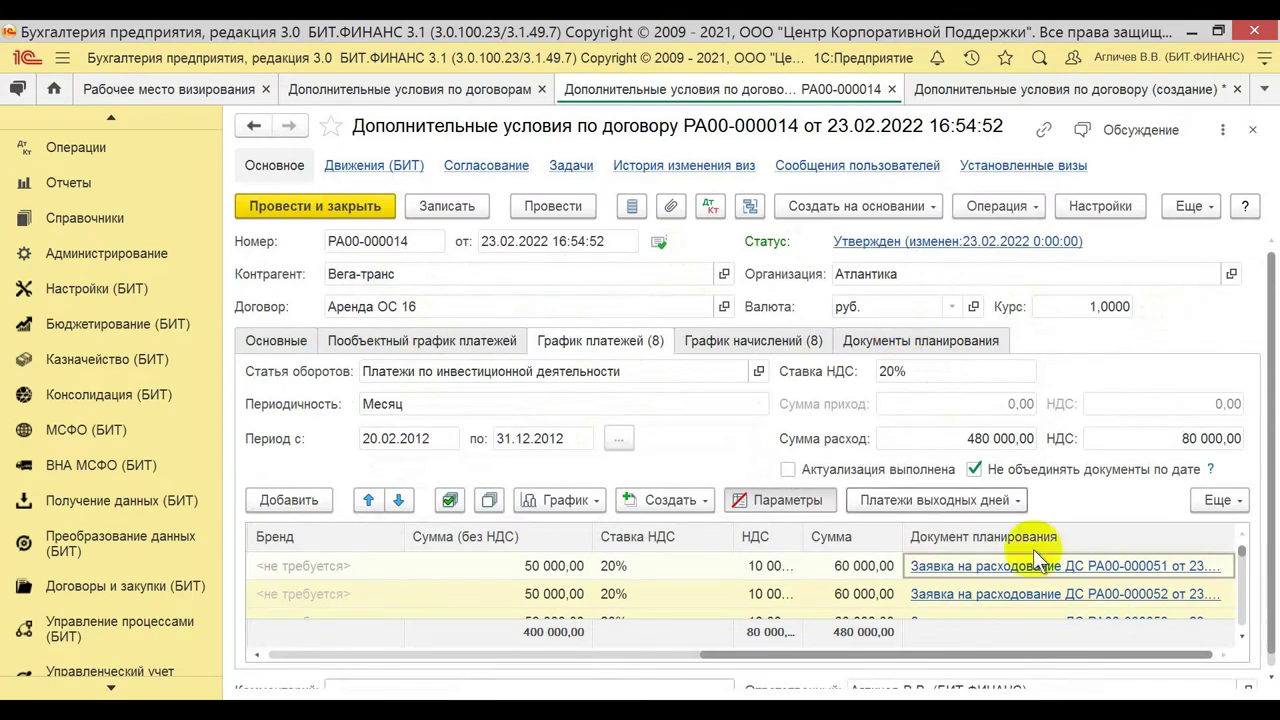
{"action": "left_click", "coordinate": [1040, 596]}
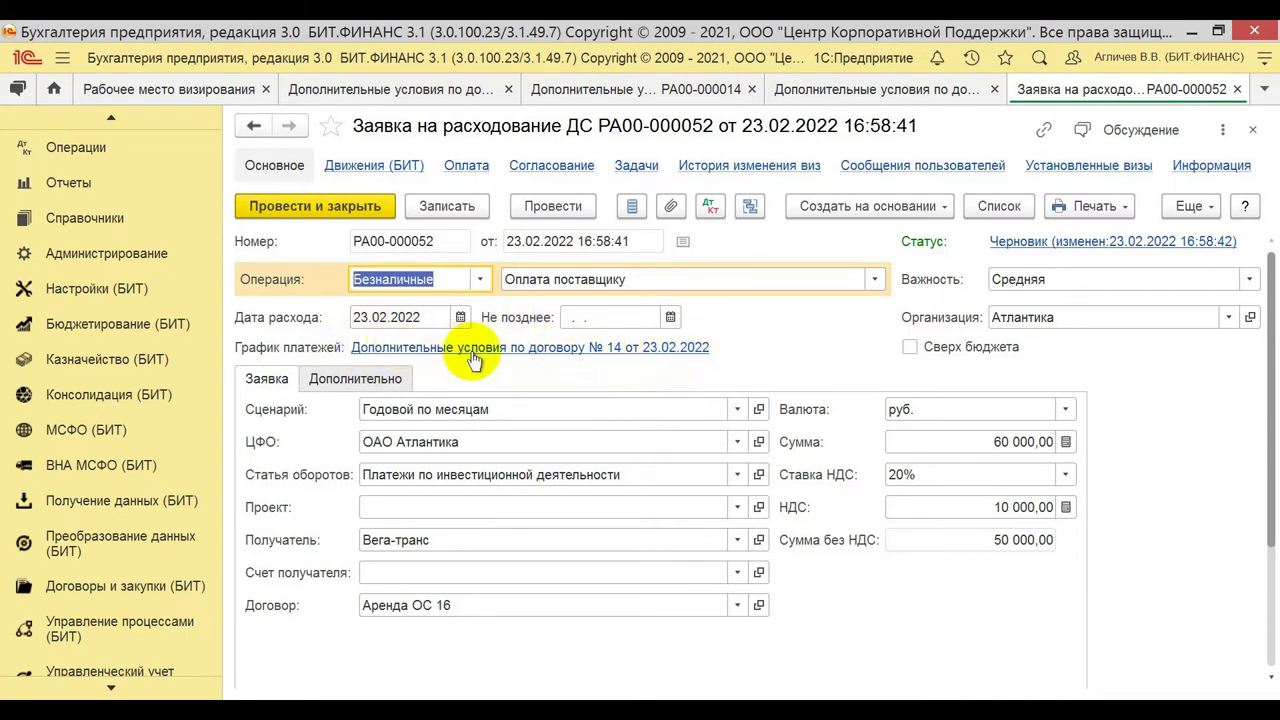
{"action": "left_click", "coordinate": [395, 378]}
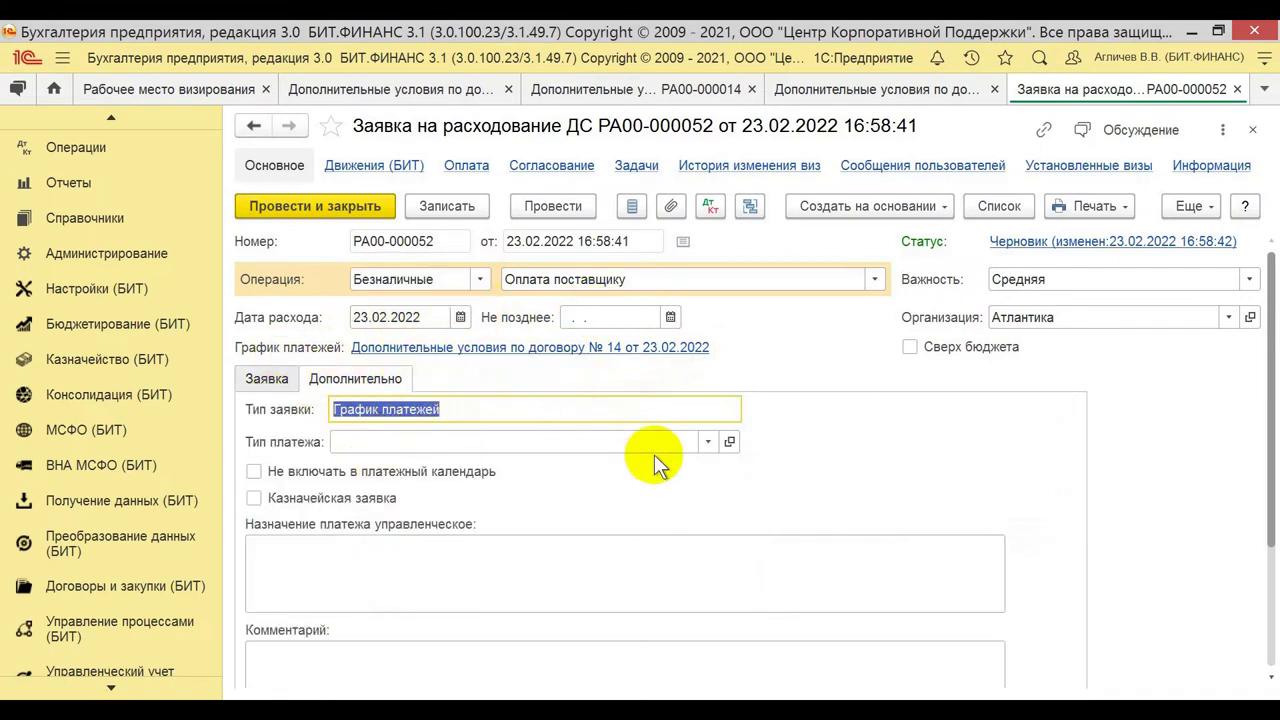
{"action": "left_click", "coordinate": [286, 382]}
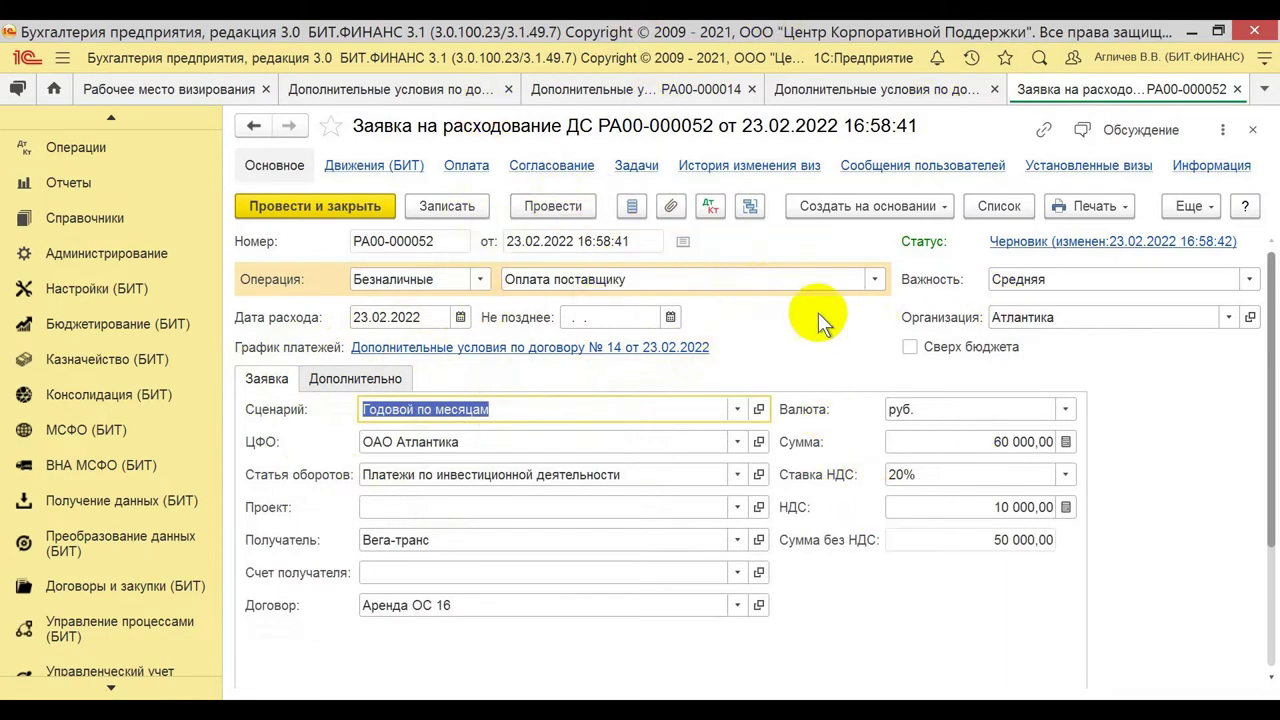
{"action": "key", "text": "Escape"}
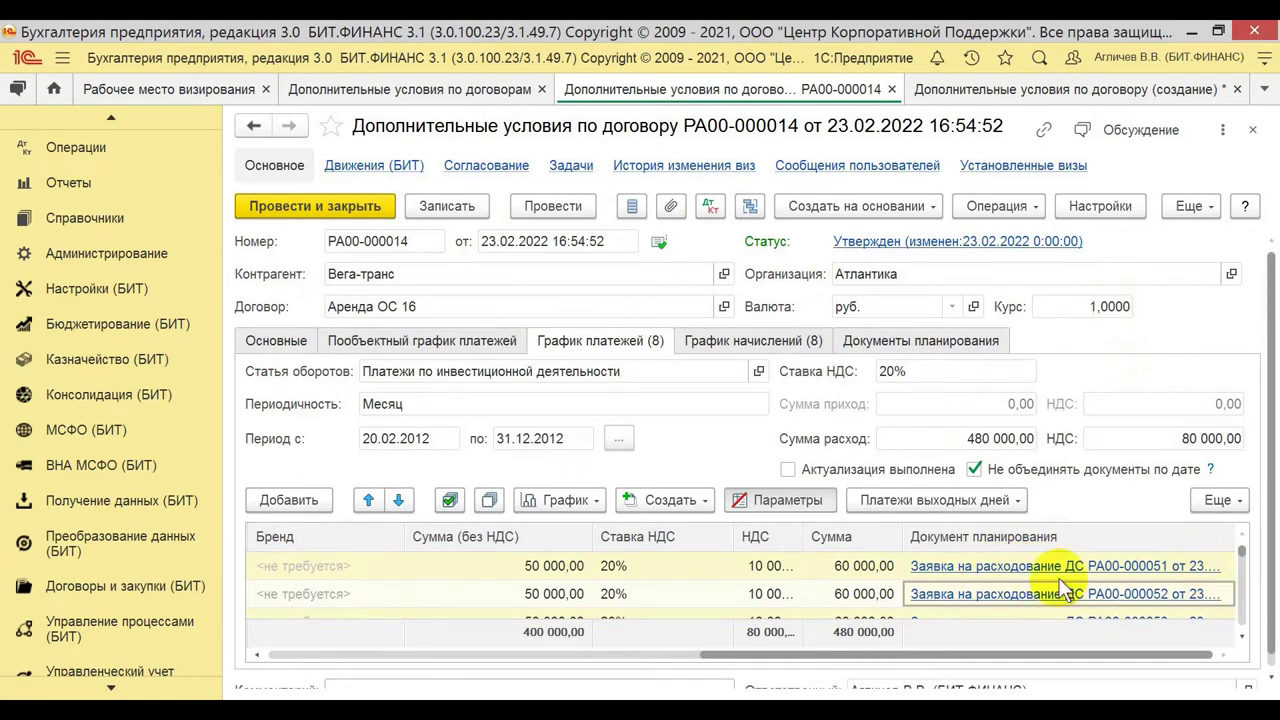
- Inspect the cash expenditure request linked to the last payment row and return to the start of the payment schedule
{"action": "scroll", "coordinate": [1063, 590], "scroll_direction": "down", "scroll_amount": 3}
{"action": "left_click", "coordinate": [1013, 594]}
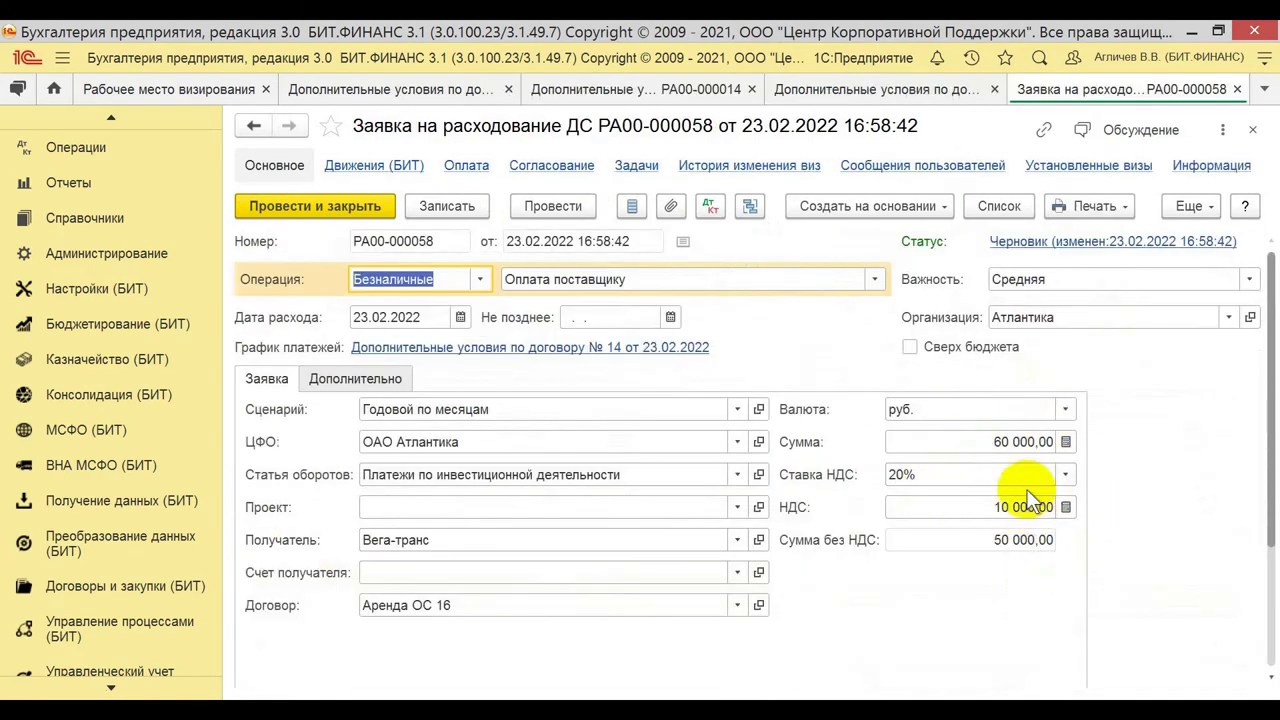
{"action": "key", "text": "Escape"}
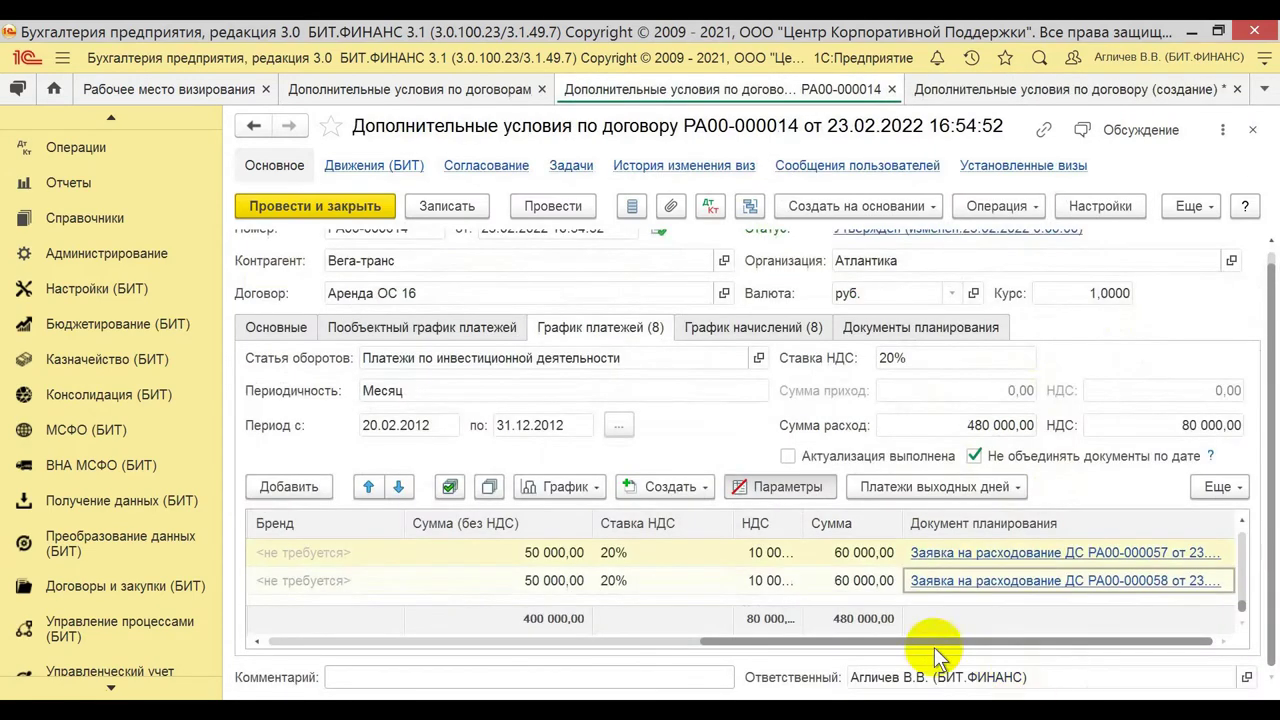
{"action": "scroll", "coordinate": [1025, 580], "scroll_direction": "up", "scroll_amount": 3}
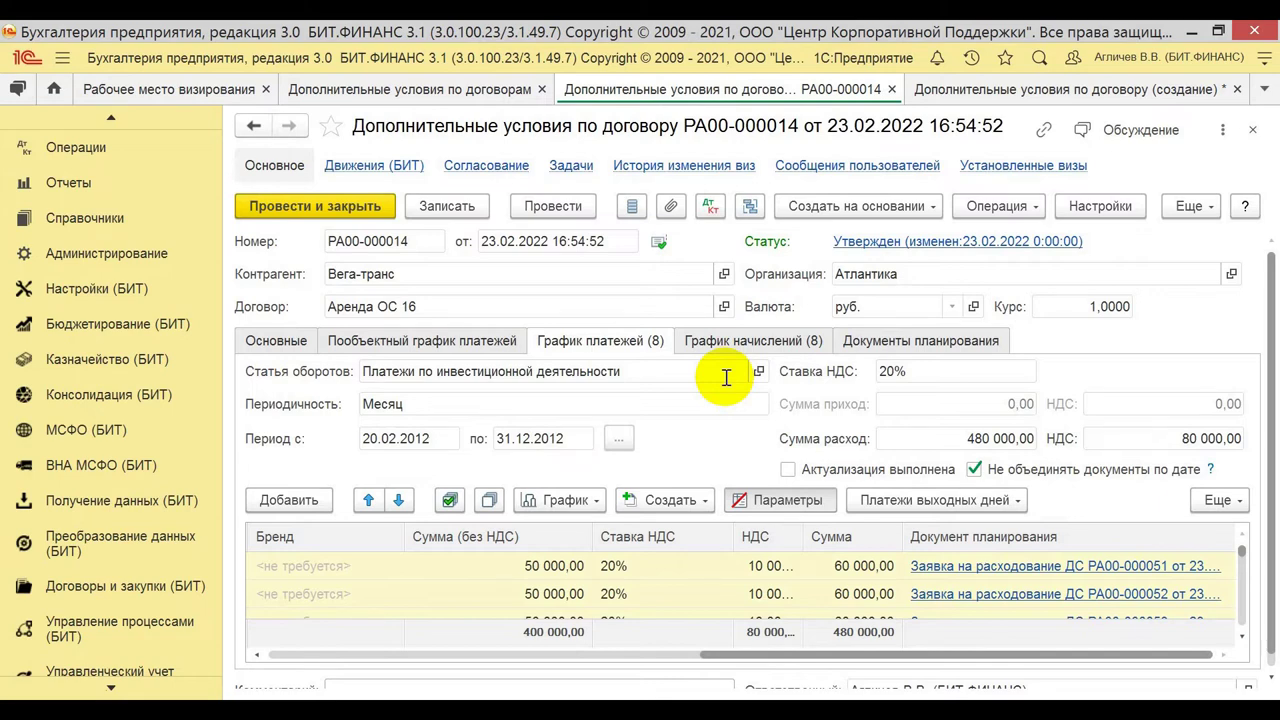
- Examine the approved document's accrual schedule and the options available for building it
{"action": "left_click", "coordinate": [737, 343]}
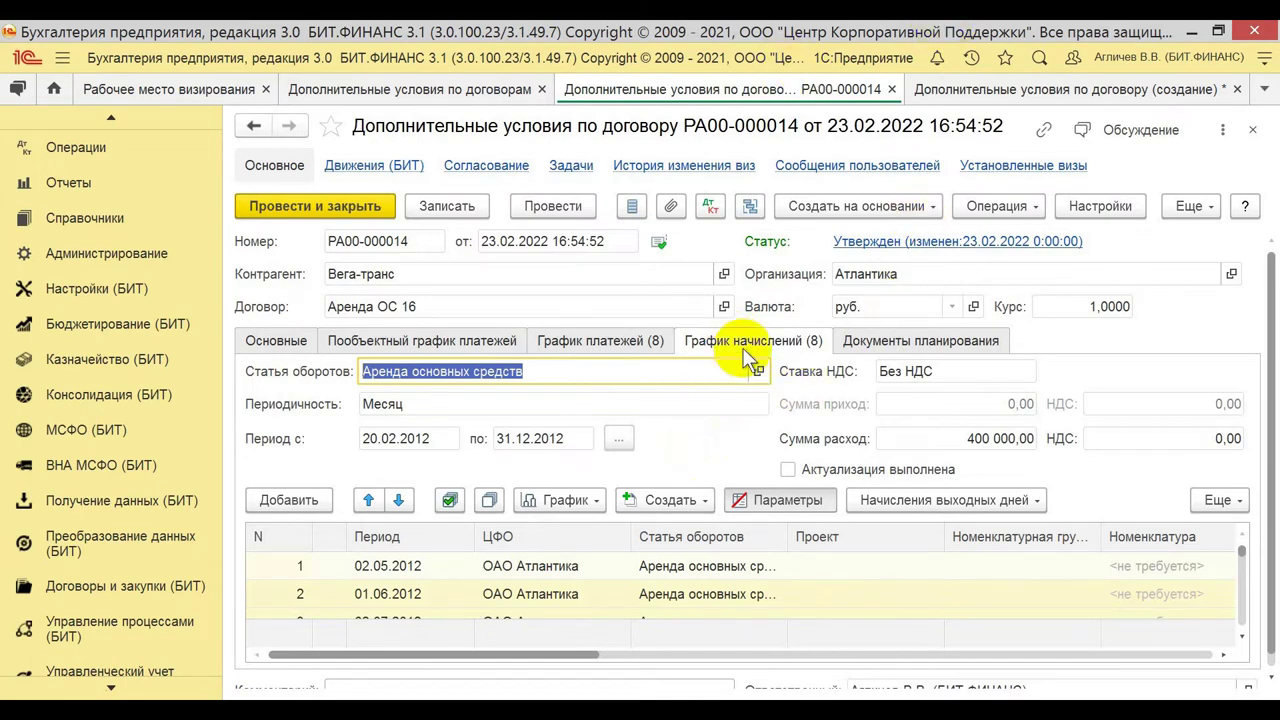
{"action": "left_click", "coordinate": [576, 502]}
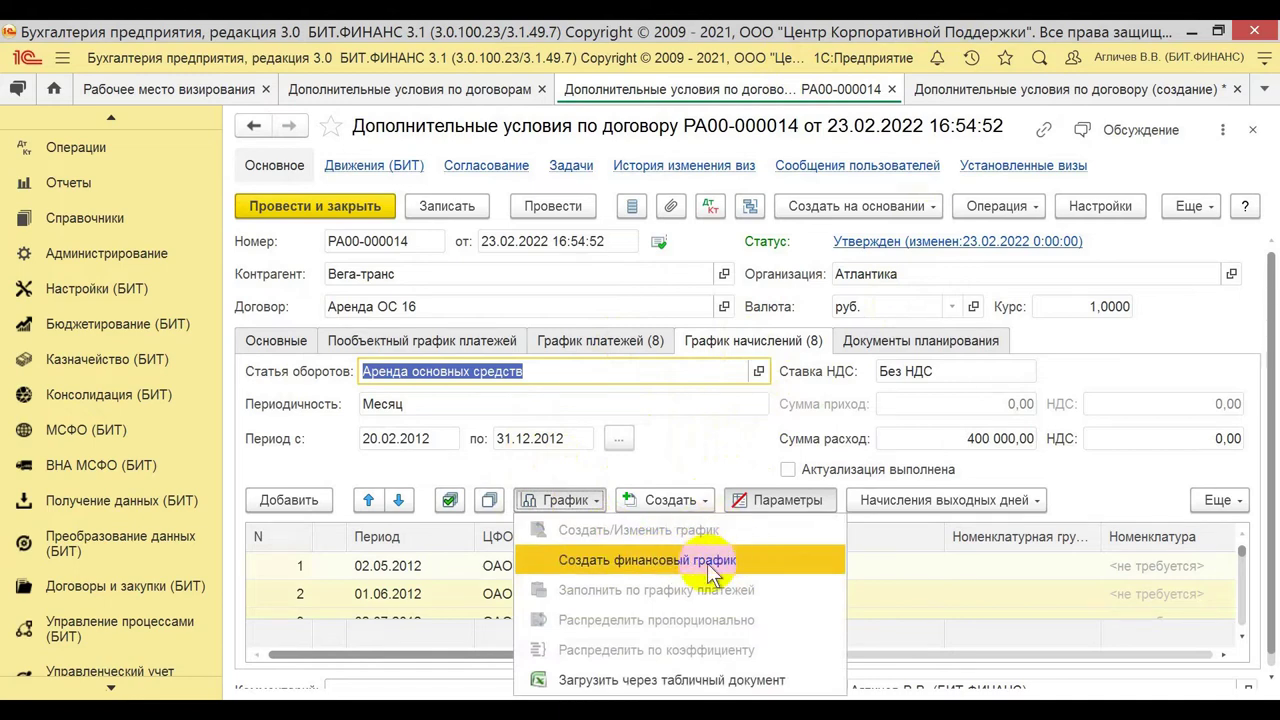
{"action": "left_click", "coordinate": [660, 560]}
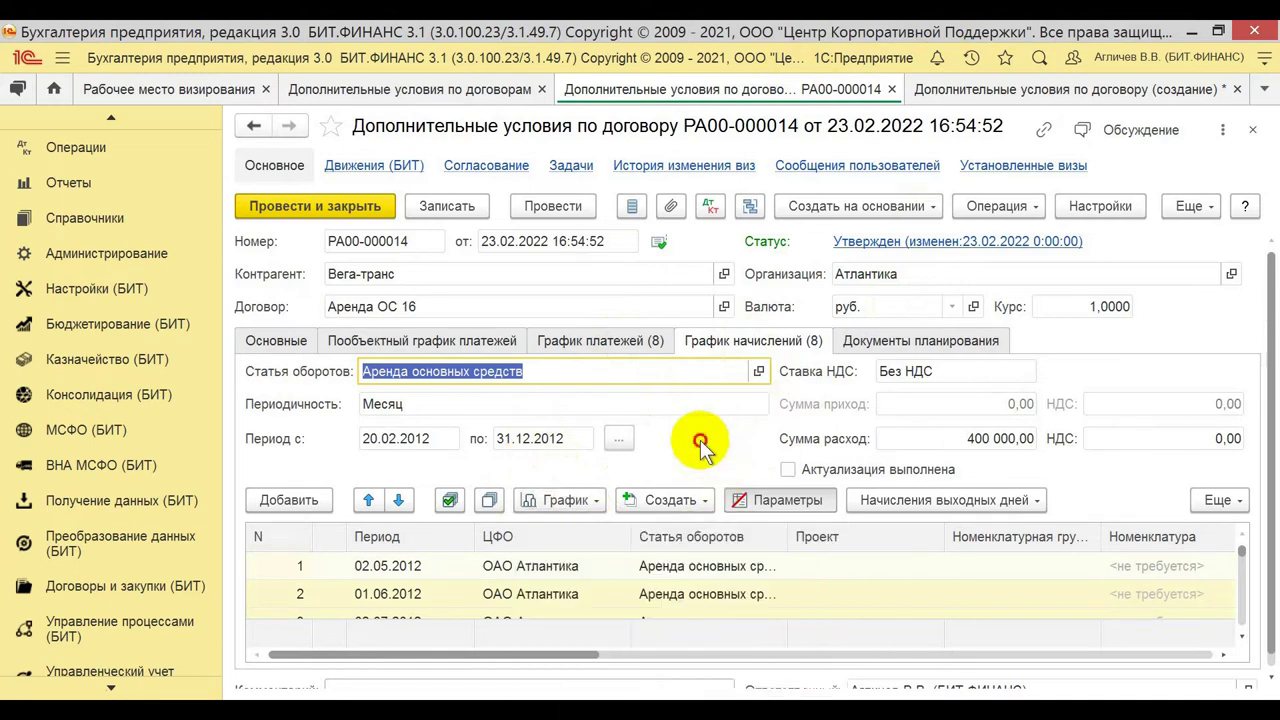
- Fill the new document's accrual schedule from its payment schedule and review the accrual amounts
{"action": "left_click", "coordinate": [980, 89]}
{"action": "left_click", "coordinate": [743, 340]}
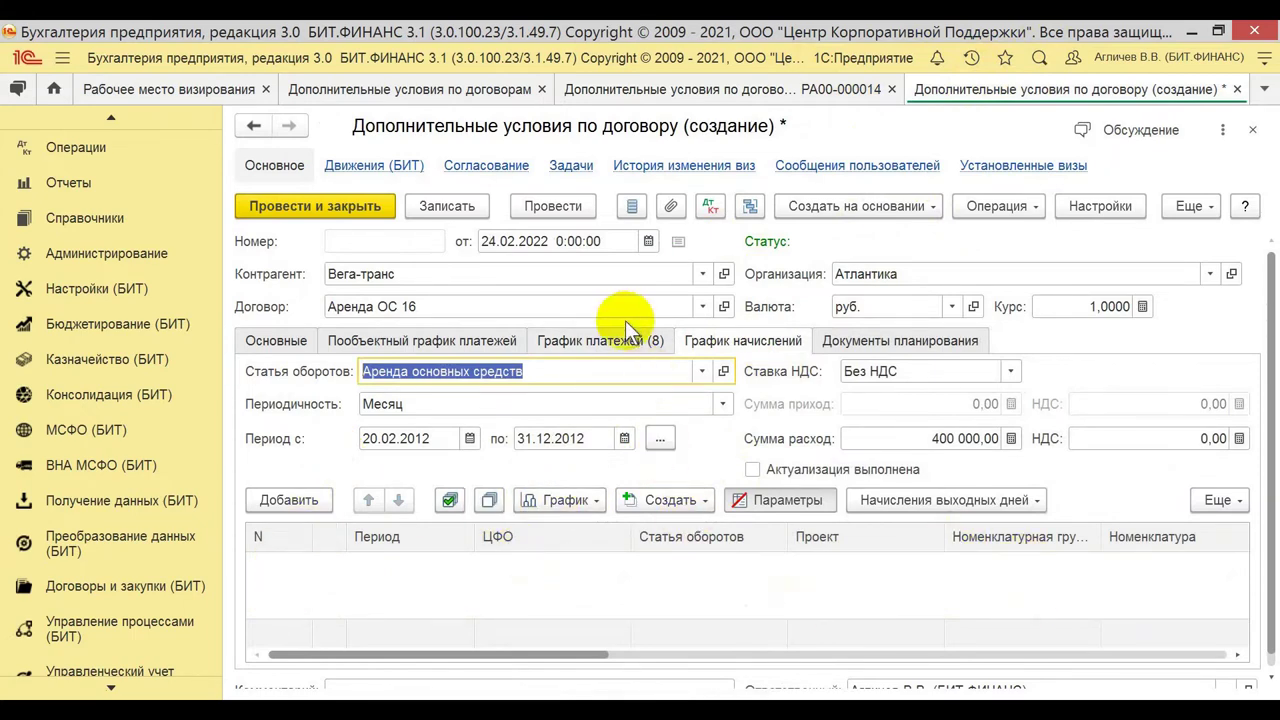
{"action": "left_click", "coordinate": [600, 340]}
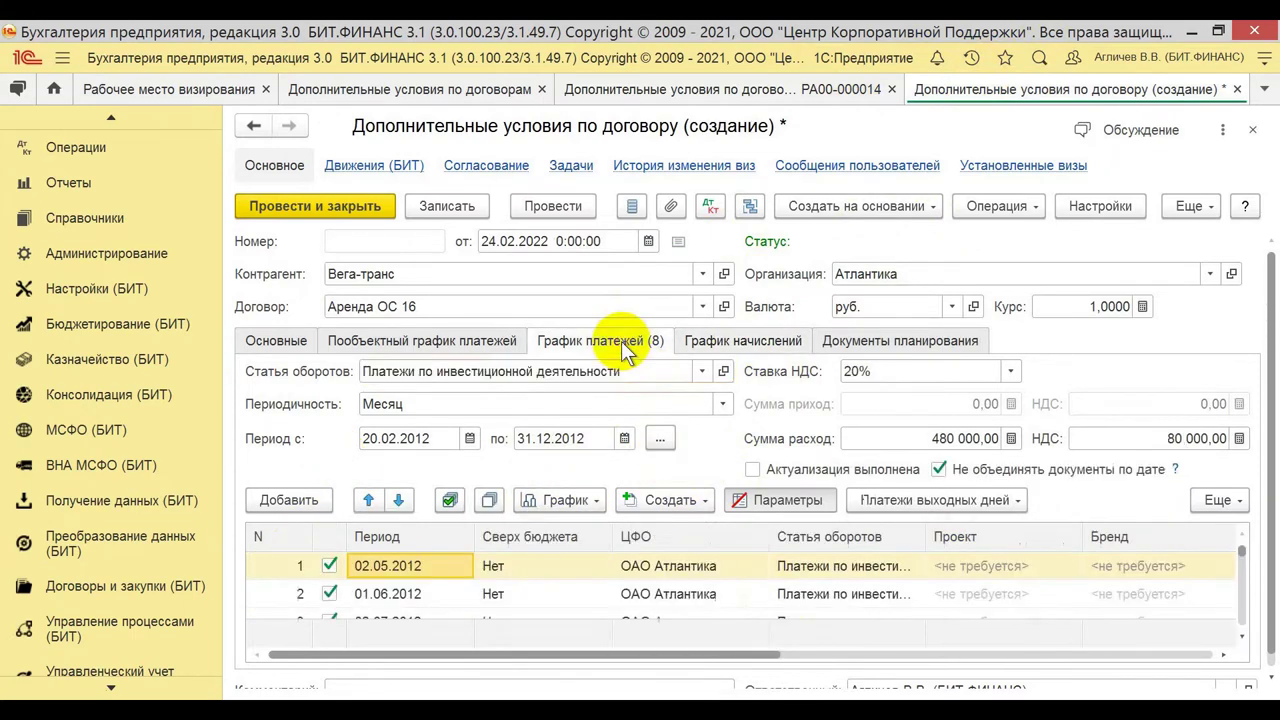
{"action": "left_click", "coordinate": [718, 343]}
{"action": "left_click", "coordinate": [556, 497]}
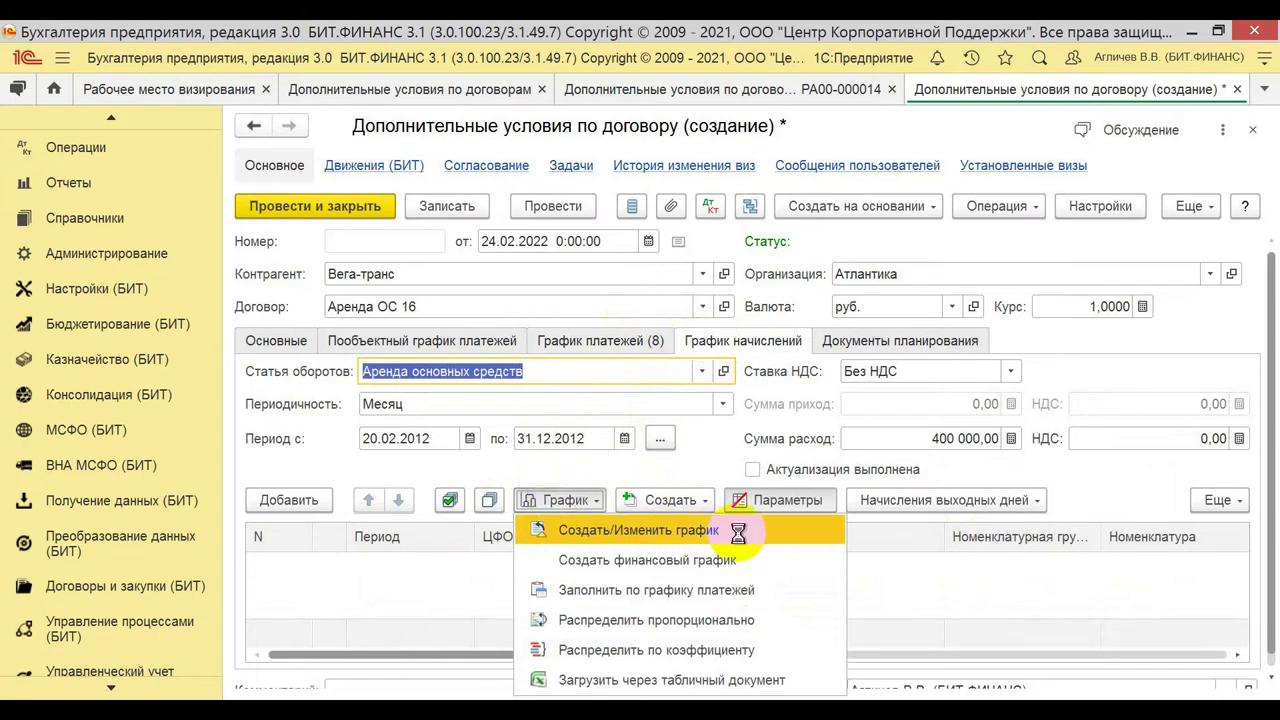
{"action": "left_click", "coordinate": [632, 598]}
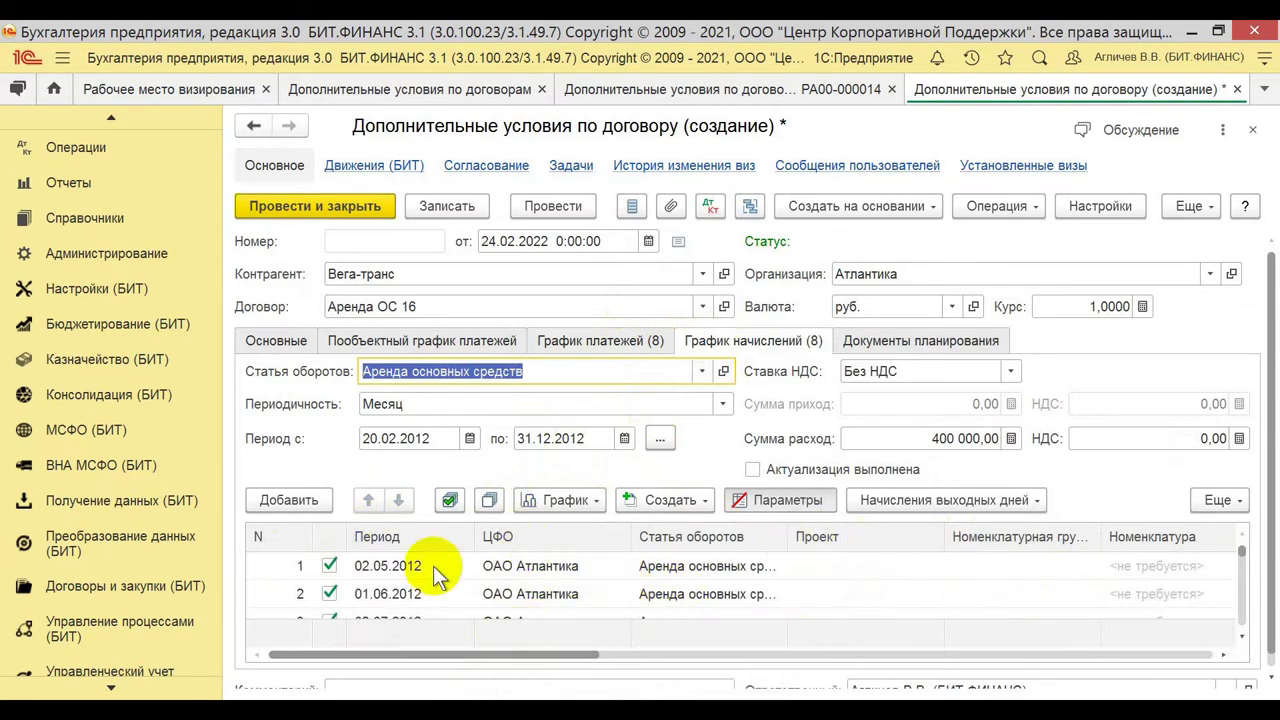
{"action": "scroll", "coordinate": [528, 585], "scroll_direction": "down", "scroll_amount": 2}
{"action": "left_click_drag", "start_coordinate": [574, 656], "coordinate": [1070, 655]}
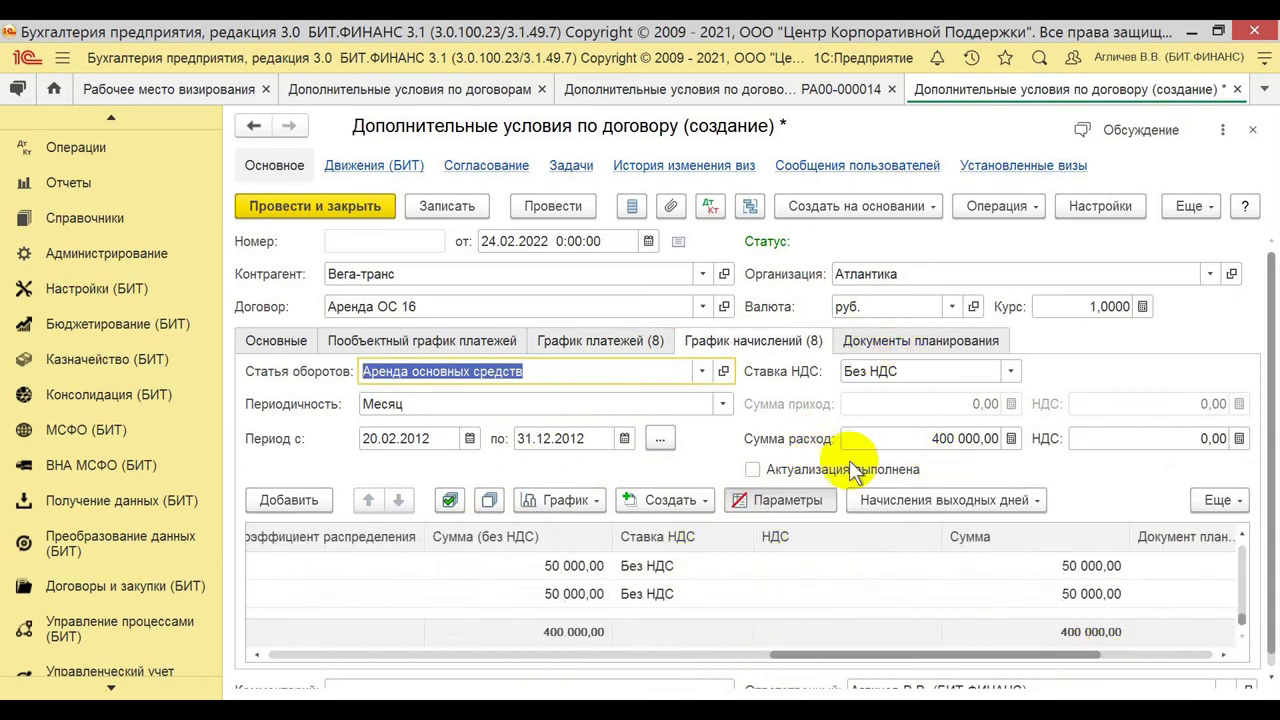
- Set the accrual schedule's VAT rate to 20% and refill the schedule from the payment schedule
{"action": "left_click", "coordinate": [1012, 371]}
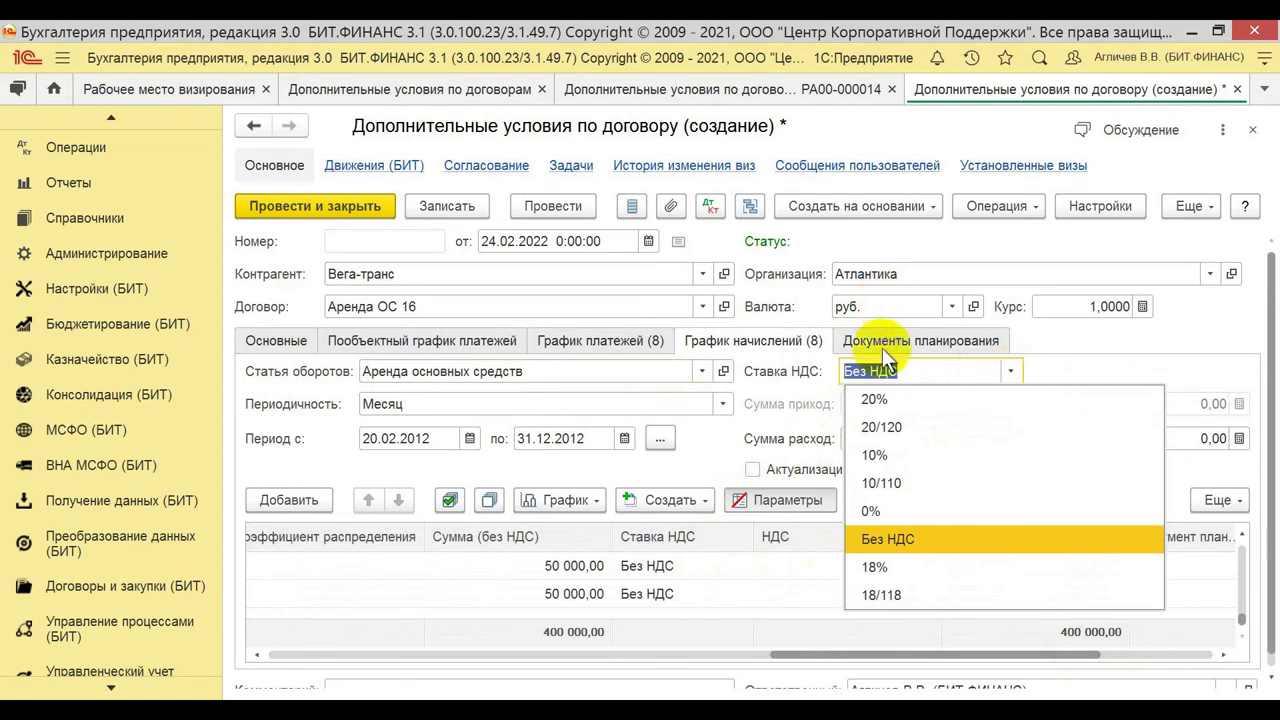
{"action": "left_click", "coordinate": [917, 398]}
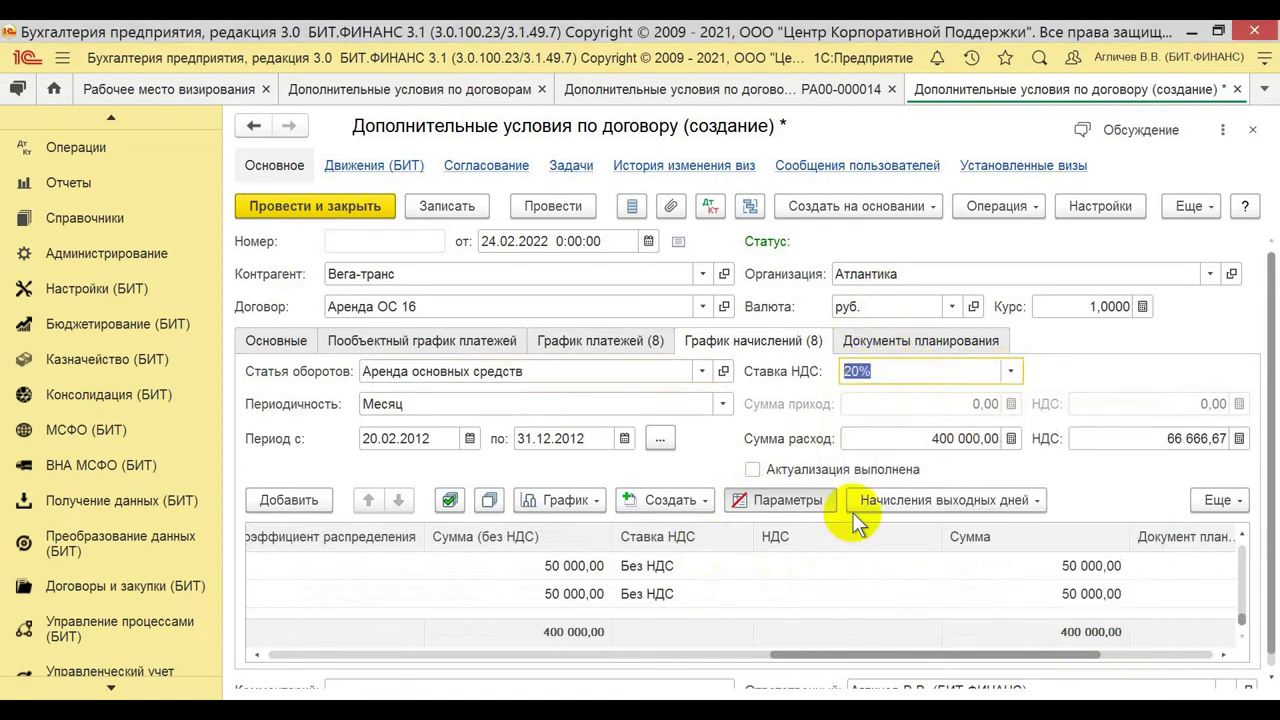
{"action": "left_click", "coordinate": [566, 500]}
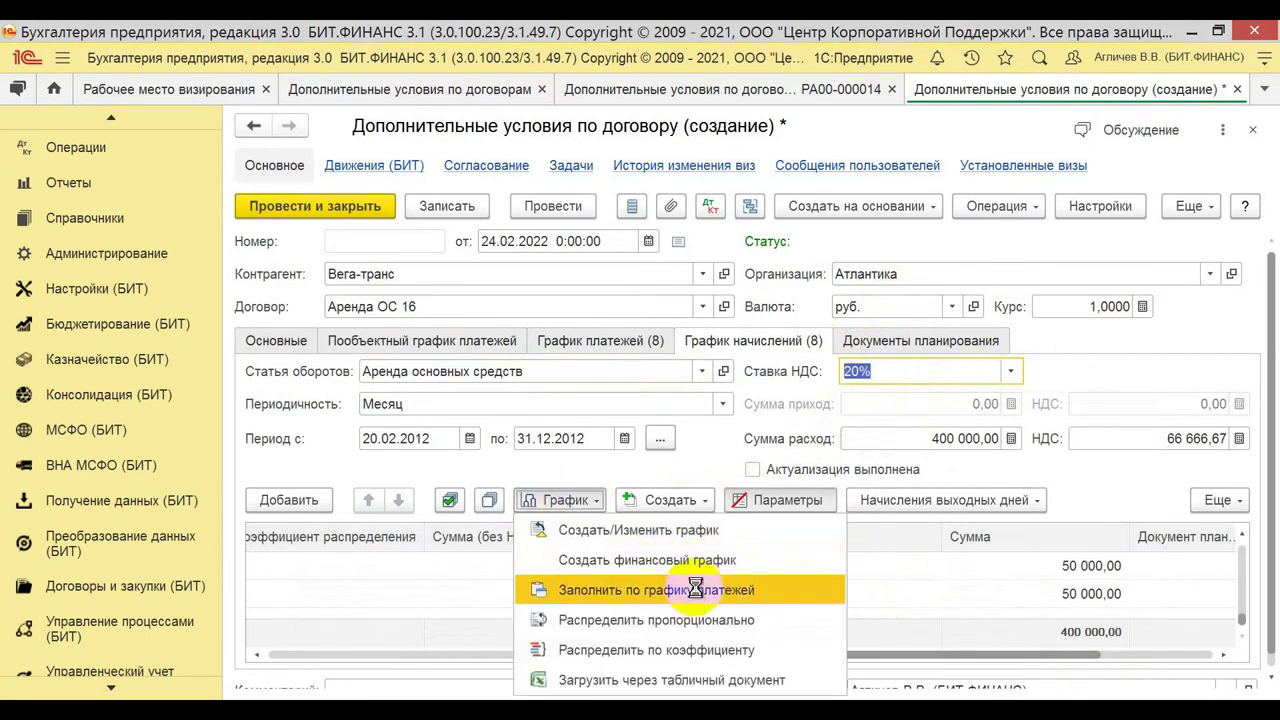
{"action": "left_click", "coordinate": [745, 589]}
{"action": "left_click_drag", "start_coordinate": [912, 652], "coordinate": [346, 654]}
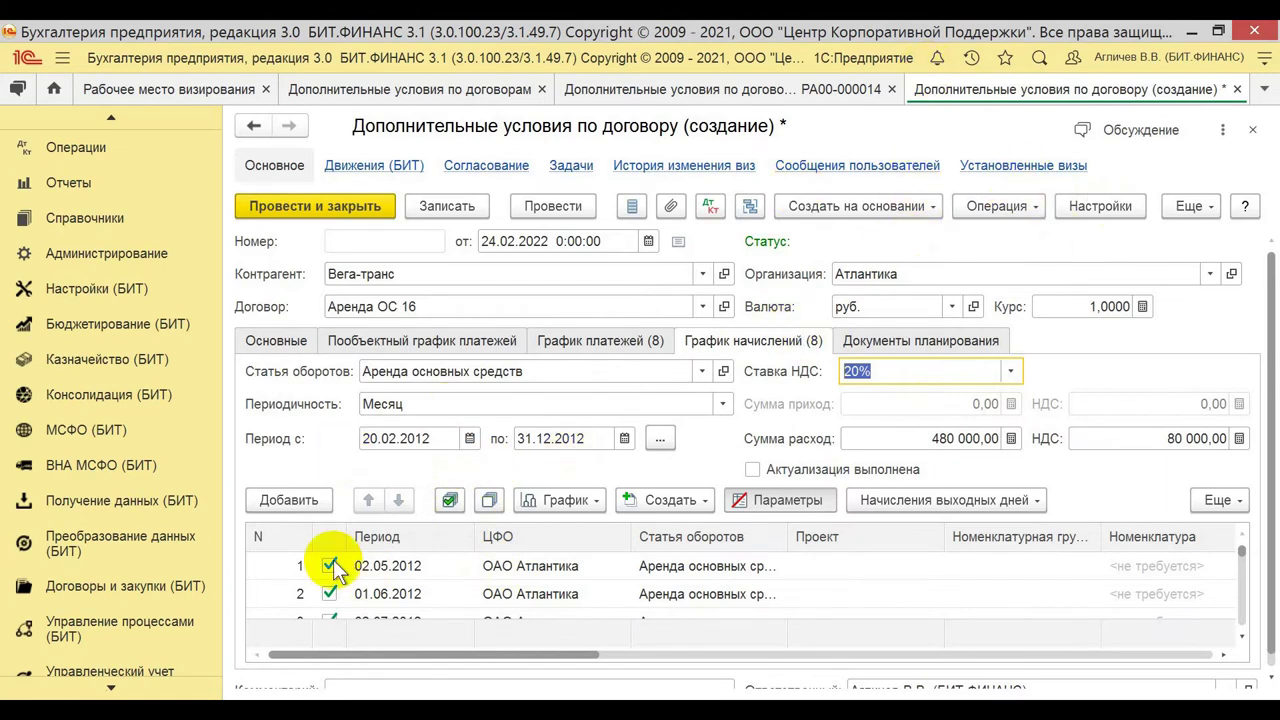
- Check the accrual schedule's planning document option, and hide the parameters above the approved document's accrual schedule
{"action": "left_click", "coordinate": [684, 505]}
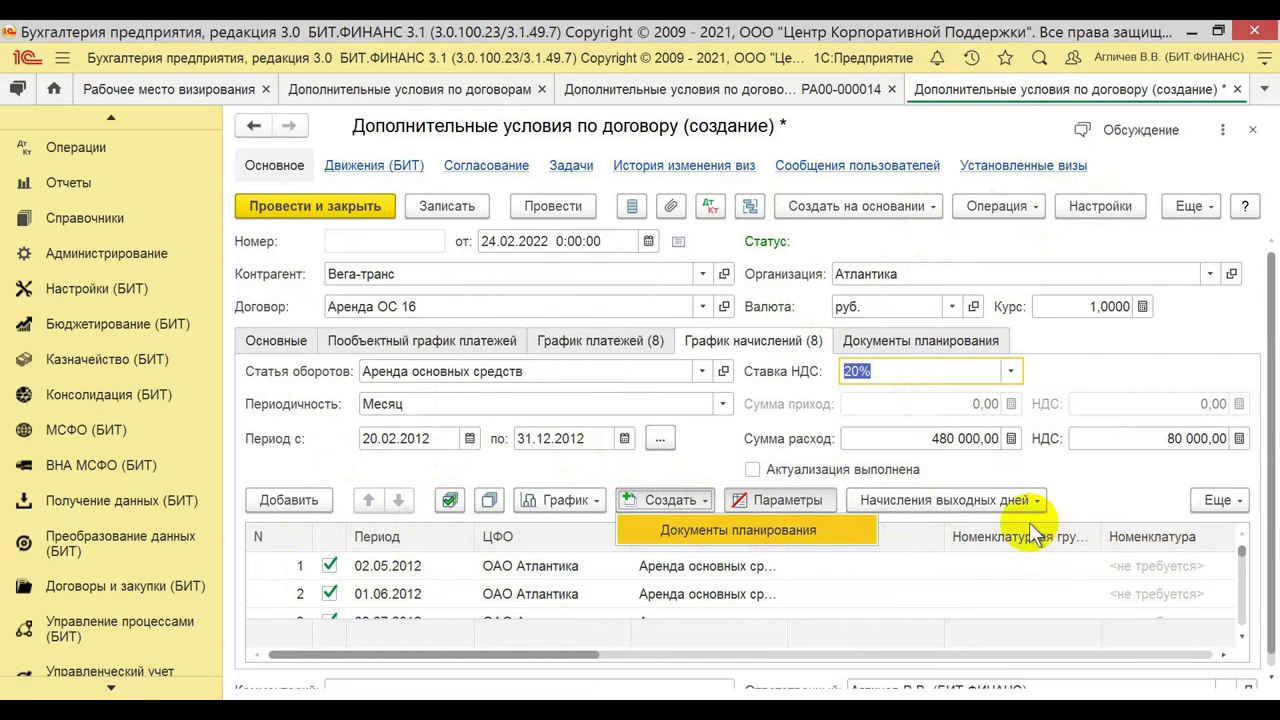
{"action": "key", "text": "ctrl+shift+Tab"}
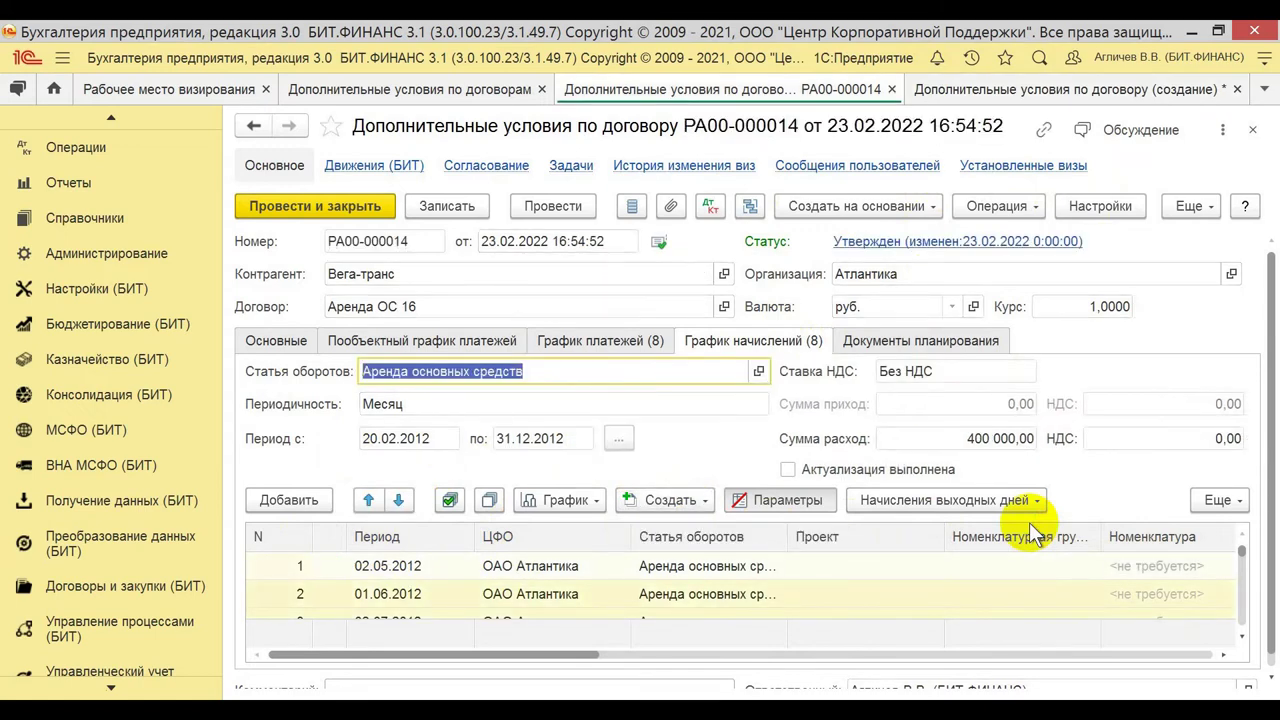
{"action": "left_click", "coordinate": [762, 497]}
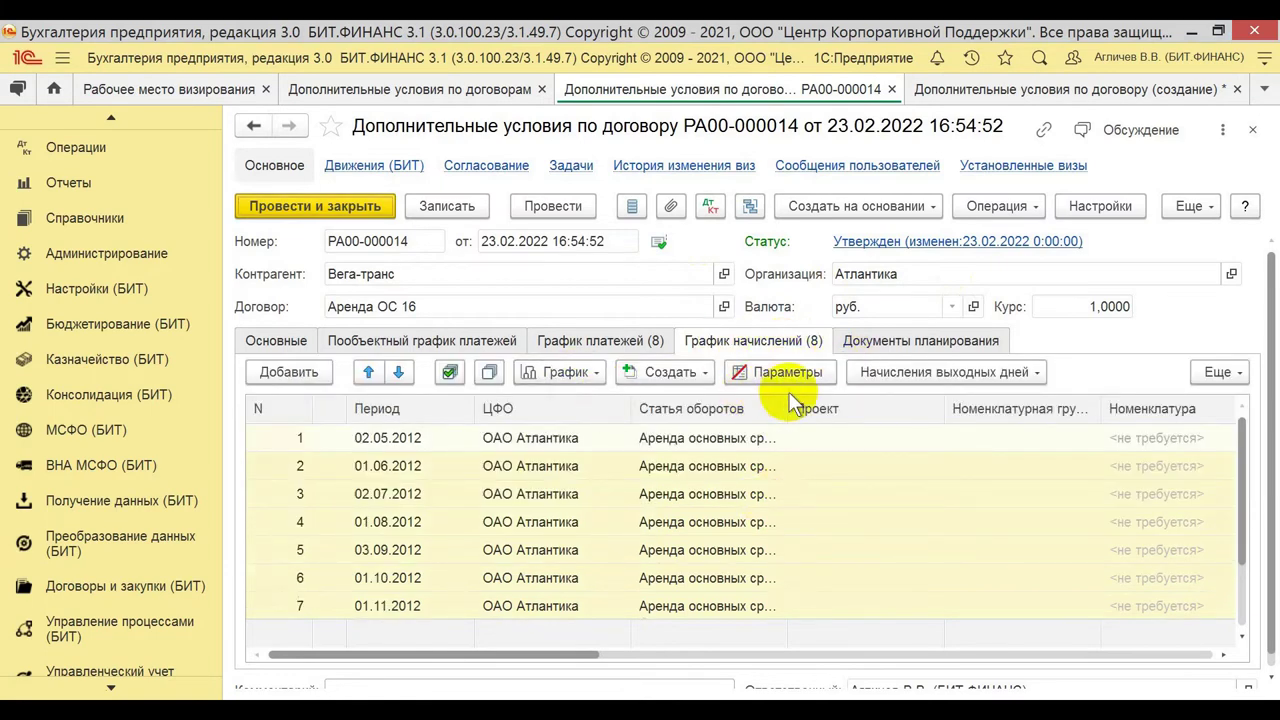
- Examine the approved document's accrual rows across their analytics, amount without VAT and VAT rate columns
{"action": "left_click_drag", "start_coordinate": [513, 654], "coordinate": [443, 625]}
{"action": "left_click", "coordinate": [552, 440]}
{"action": "key", "text": "Tab"}
{"action": "key", "text": "Tab"}
{"action": "key", "text": "Tab"}
{"action": "key", "text": "Tab"}
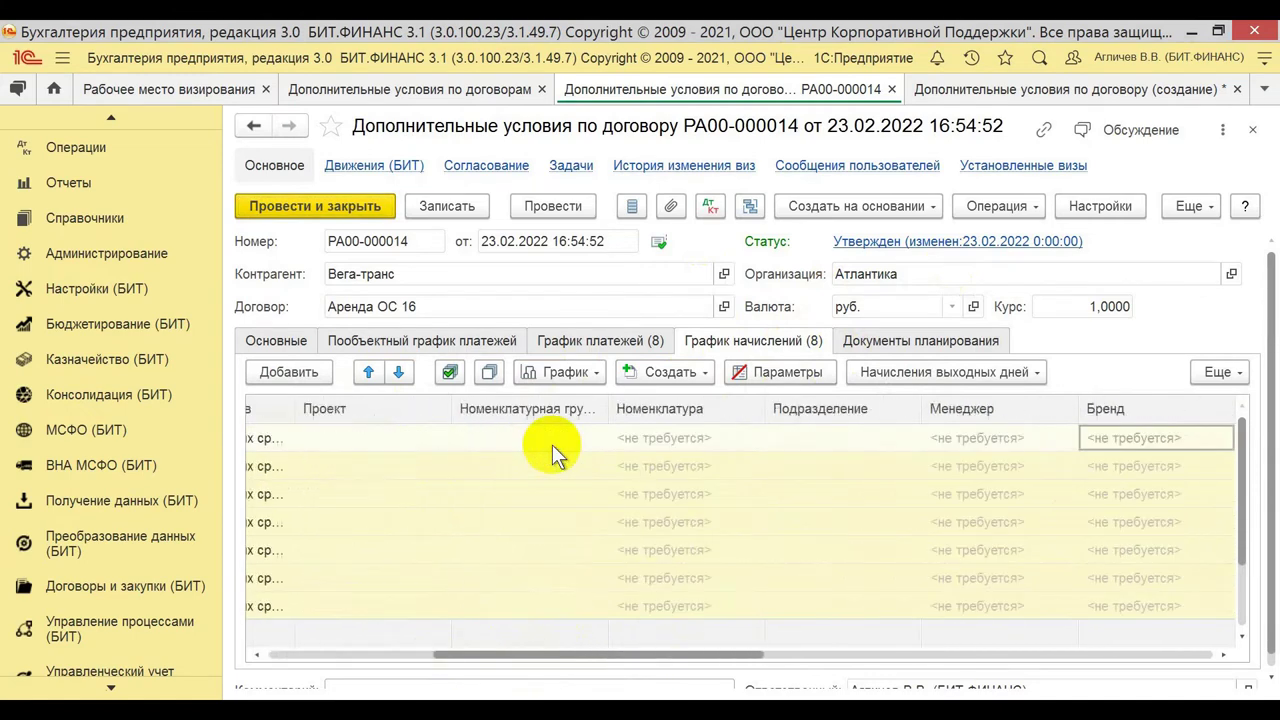
{"action": "key", "text": "Tab"}
{"action": "key", "text": "Tab"}
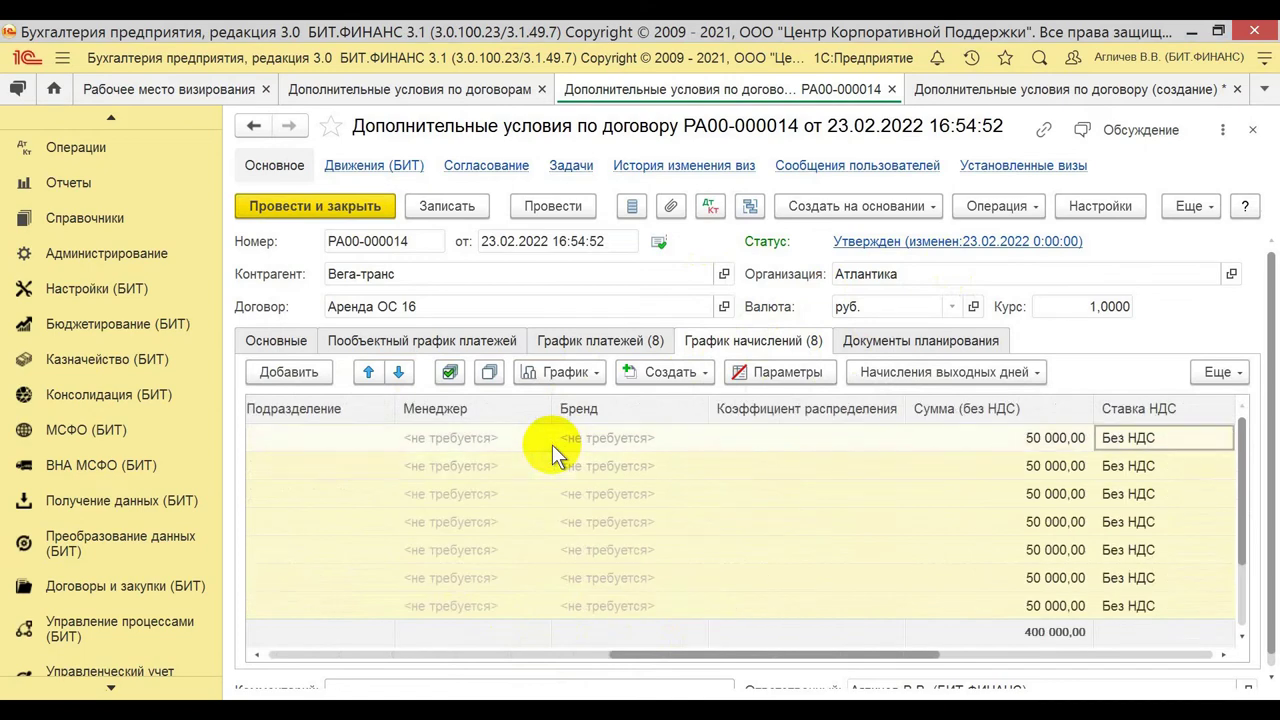
{"action": "key", "text": "Tab"}
{"action": "left_click", "coordinate": [847, 440]}
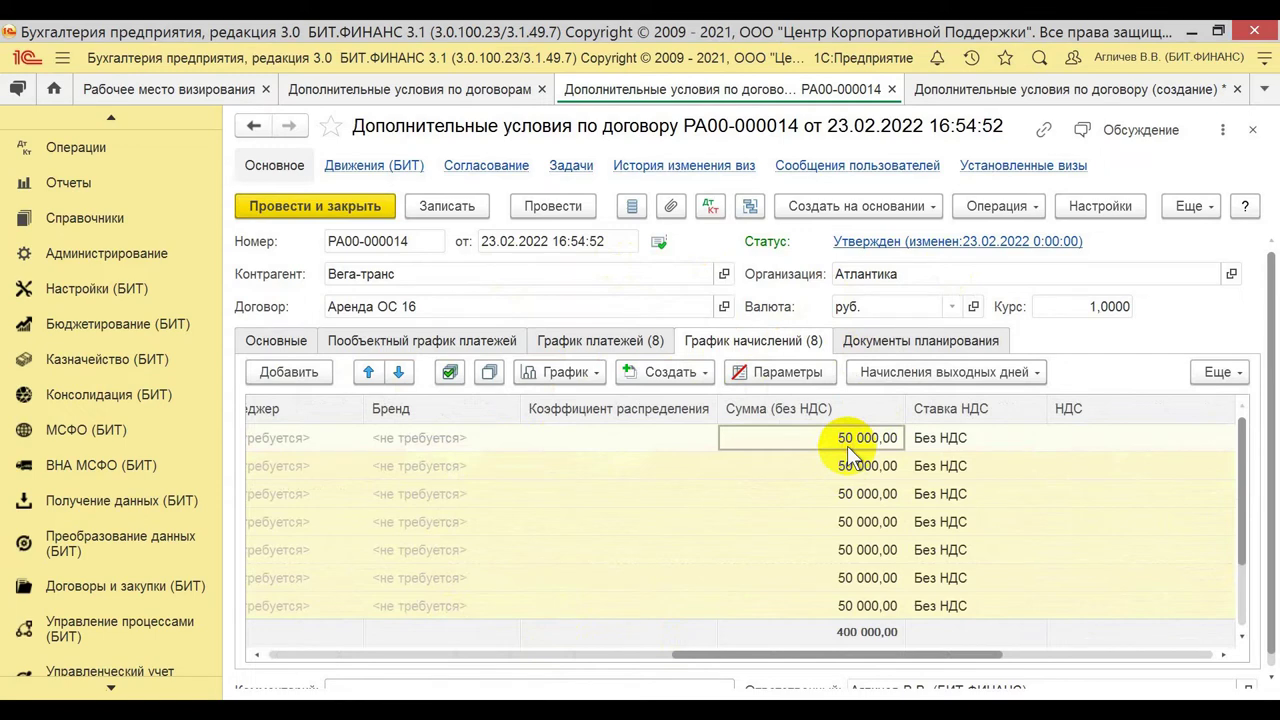
{"action": "left_click", "coordinate": [773, 372]}
{"action": "left_click", "coordinate": [788, 500]}
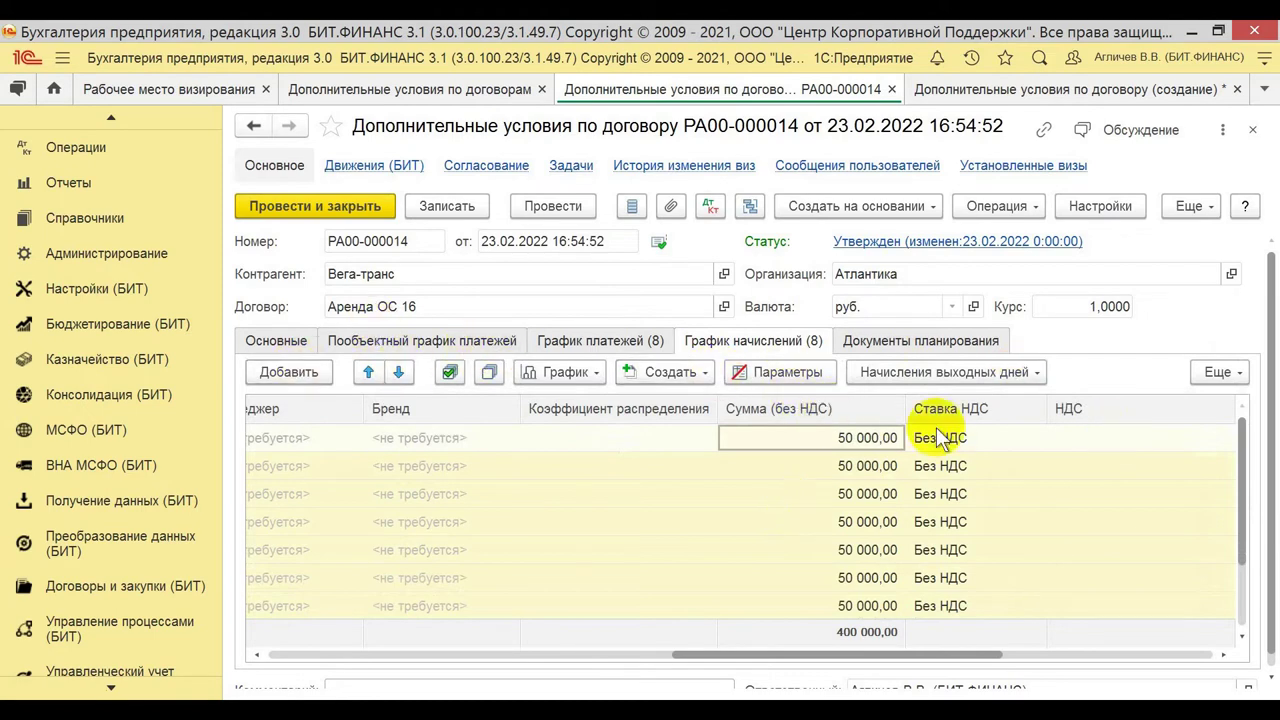
- Open the planning document linked to the first row of the approved document's accrual schedule
{"action": "left_click", "coordinate": [874, 657]}
{"action": "left_click_drag", "start_coordinate": [874, 657], "coordinate": [1177, 652]}
{"action": "left_click_drag", "start_coordinate": [908, 409], "coordinate": [1135, 409]}
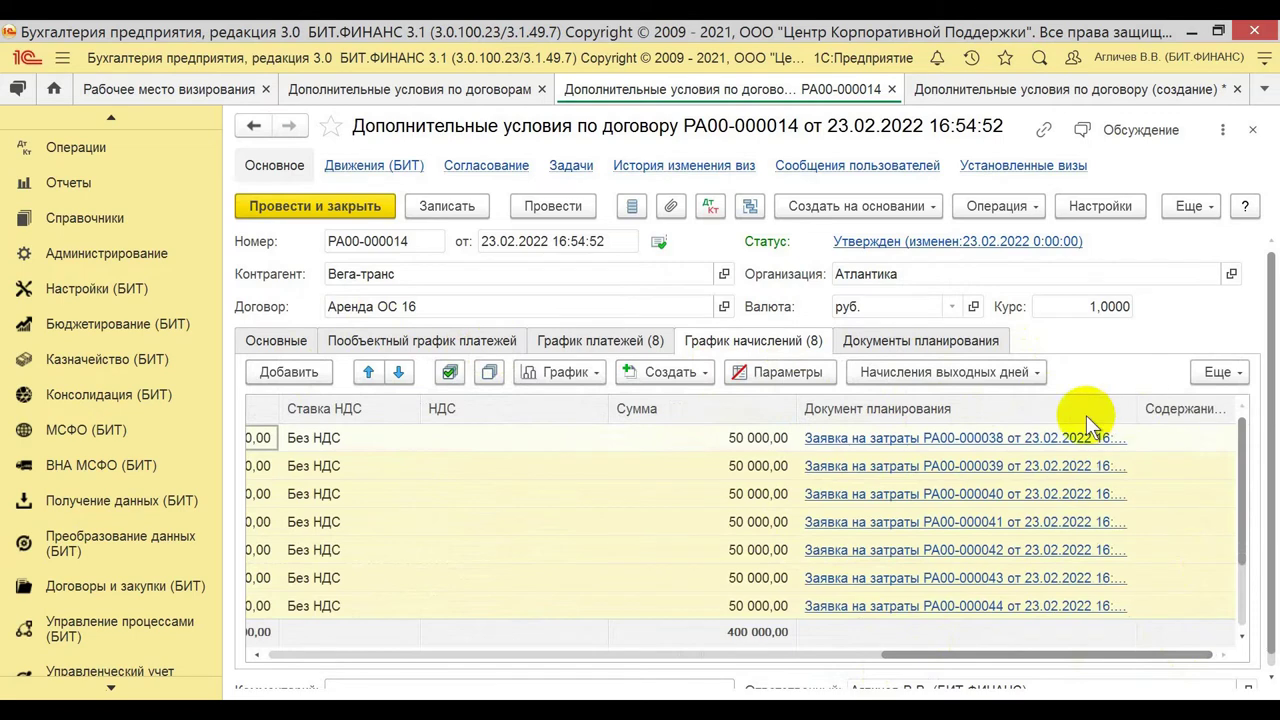
{"action": "left_click", "coordinate": [903, 437]}
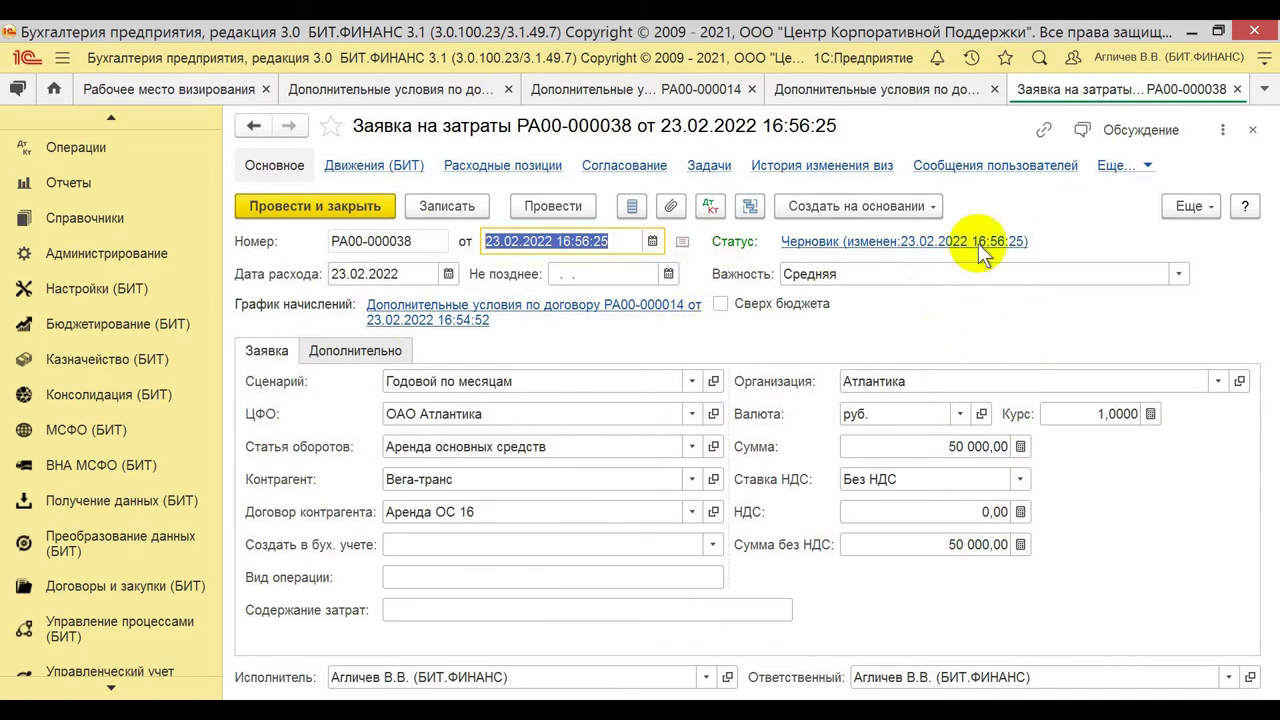
- Try to set the expense request's amount to 23 424,00, and close the request without saving it
{"action": "left_click", "coordinate": [958, 447]}
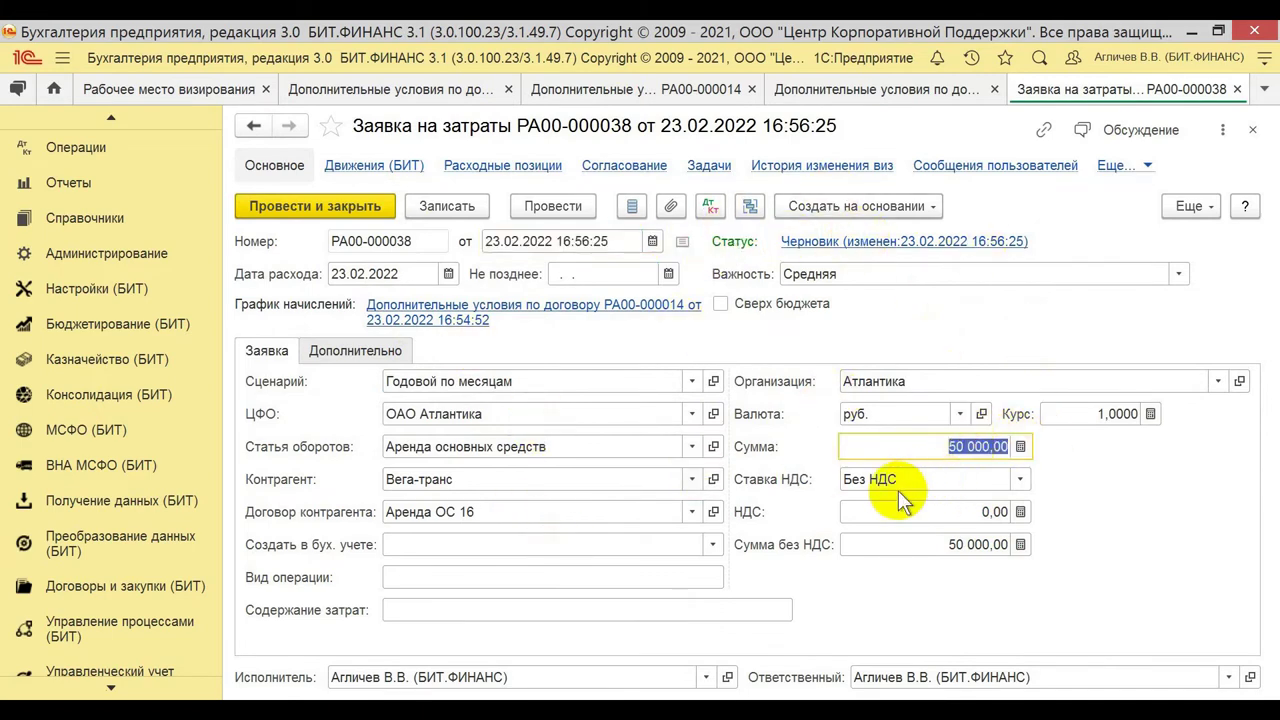
{"action": "type", "text": "23424"}
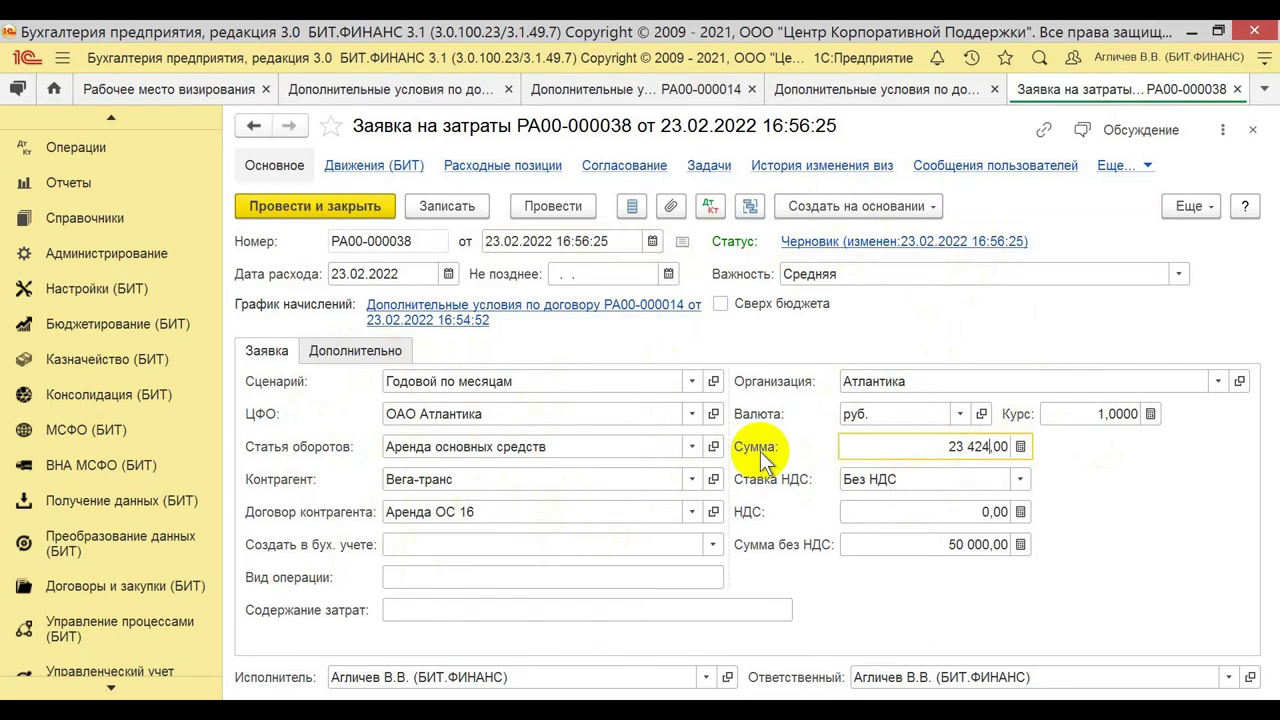
{"action": "key", "text": "ctrl+z"}
{"action": "key", "text": "Escape"}
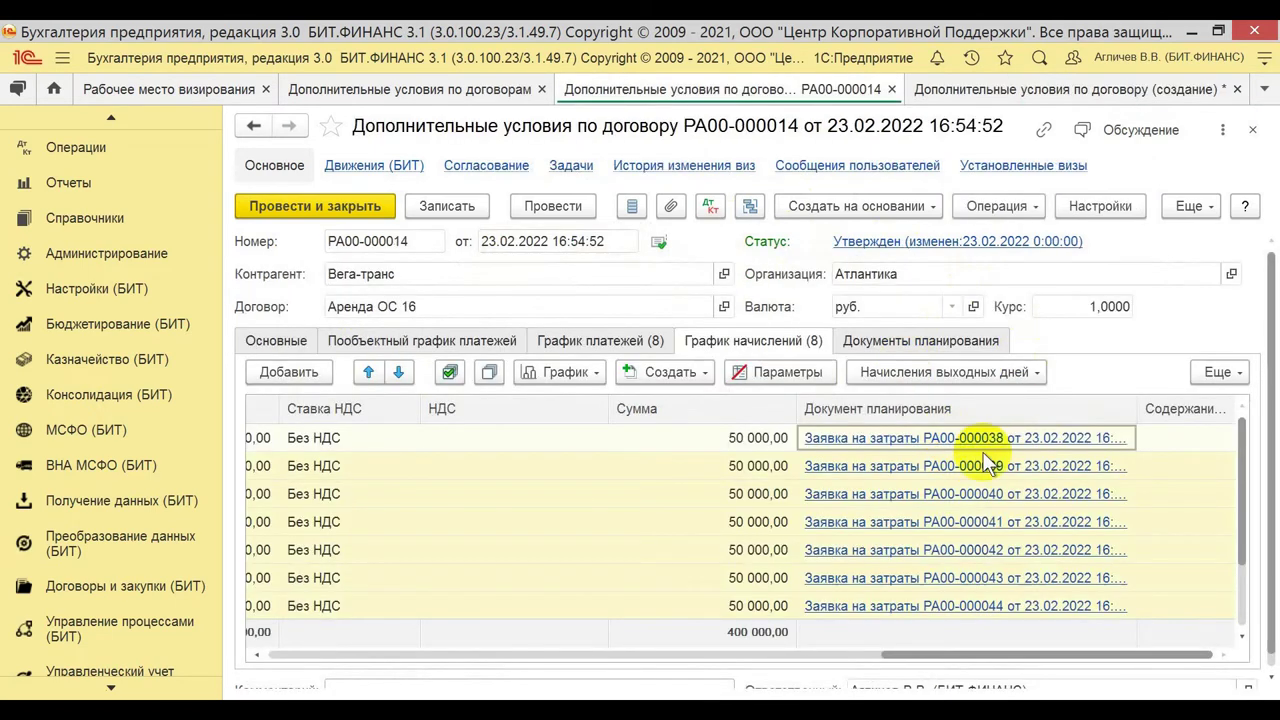
- Examine the approved document's planning documents, going through the whole group of cash expenditure requests (Заявка на расходование ДС)
{"action": "left_click", "coordinate": [935, 340]}
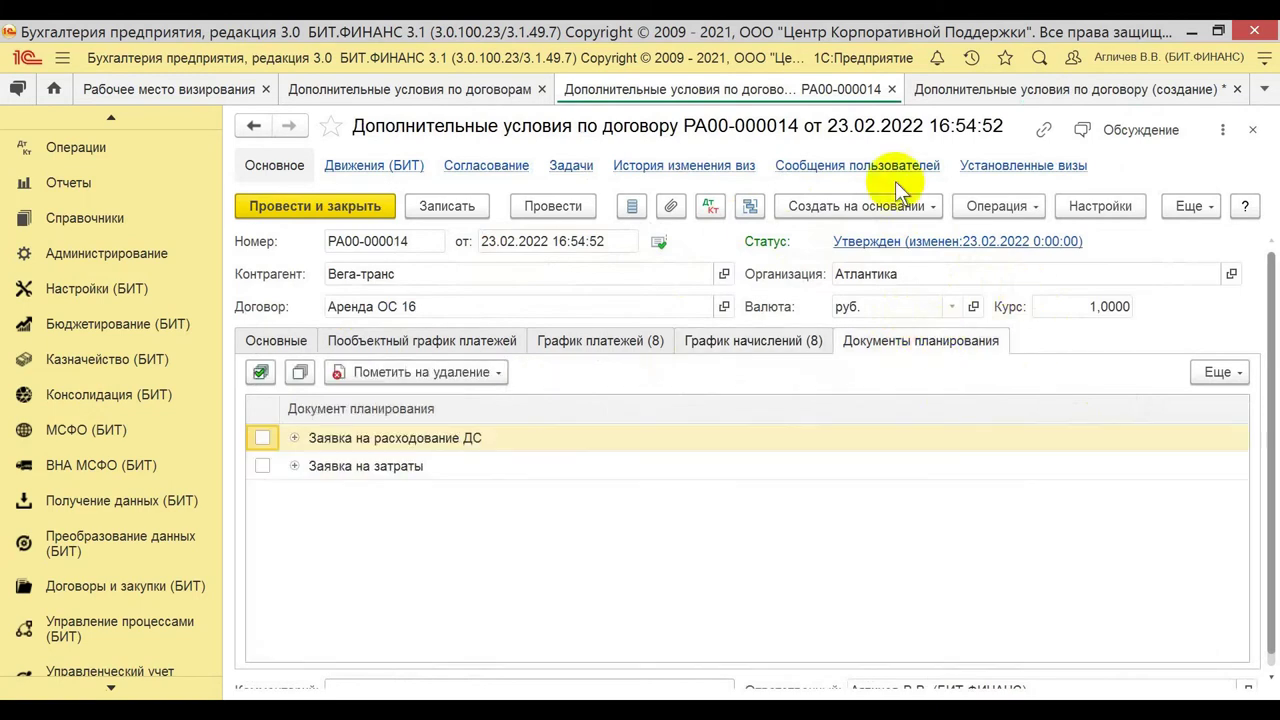
{"action": "left_click", "coordinate": [290, 438]}
{"action": "left_click", "coordinate": [294, 439]}
{"action": "left_click", "coordinate": [294, 439]}
{"action": "left_click", "coordinate": [450, 468]}
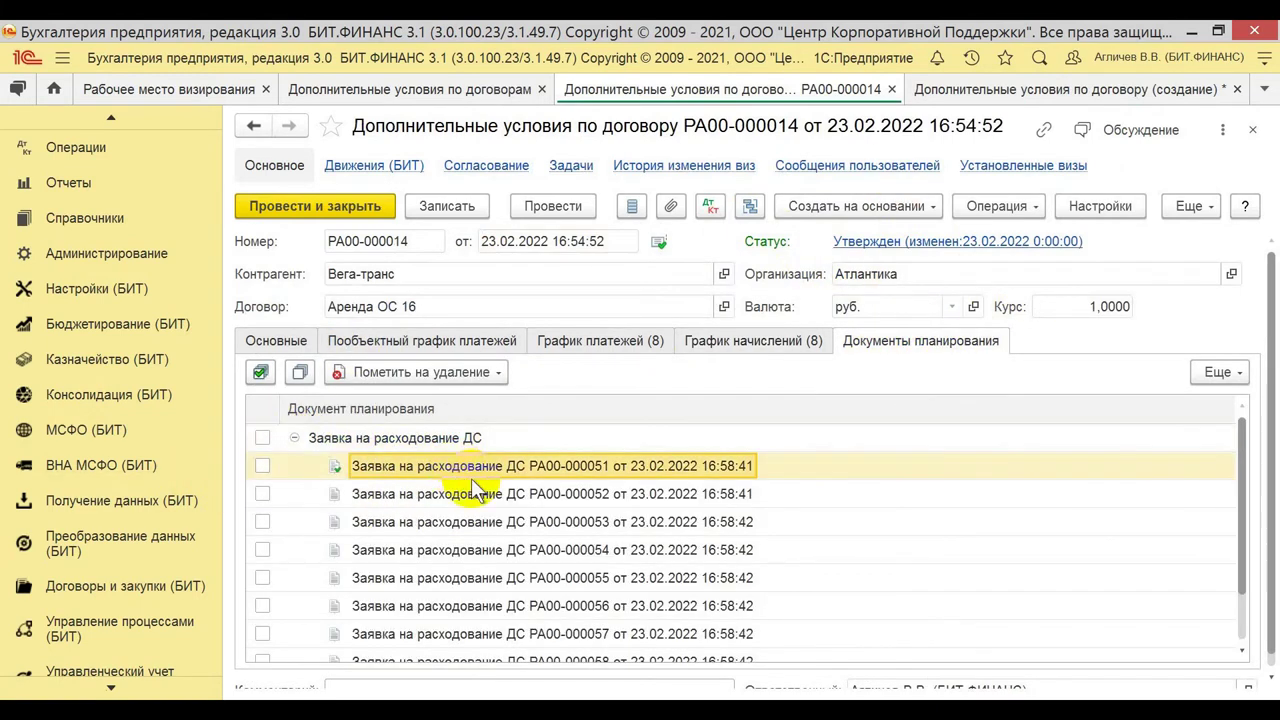
{"action": "key", "text": "Down"}
{"action": "key", "text": "Up"}
{"action": "key", "text": "Down"}
{"action": "key", "text": "Down"}
{"action": "key", "text": "Down"}
{"action": "key", "text": "Down"}
{"action": "key", "text": "Down"}
{"action": "key", "text": "Down"}
{"action": "key", "text": "Down"}
{"action": "key", "text": "Down"}
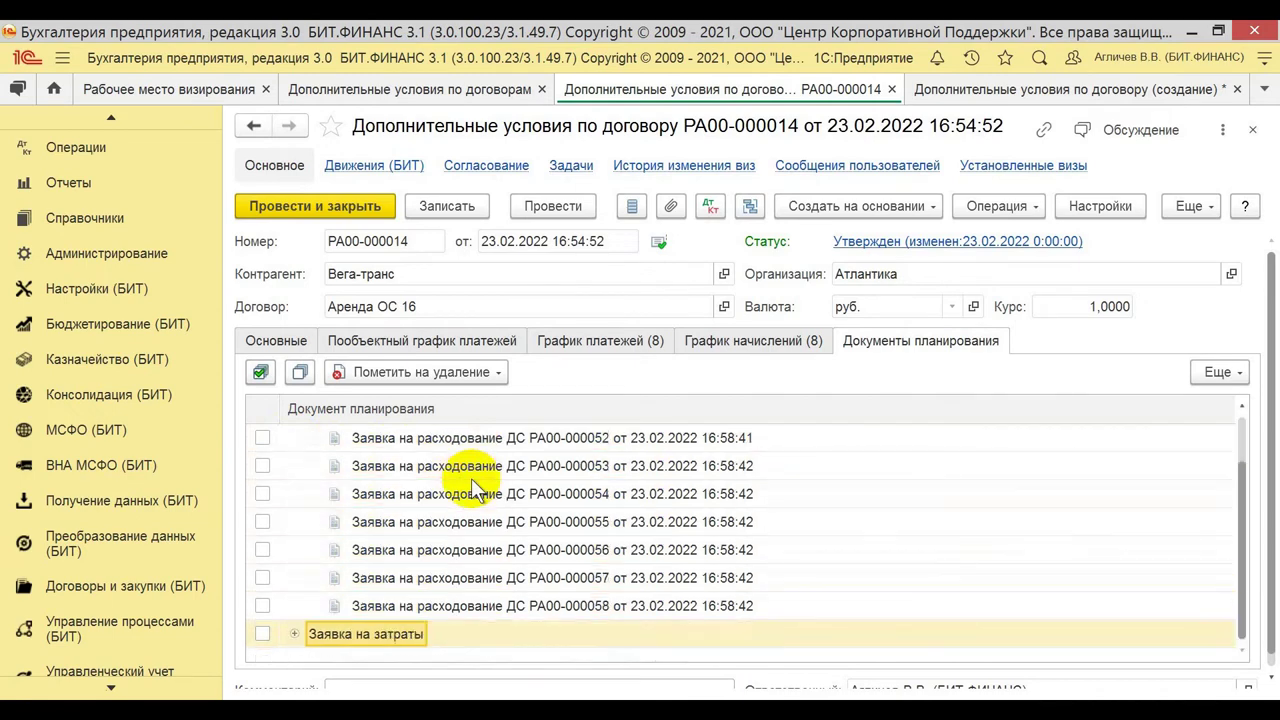
- Select the whole cash expenditure request group and the second to fourth expense requests (Заявка на затраты) among the planning documents
{"action": "left_click", "coordinate": [294, 634]}
{"action": "scroll", "coordinate": [528, 515], "scroll_direction": "up", "scroll_amount": 5}
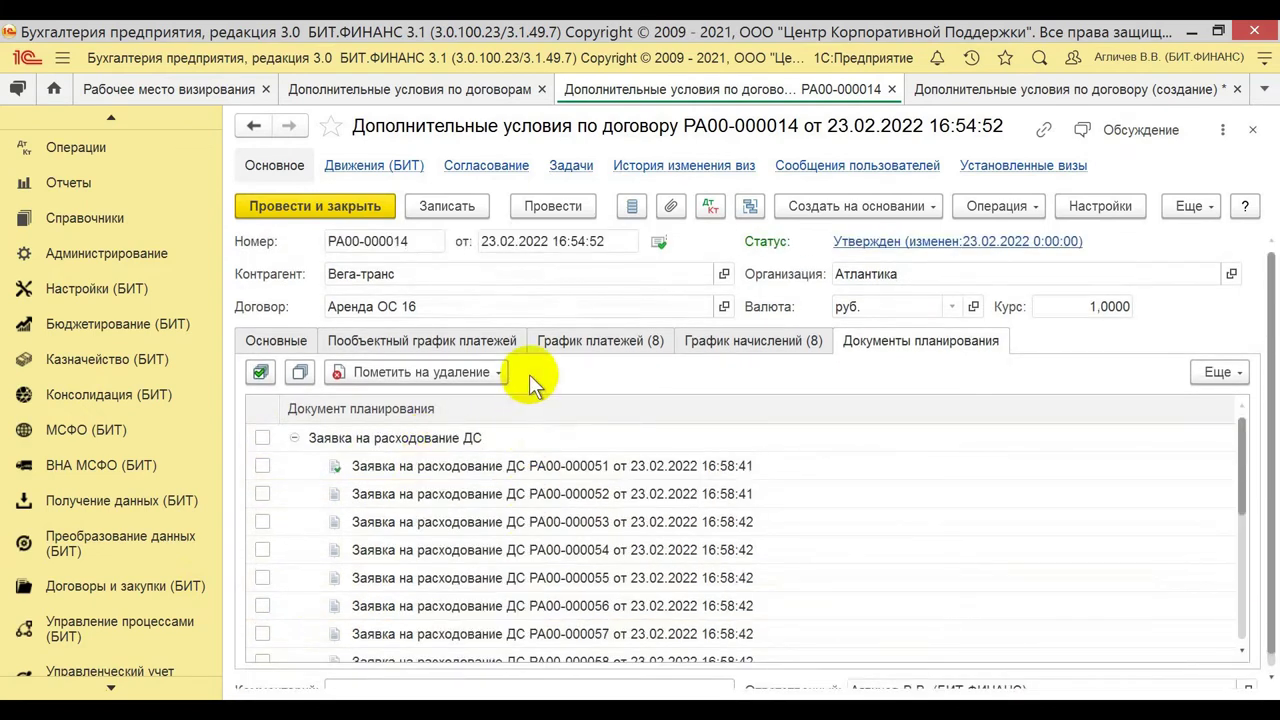
{"action": "left_click", "coordinate": [262, 437]}
{"action": "left_click", "coordinate": [294, 437]}
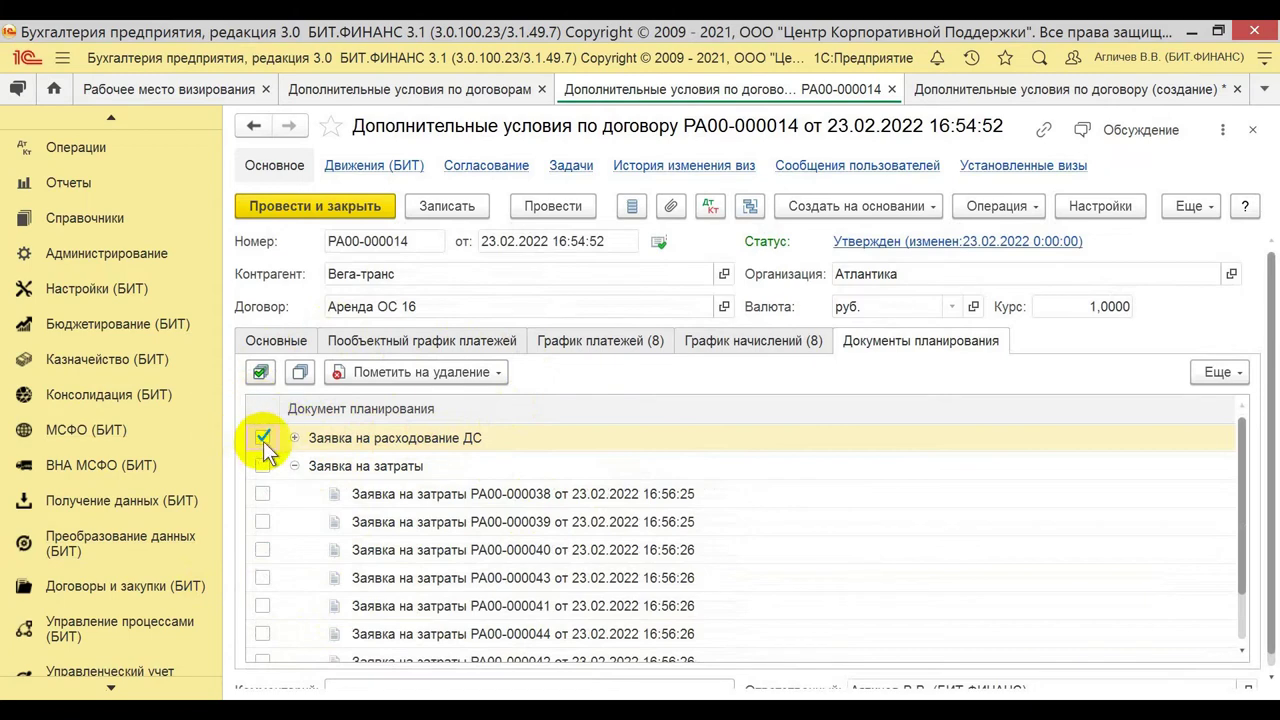
{"action": "left_click", "coordinate": [453, 371]}
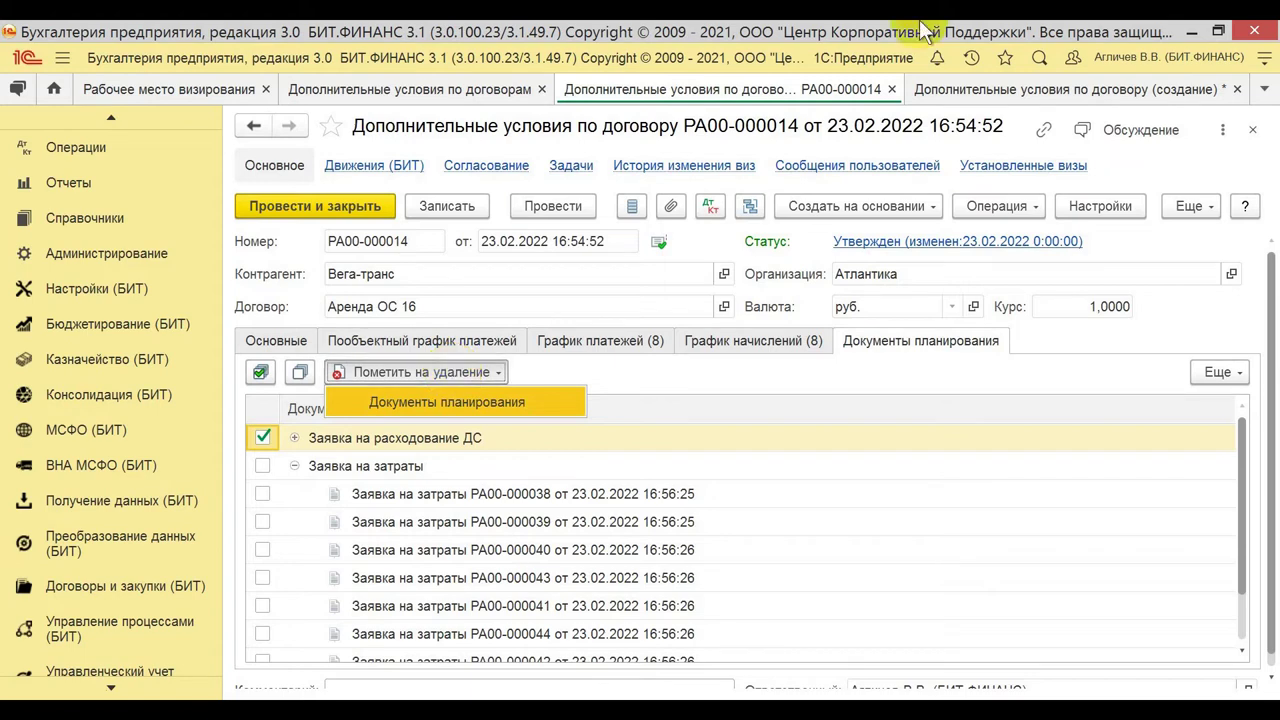
{"action": "left_click", "coordinate": [263, 521]}
{"action": "left_click", "coordinate": [262, 549]}
{"action": "left_click", "coordinate": [262, 577]}
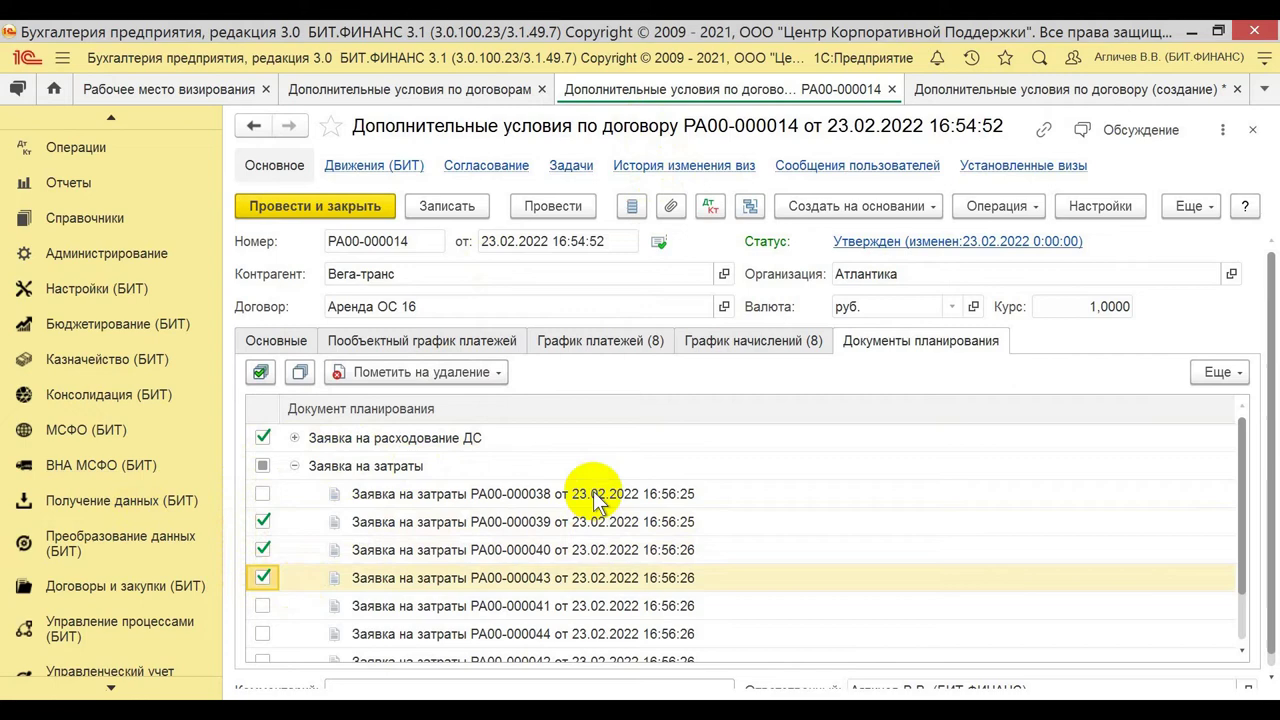
- Check the amounts and planning document columns in the new document's accrual and payment schedules
{"action": "key", "text": "ctrl+Tab"}
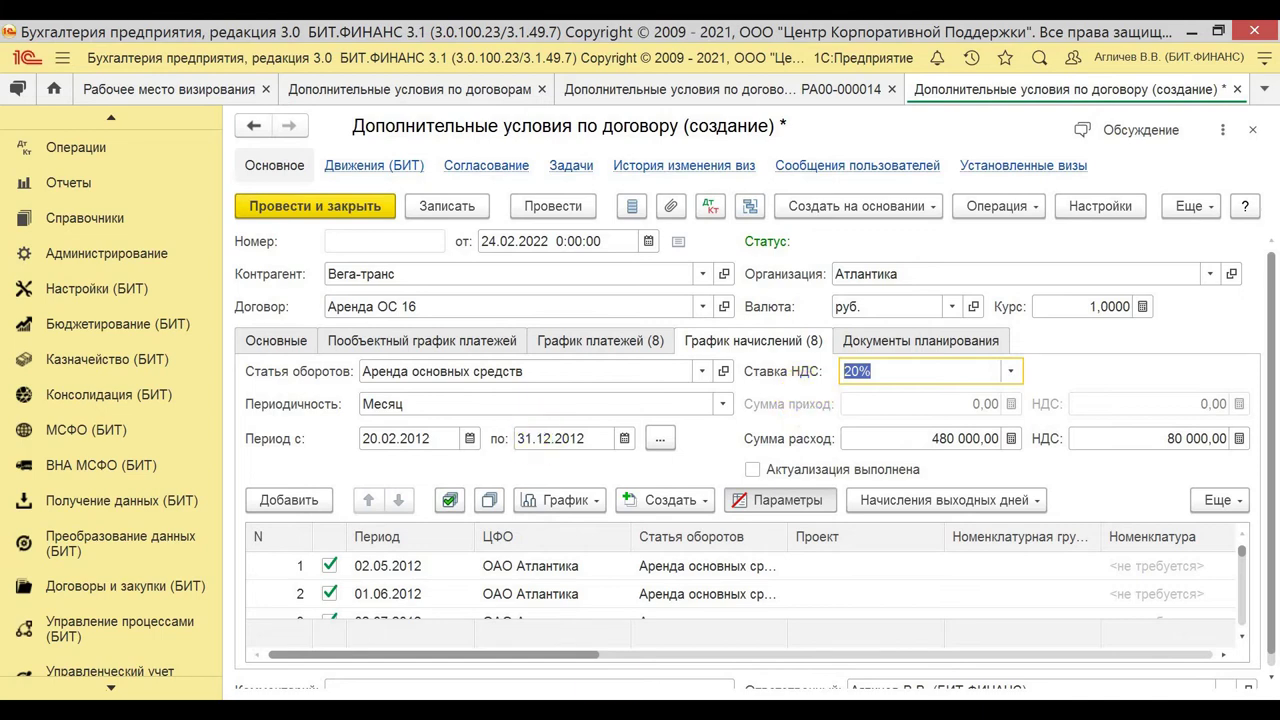
{"action": "left_click_drag", "start_coordinate": [592, 656], "coordinate": [1255, 655]}
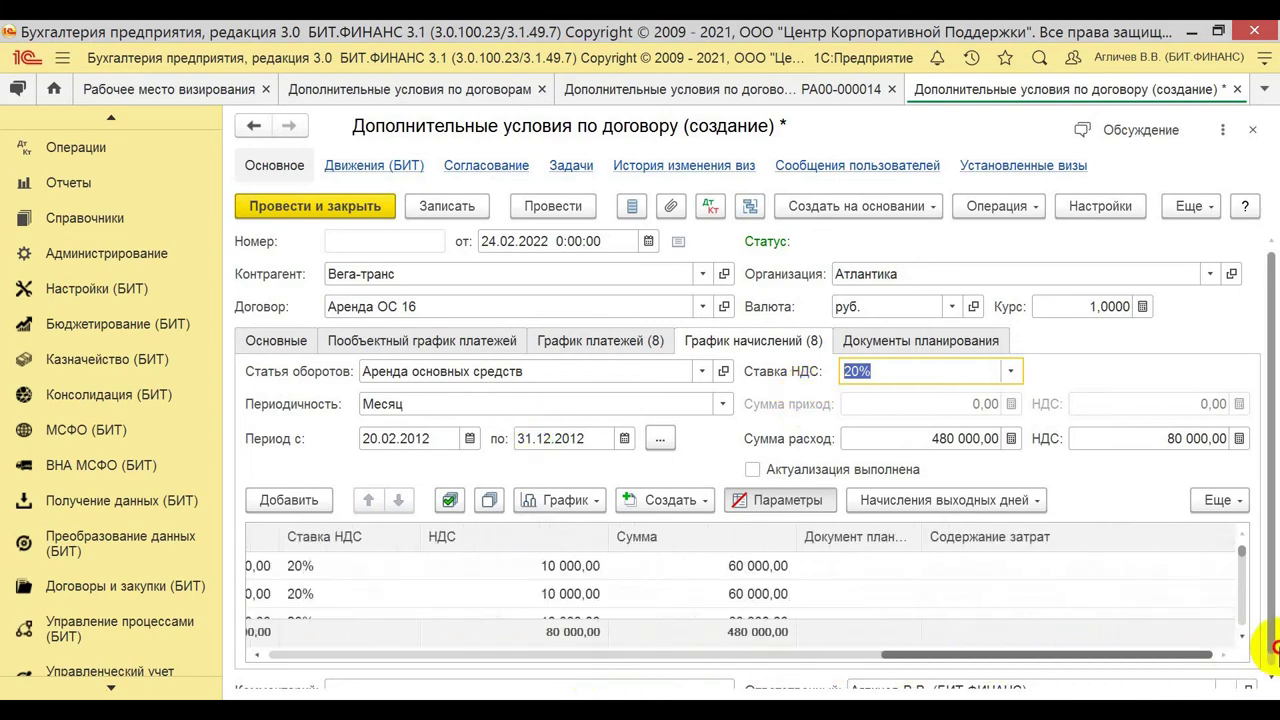
{"action": "left_click", "coordinate": [587, 345]}
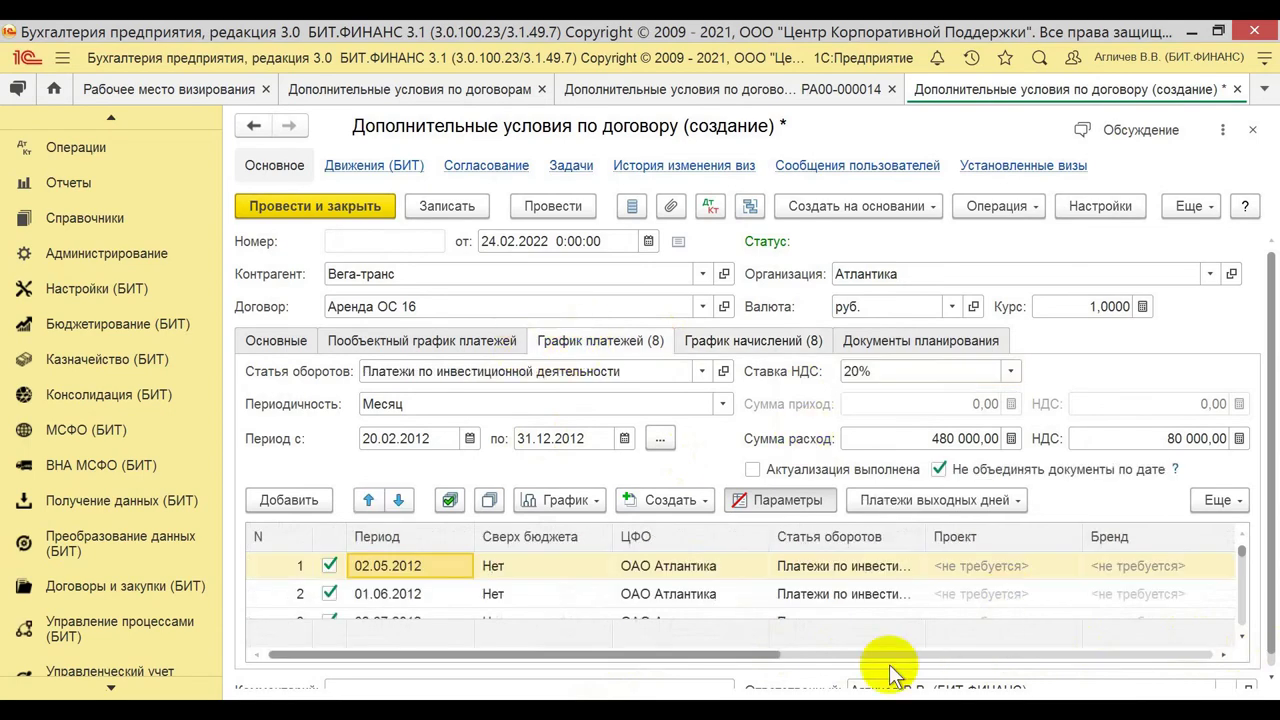
{"action": "left_click_drag", "start_coordinate": [766, 657], "coordinate": [1272, 655]}
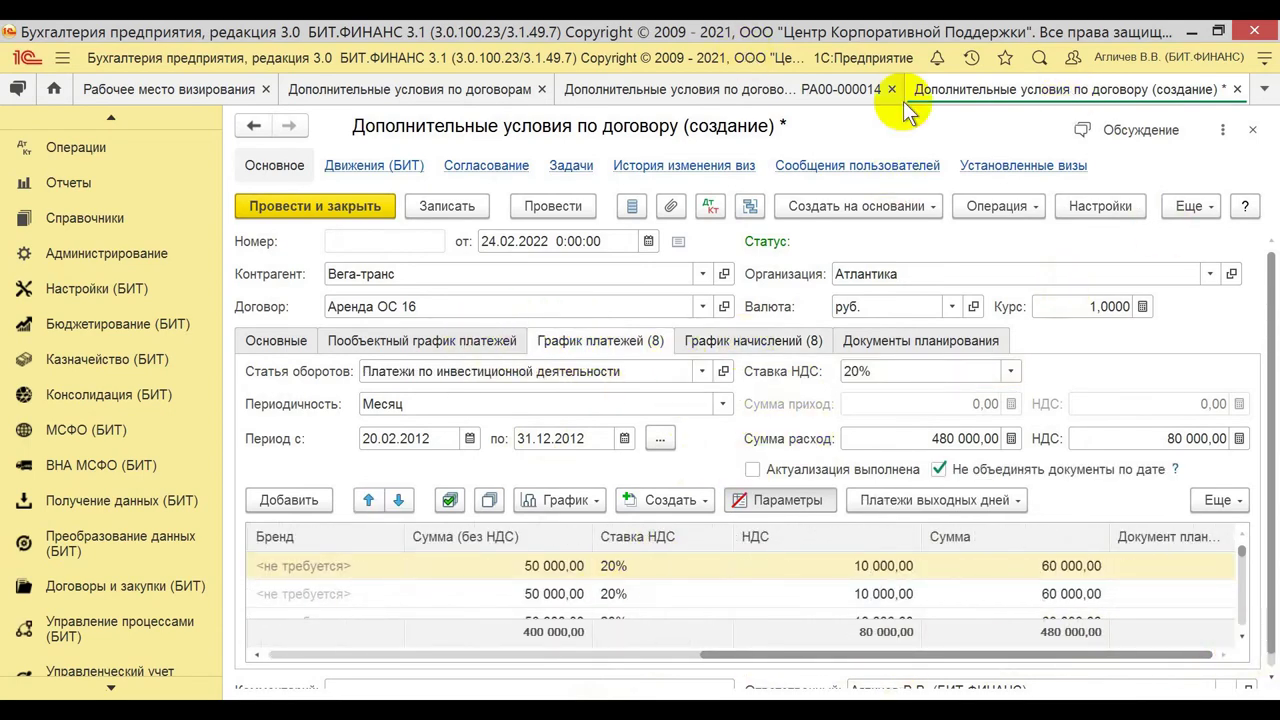
- Open the cash expenditure request linked to the first row of the approved document's payment schedule and check its available actions
{"action": "left_click", "coordinate": [828, 100]}
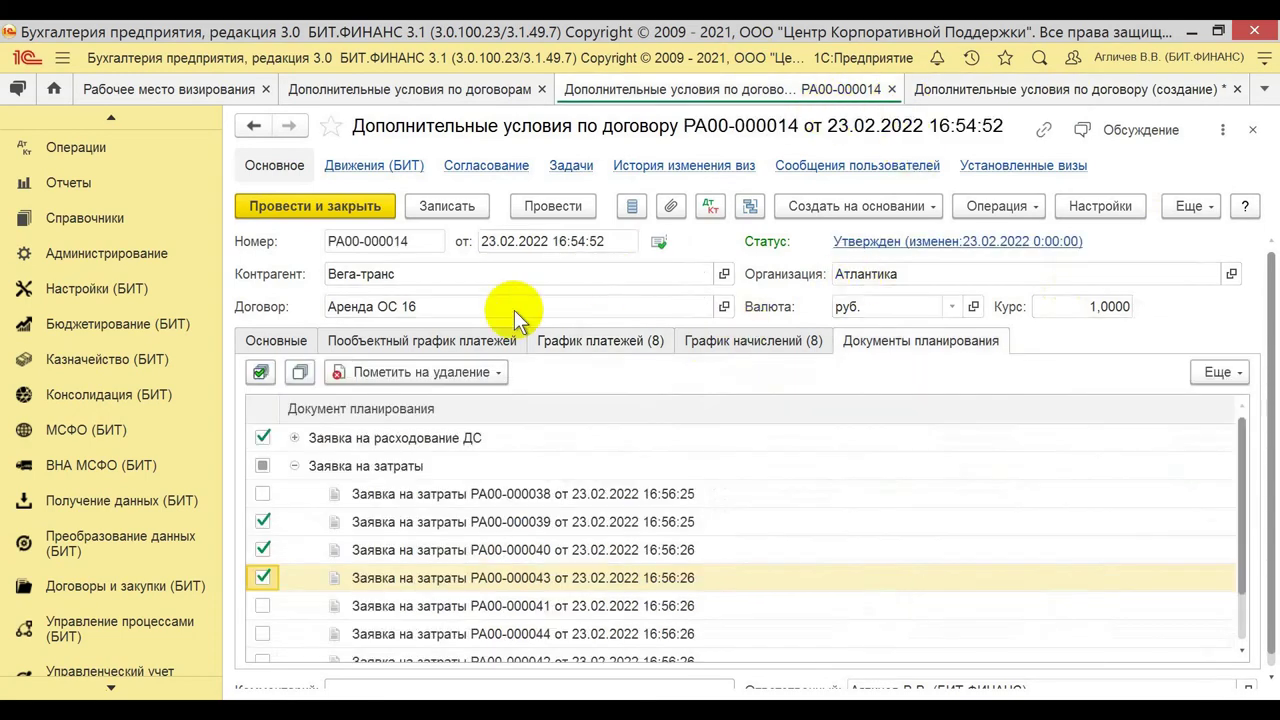
{"action": "left_click", "coordinate": [648, 341]}
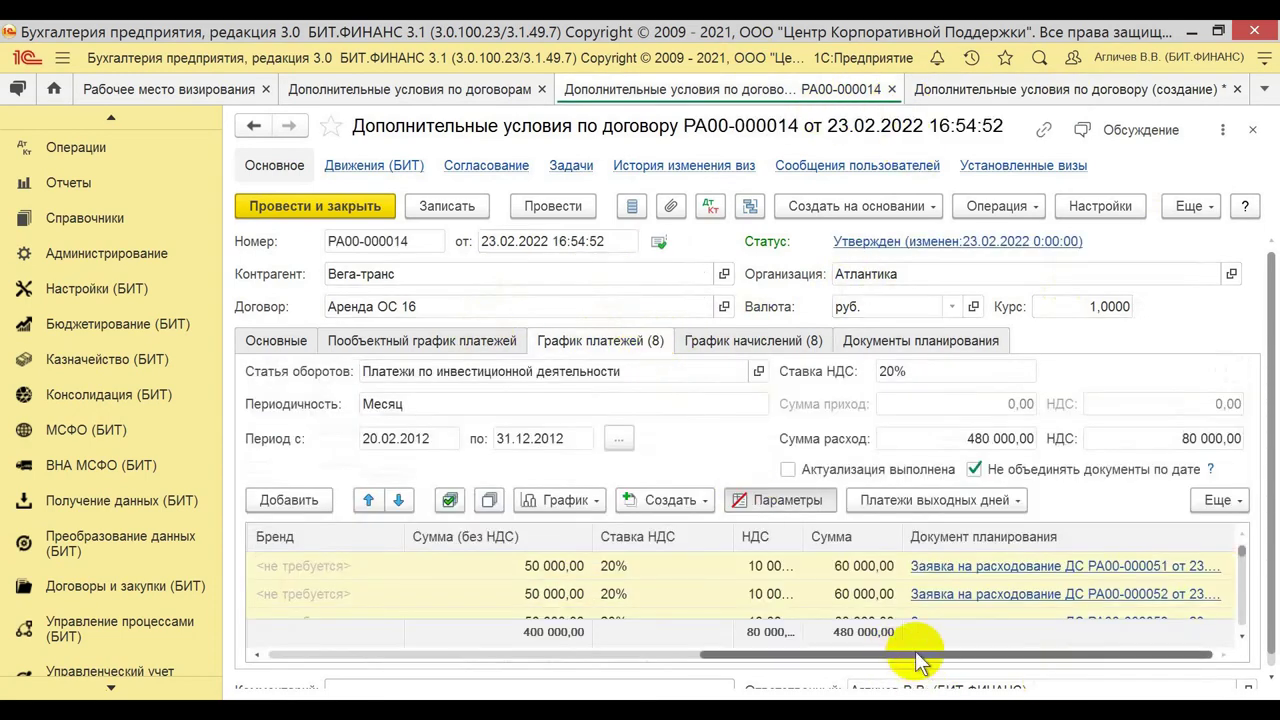
{"action": "left_click", "coordinate": [989, 568]}
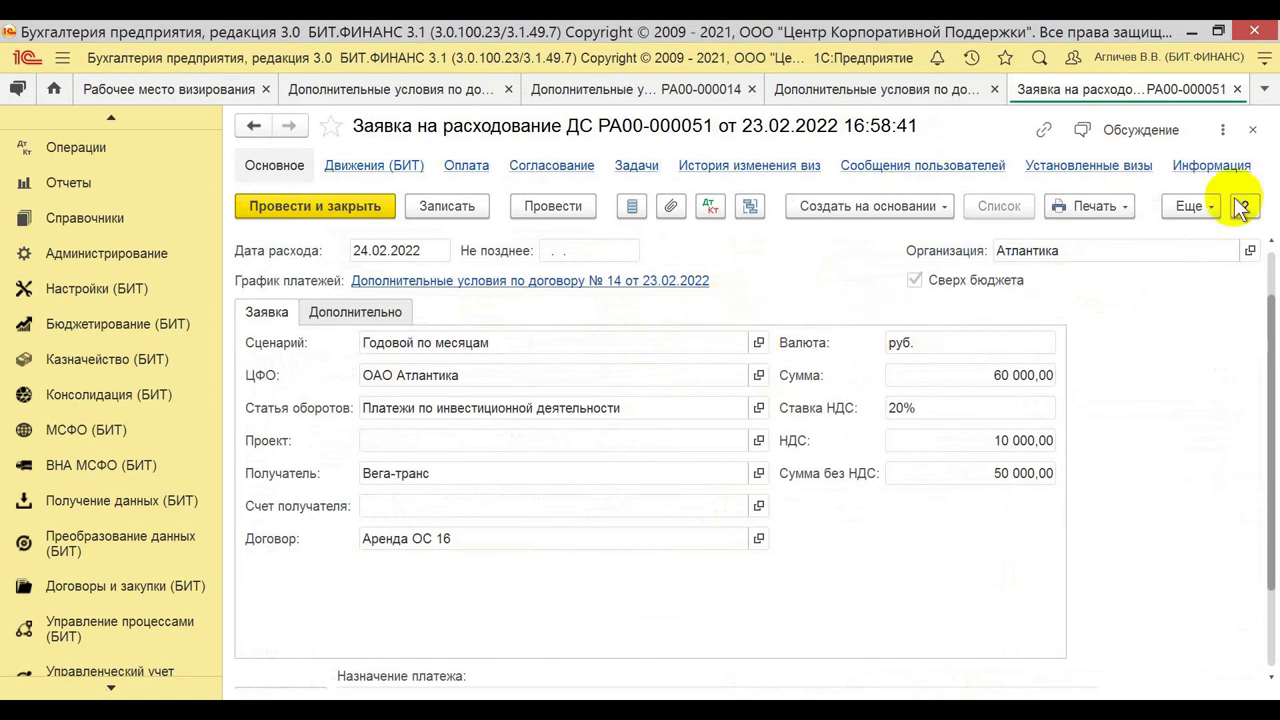
{"action": "left_click", "coordinate": [1190, 208]}
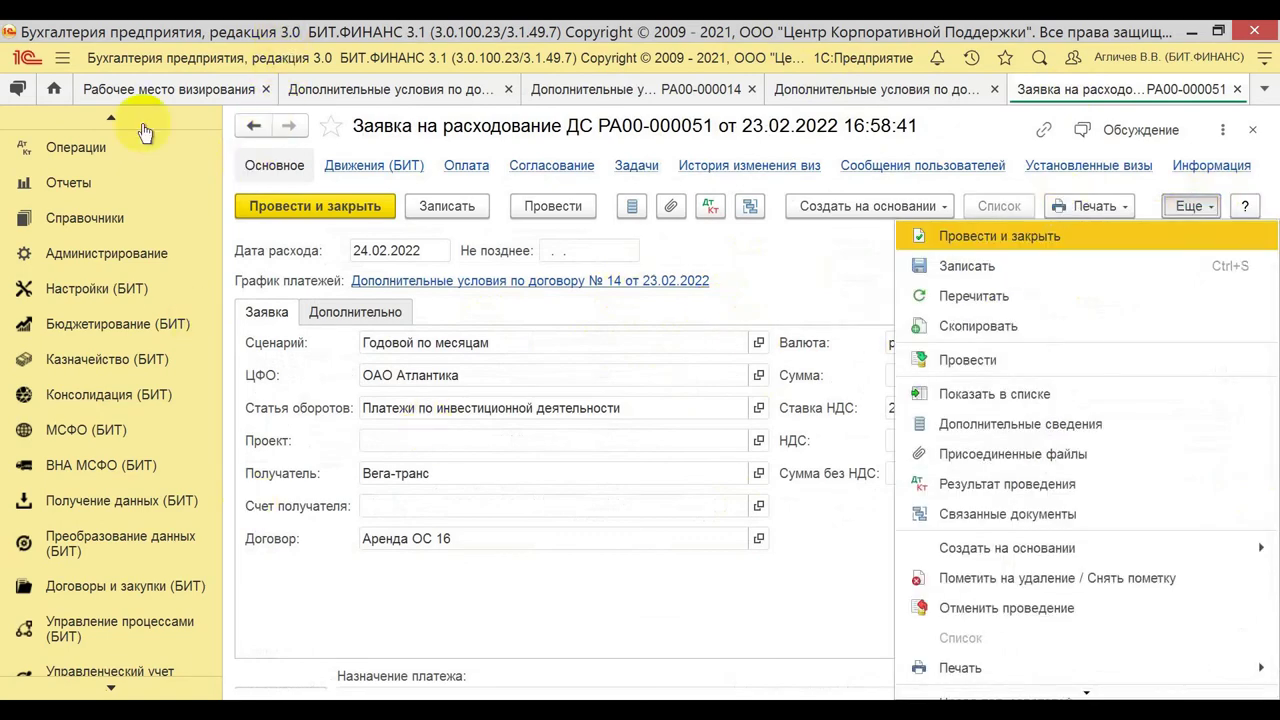
- Open the treasury list of cash expenditure requests and examine their request type, over-budget flag, expenditure date, amount and VAT columns
{"action": "left_click", "coordinate": [101, 366]}
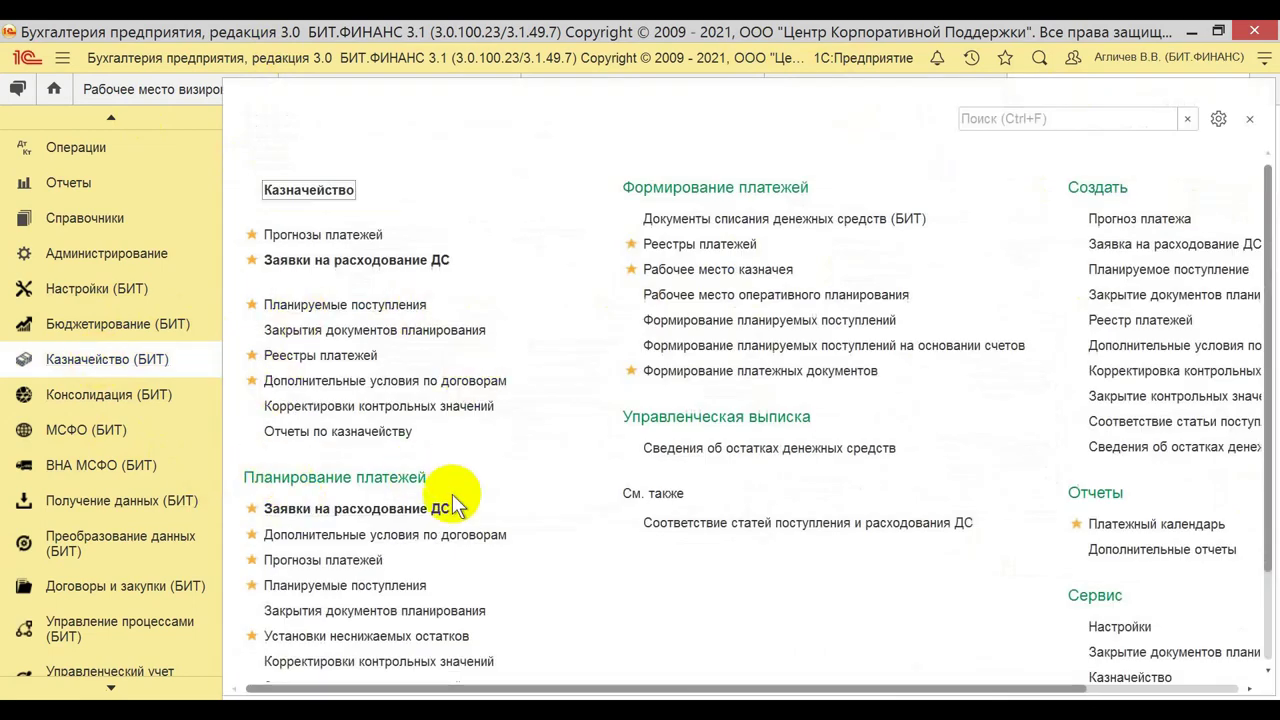
{"action": "left_click", "coordinate": [386, 508]}
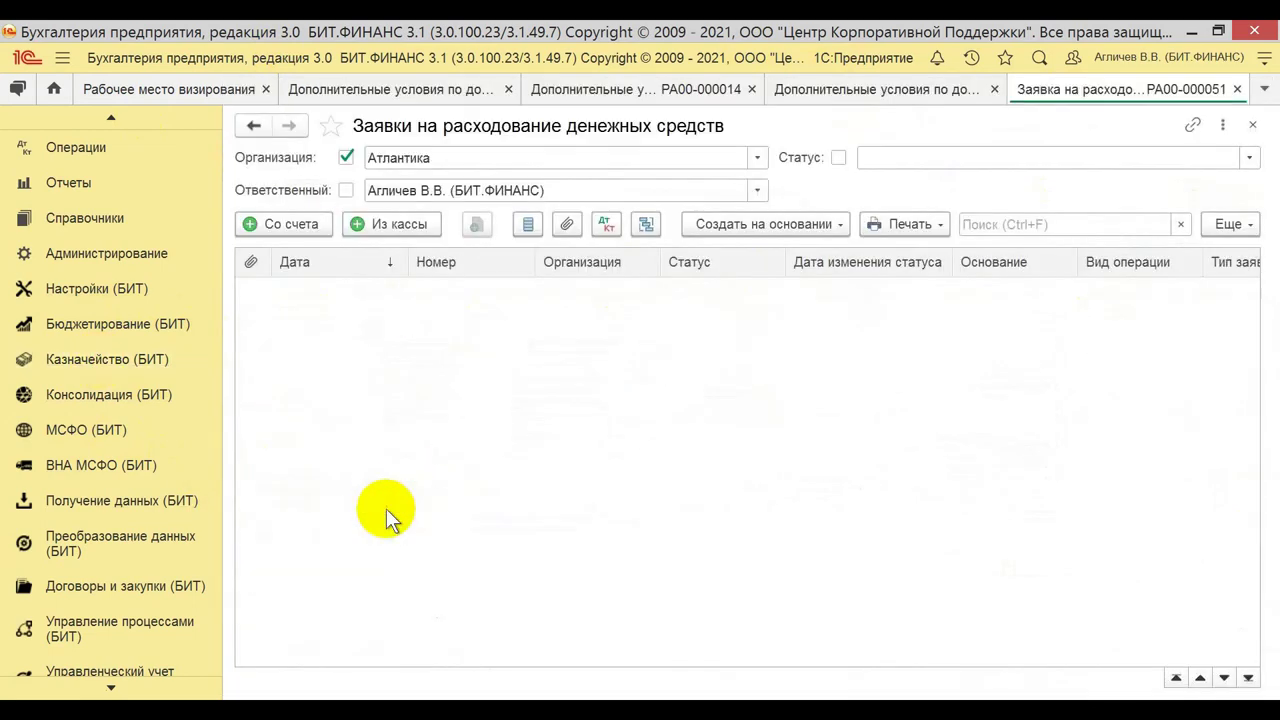
{"action": "scroll", "coordinate": [372, 450], "scroll_direction": "up", "scroll_amount": 6}
{"action": "scroll", "coordinate": [380, 455], "scroll_direction": "down", "scroll_amount": 6}
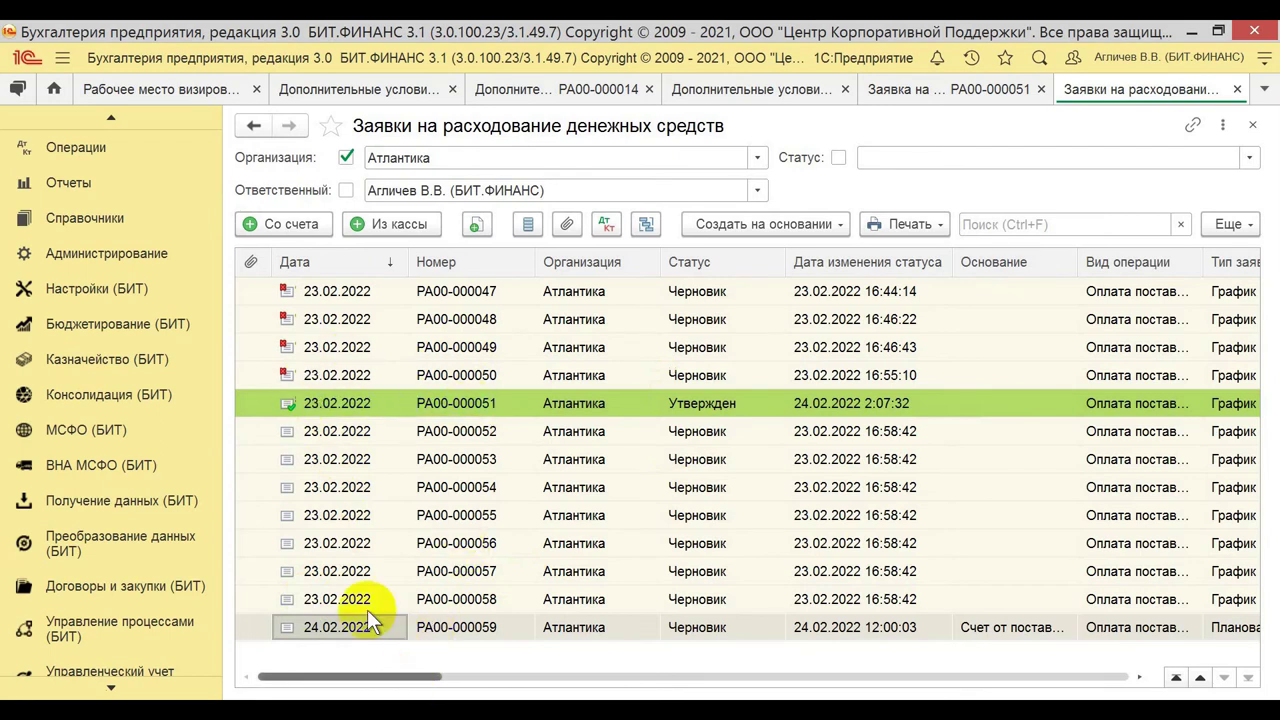
{"action": "left_click_drag", "start_coordinate": [313, 440], "coordinate": [340, 600]}
{"action": "left_click_drag", "start_coordinate": [429, 680], "coordinate": [565, 683]}
{"action": "left_click_drag", "start_coordinate": [565, 262], "coordinate": [660, 265]}
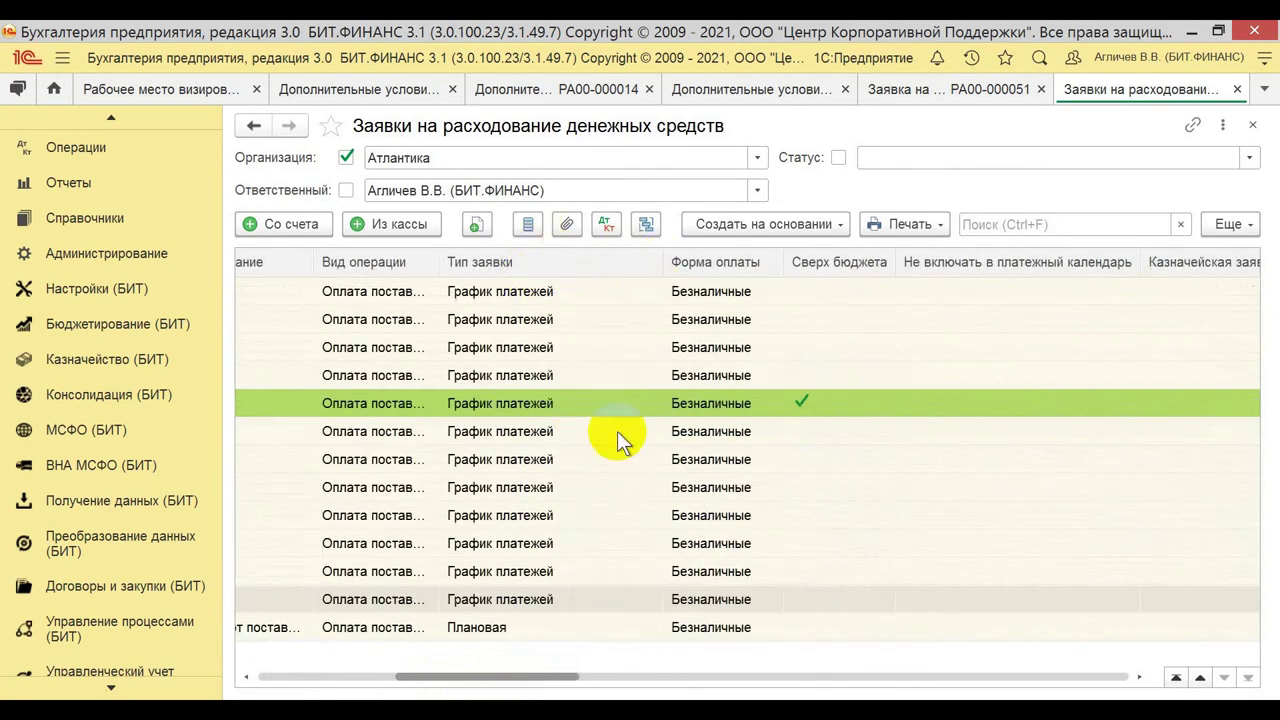
{"action": "left_click_drag", "start_coordinate": [580, 686], "coordinate": [728, 688]}
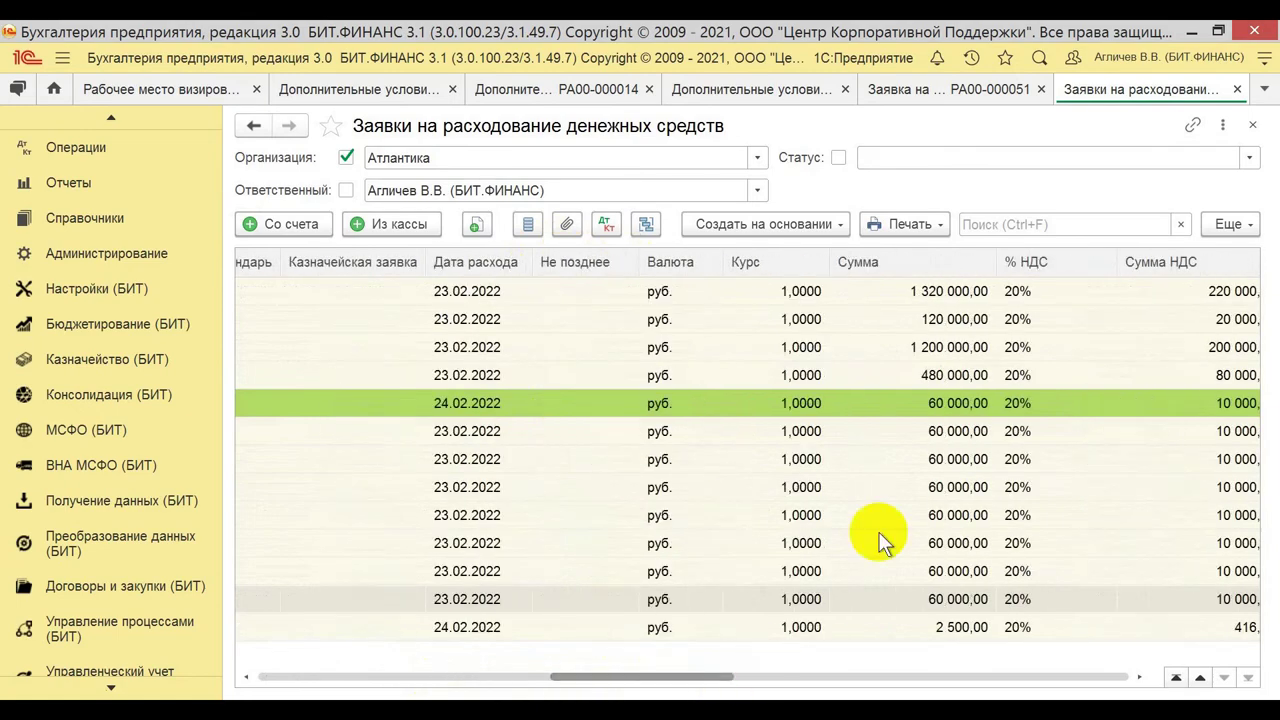
{"action": "left_click_drag", "start_coordinate": [697, 686], "coordinate": [190, 630]}
- Select the four draft requests directly below the approved request in the list, and then reduce the selection to the first of them
{"action": "left_click", "coordinate": [480, 460]}
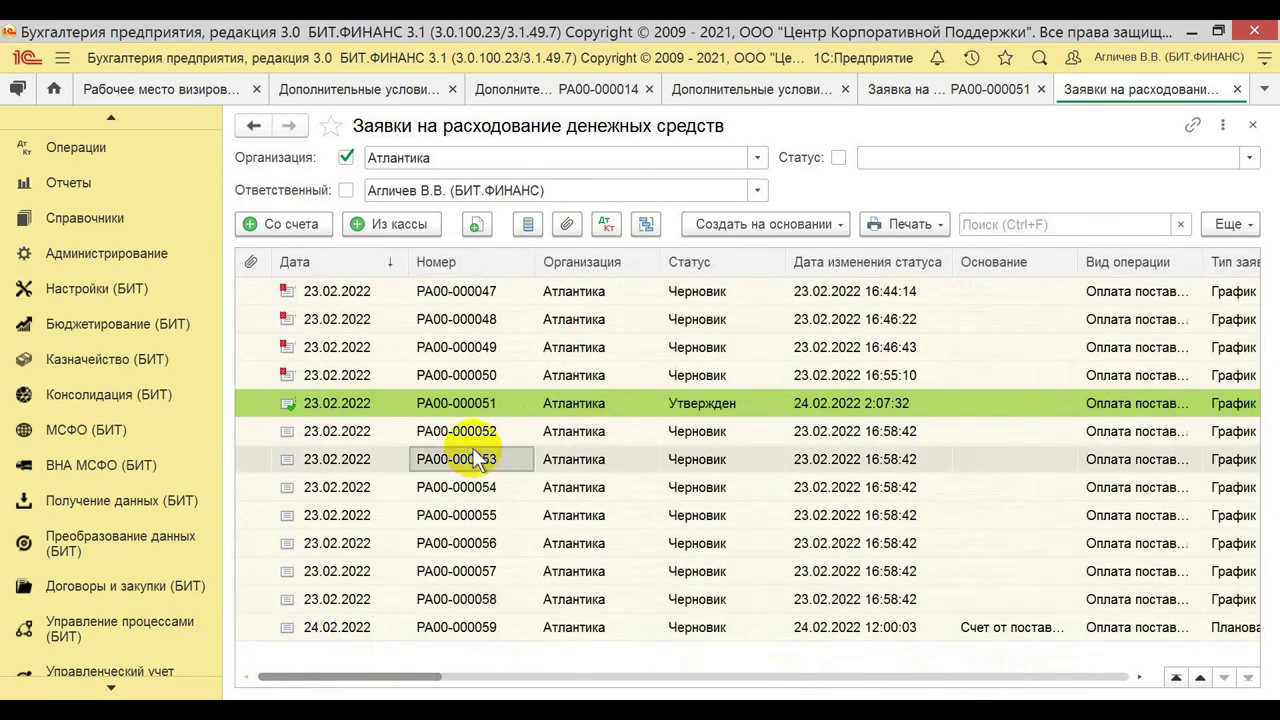
{"action": "key", "text": "Up"}
{"action": "key", "text": "shift+Down"}
{"action": "key", "text": "shift+Down"}
{"action": "key", "text": "shift+Down"}
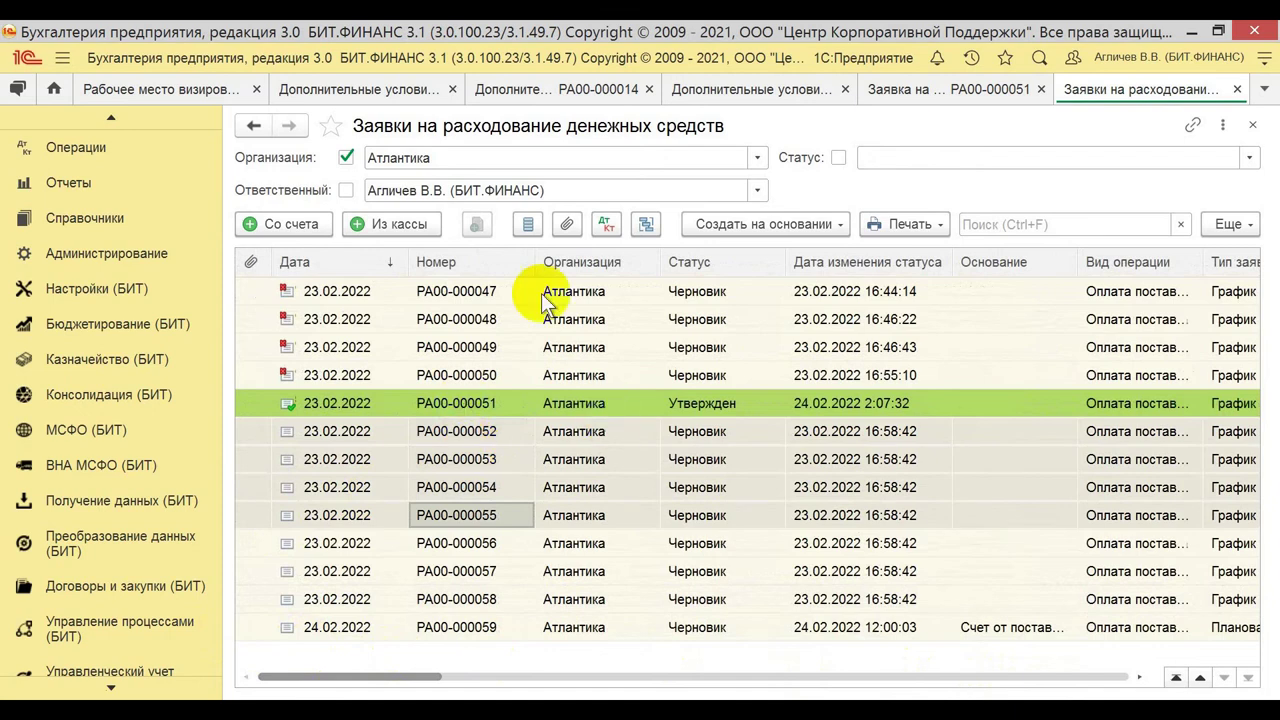
{"action": "right_click", "coordinate": [490, 443]}
{"action": "left_click", "coordinate": [437, 424]}
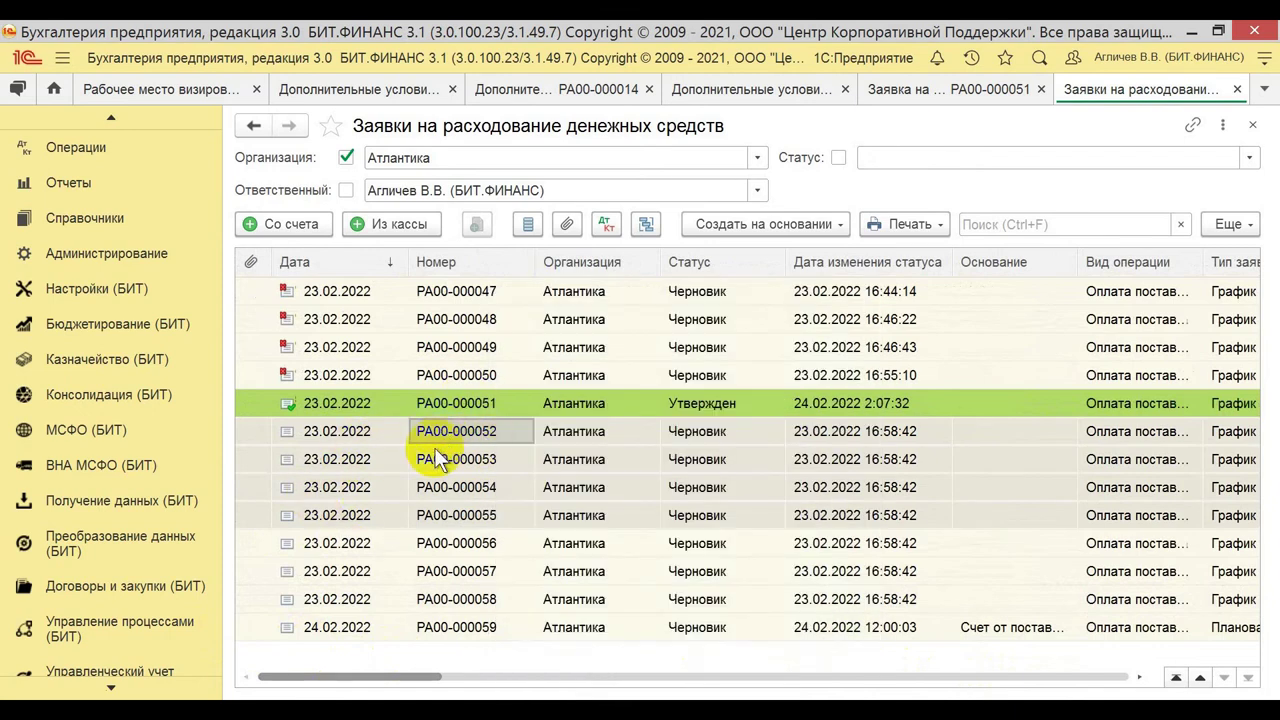
{"action": "left_click", "coordinate": [454, 424]}
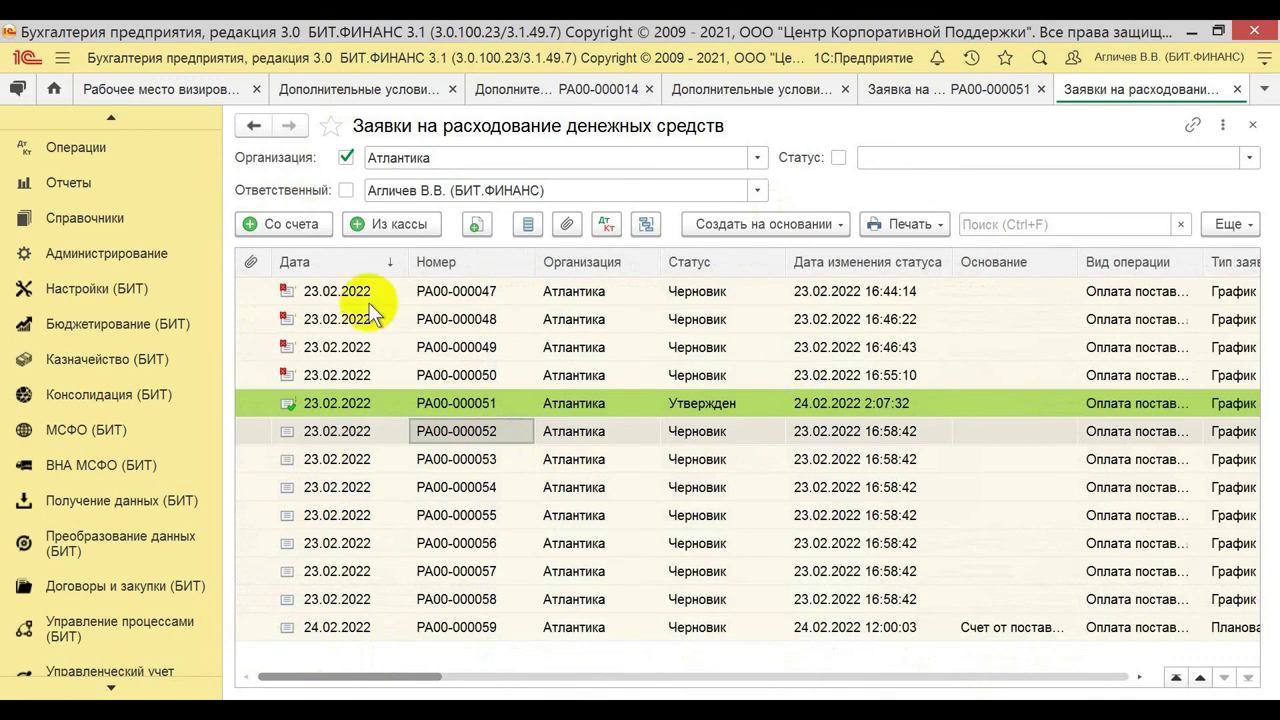
- Open the approved cash expenditure request, review its additional details and approval visas, and reopen it from the request list
{"action": "left_click", "coordinate": [460, 403]}
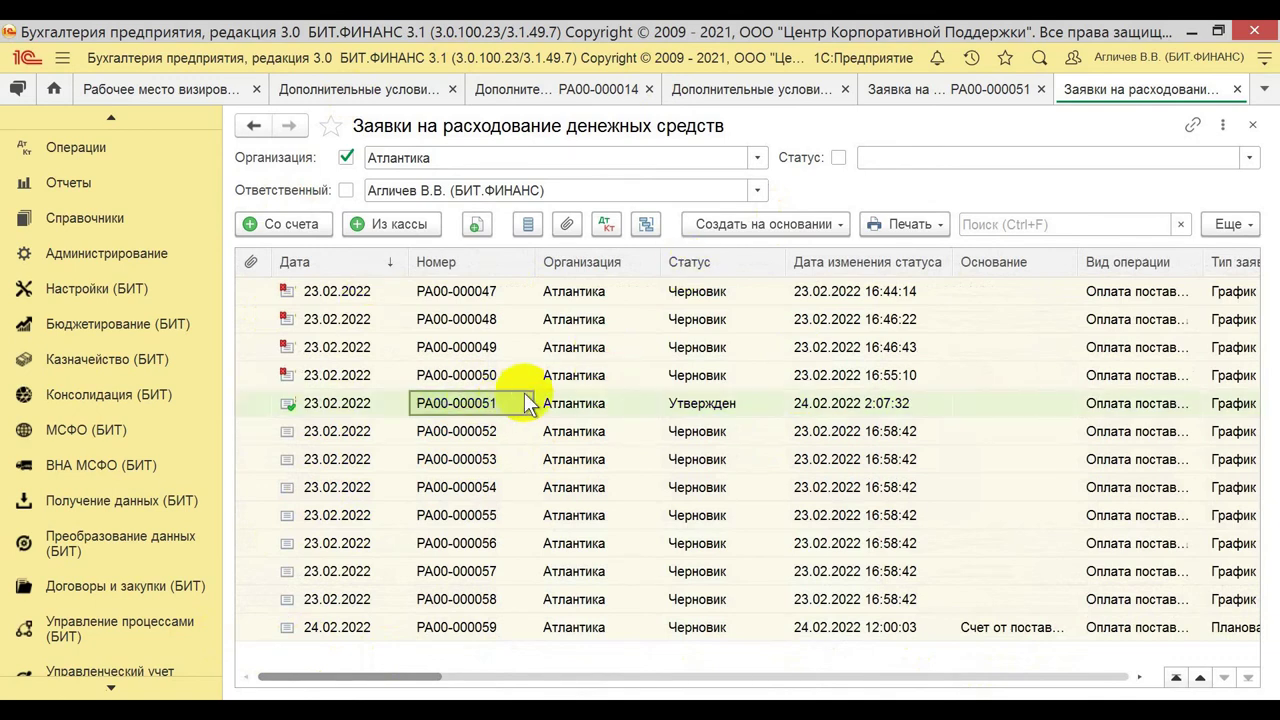
{"action": "double_click", "coordinate": [508, 402]}
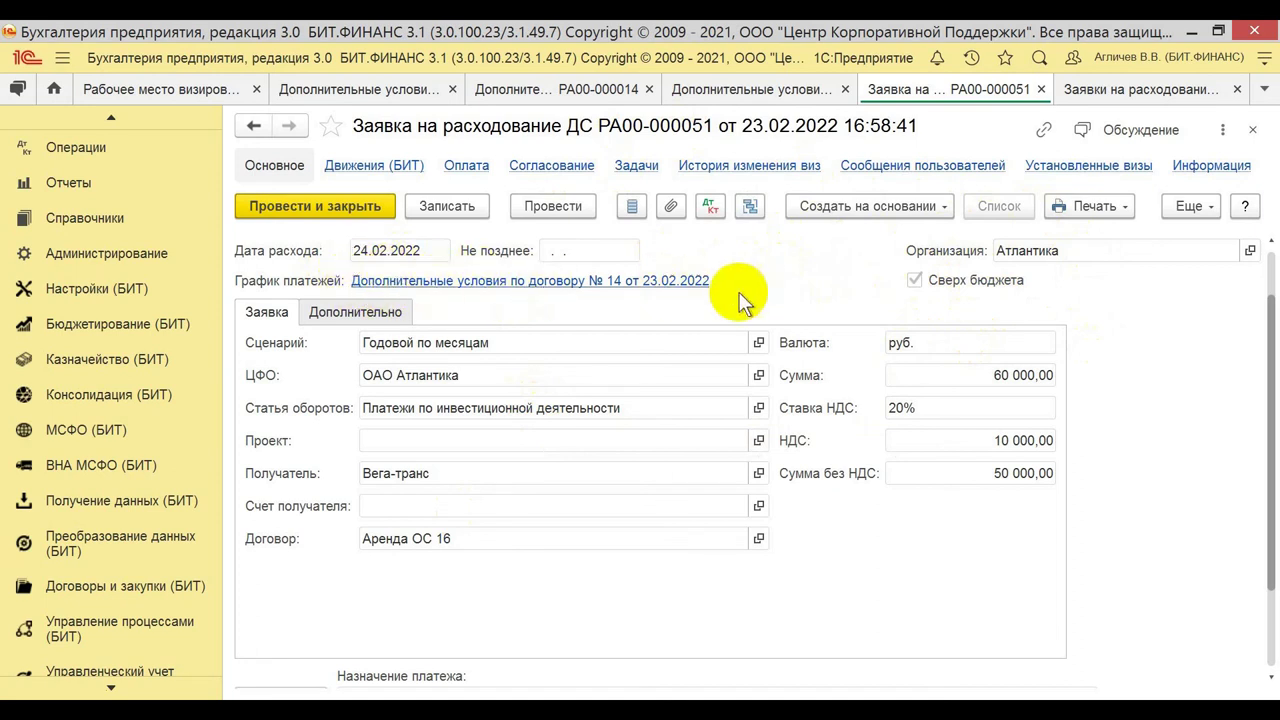
{"action": "left_click", "coordinate": [355, 311]}
{"action": "left_click", "coordinate": [265, 312]}
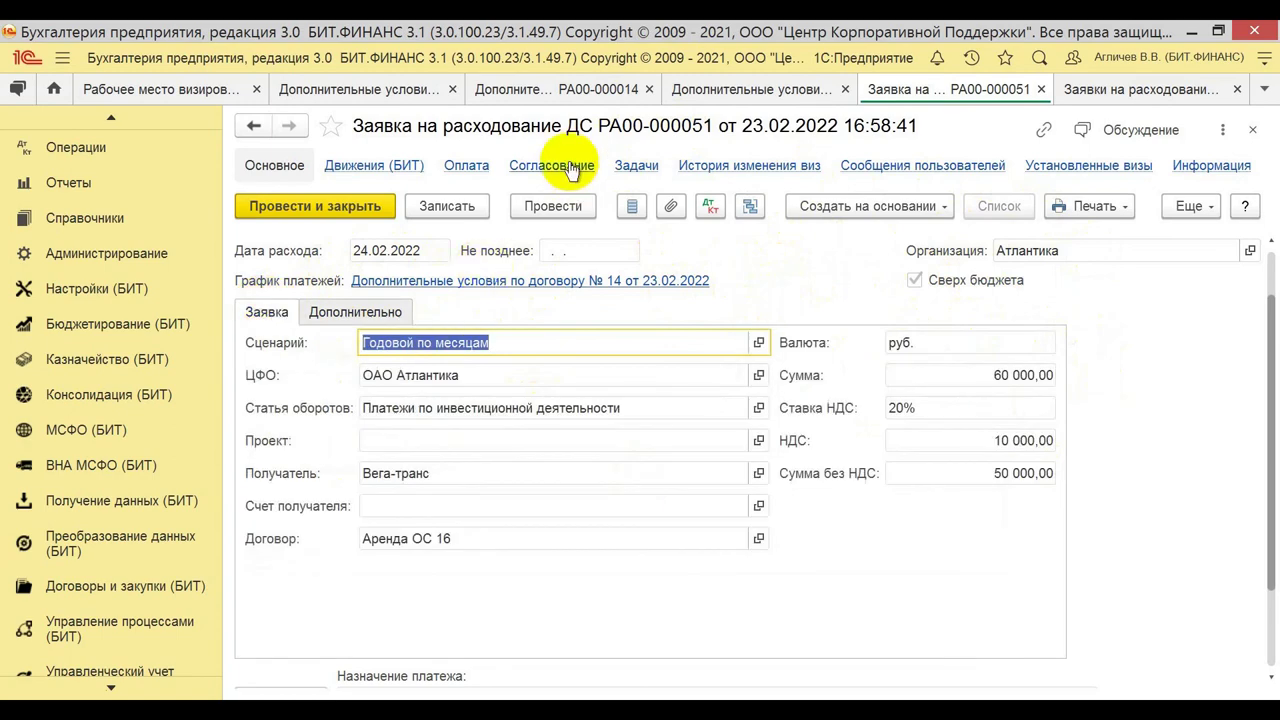
{"action": "left_click", "coordinate": [553, 164]}
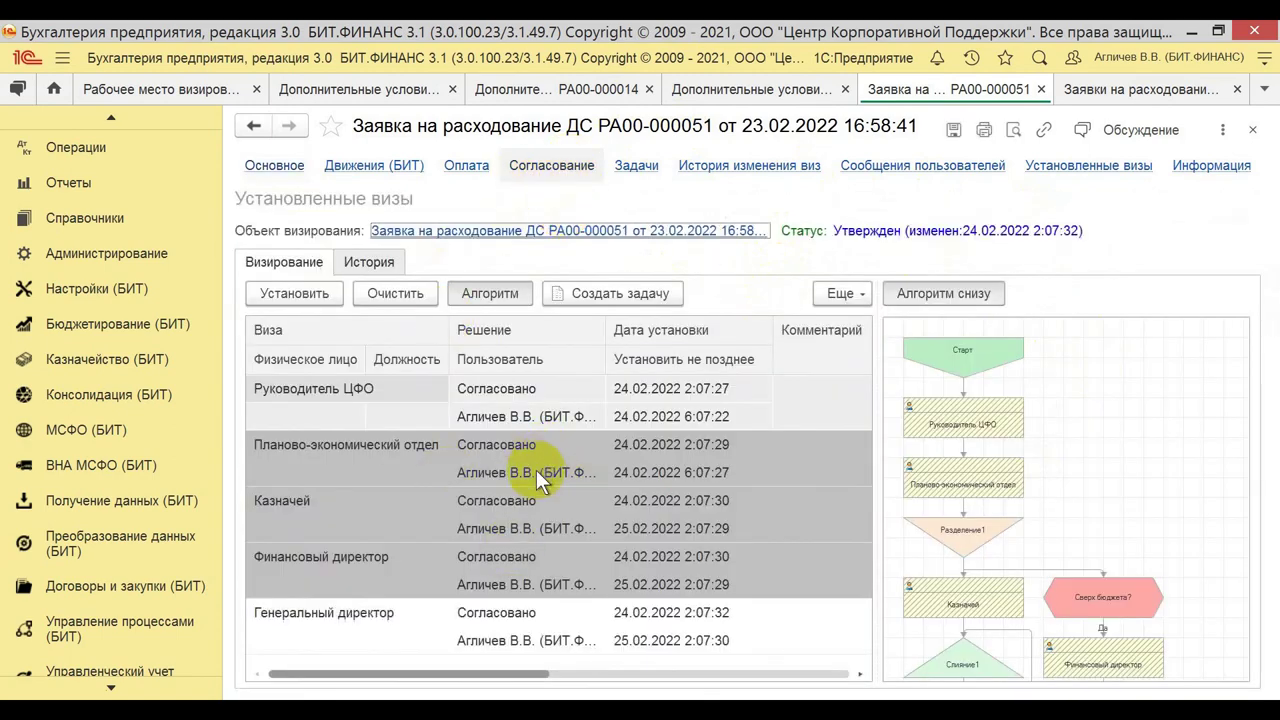
{"action": "key", "text": "Escape"}
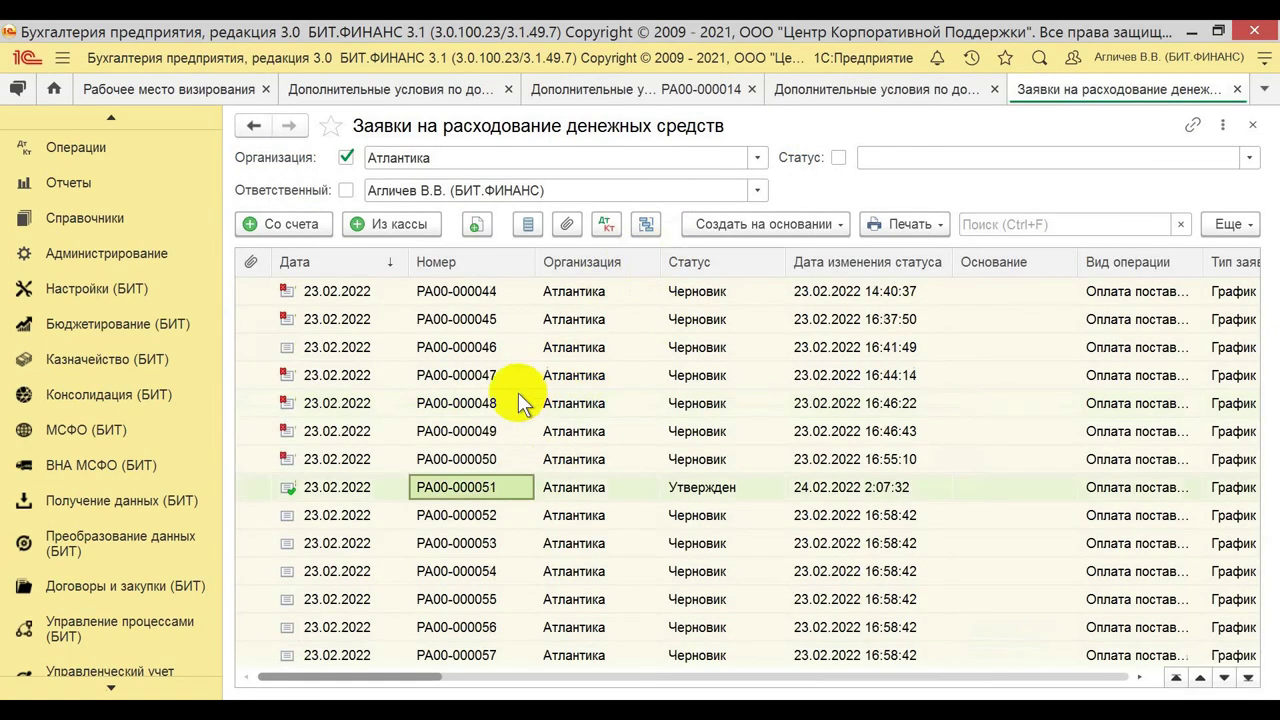
{"action": "double_click", "coordinate": [470, 487]}
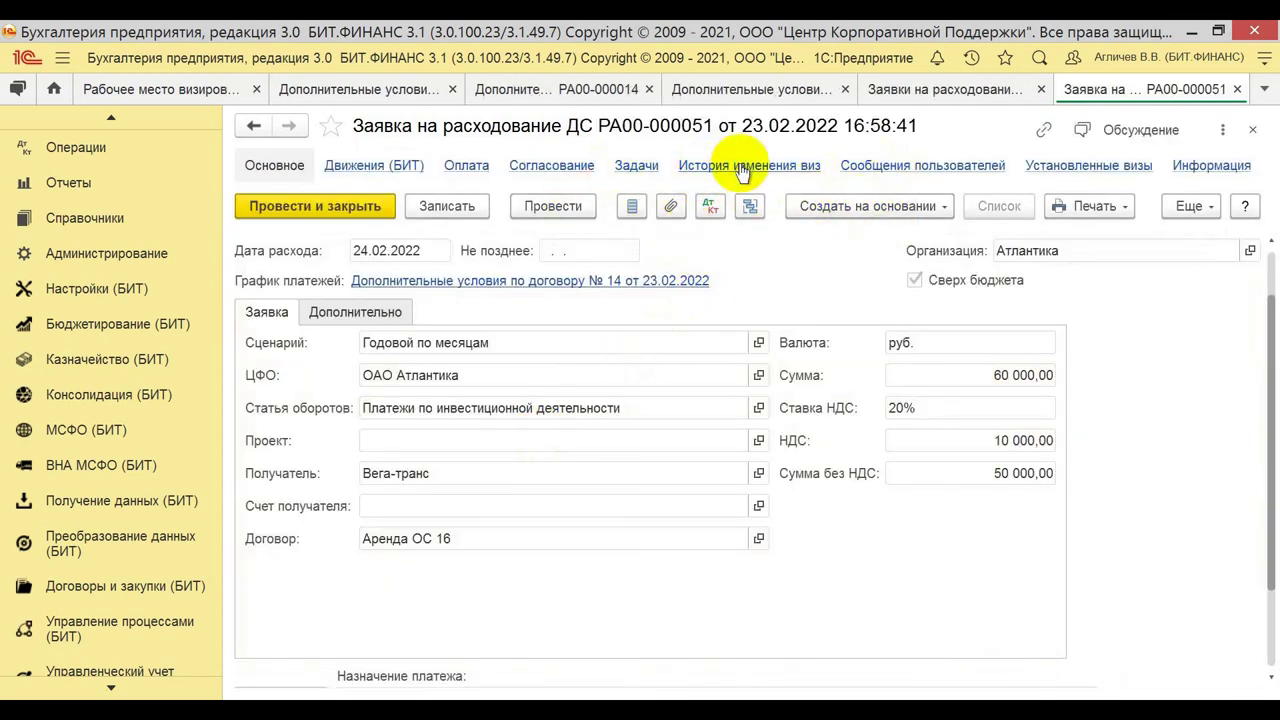
- Check which documents can be created from the cash expenditure request, and review its related documents, selecting the linked payment position
{"action": "left_click", "coordinate": [910, 204]}
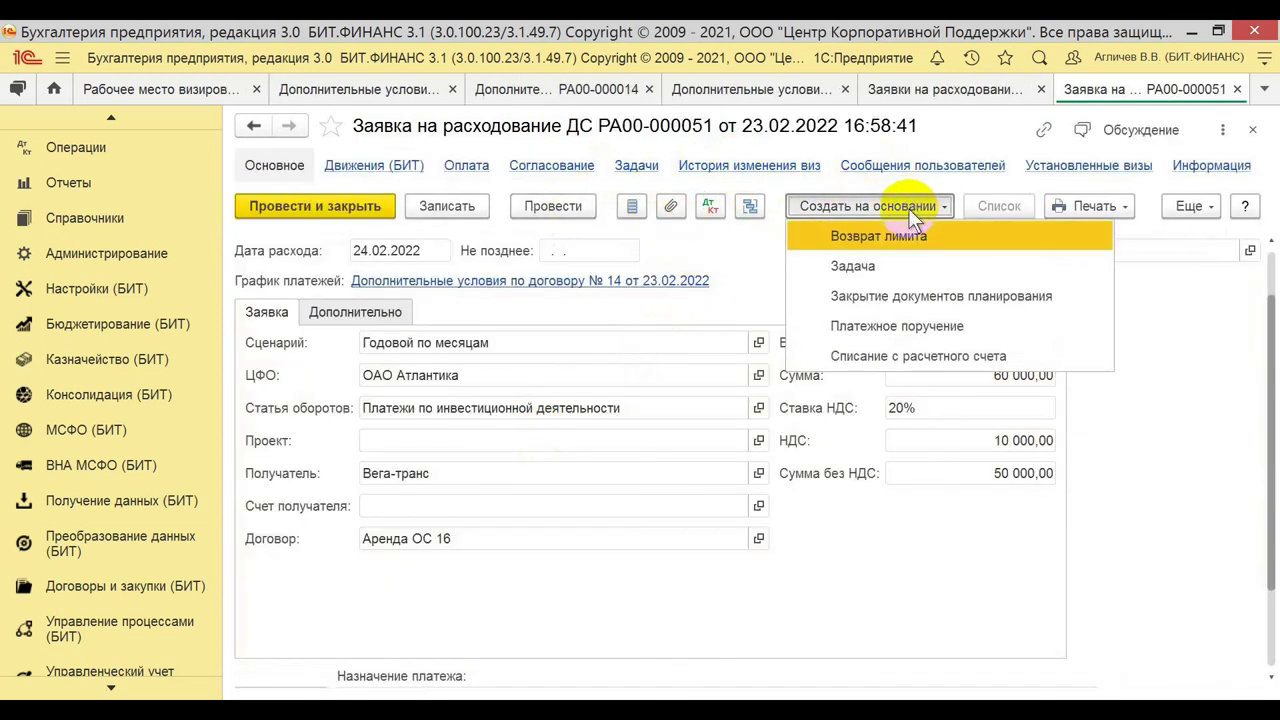
{"action": "left_click", "coordinate": [727, 262]}
{"action": "left_click", "coordinate": [749, 207]}
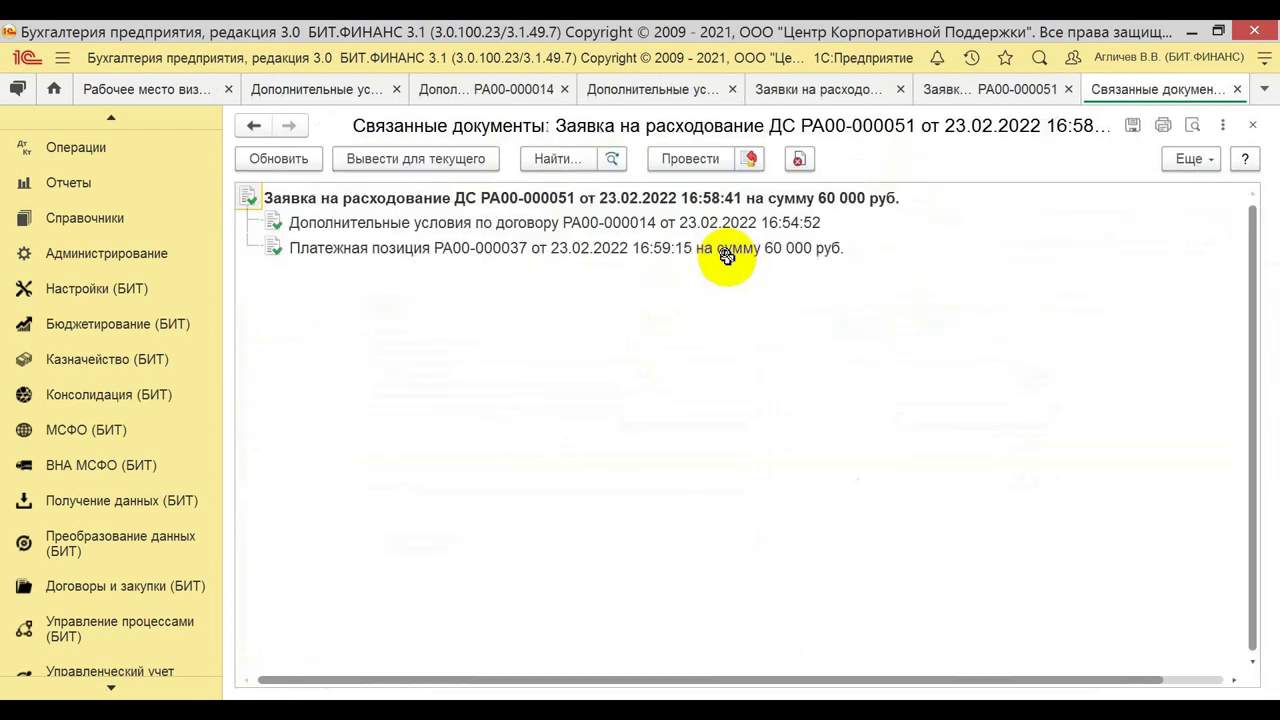
{"action": "left_click", "coordinate": [412, 200]}
{"action": "left_click", "coordinate": [500, 250]}
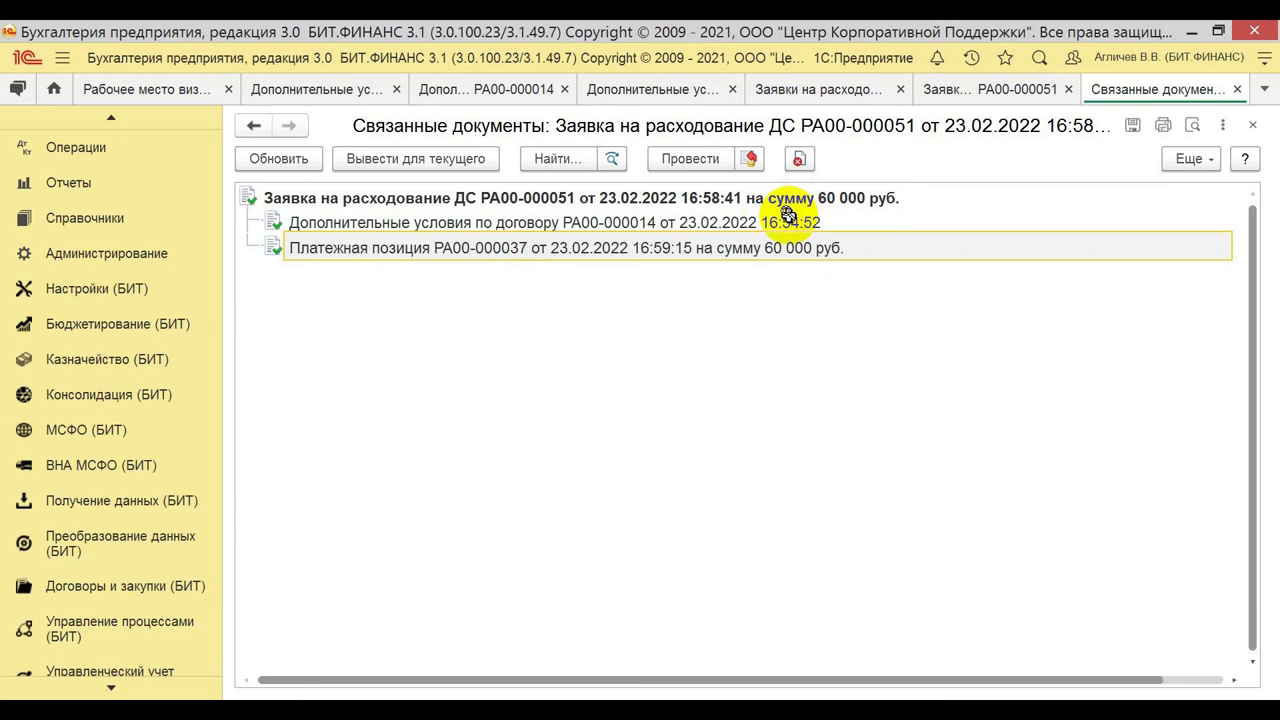
- Return to the unsaved additional conditions document and open the additional BIT details of its contract, Аренда ОС 16
{"action": "left_click", "coordinate": [662, 89]}
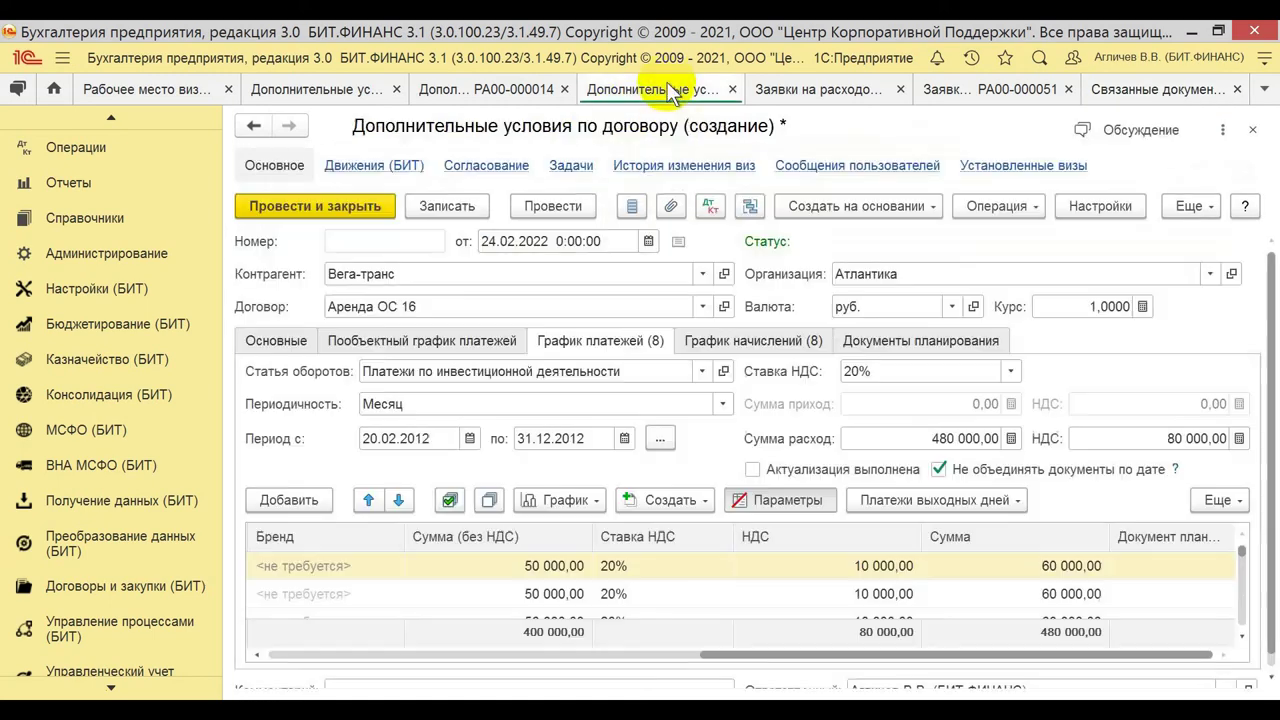
{"action": "scroll", "coordinate": [766, 540], "scroll_direction": "down", "scroll_amount": 1}
{"action": "left_click_drag", "start_coordinate": [871, 643], "coordinate": [291, 618]}
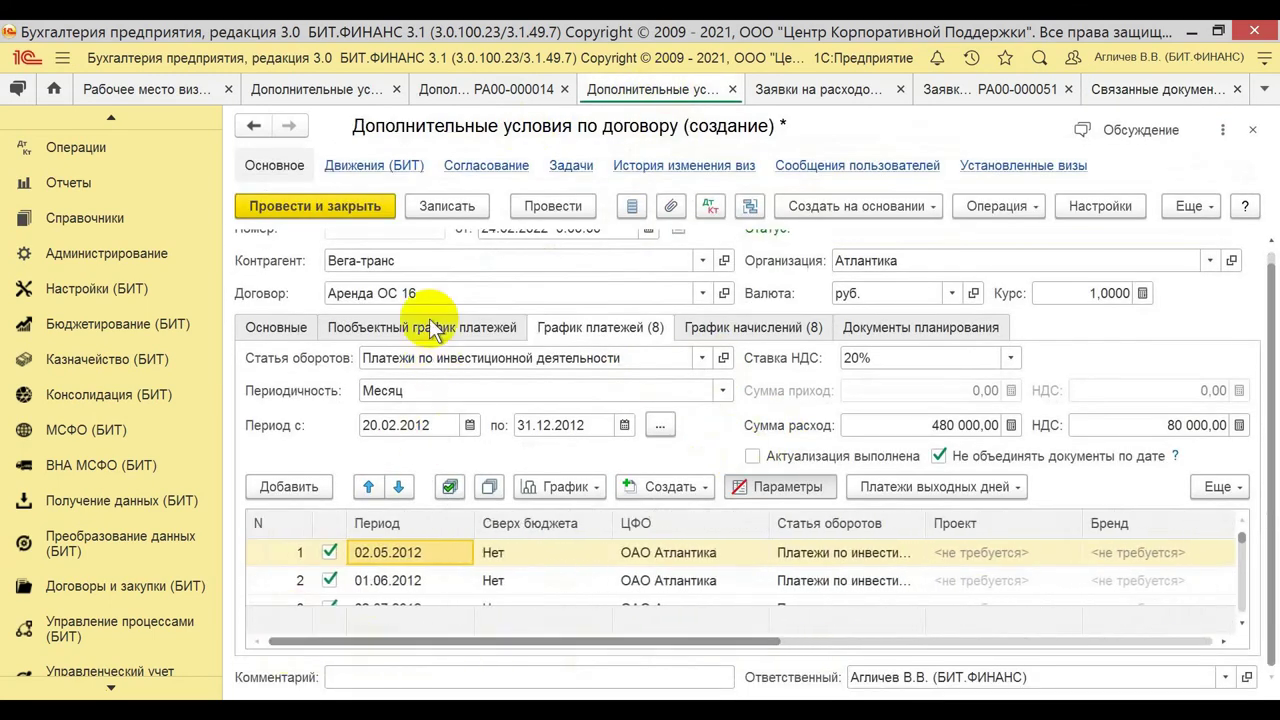
{"action": "left_click", "coordinate": [724, 293]}
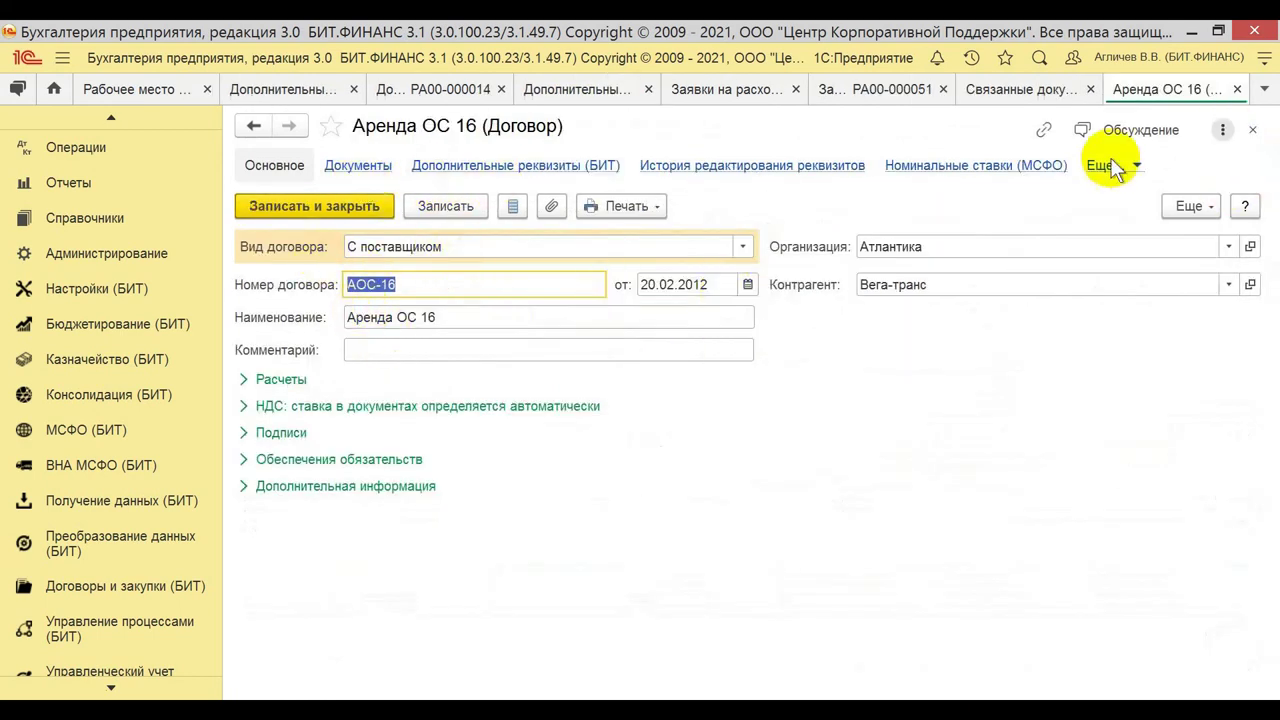
{"action": "left_click", "coordinate": [503, 165]}
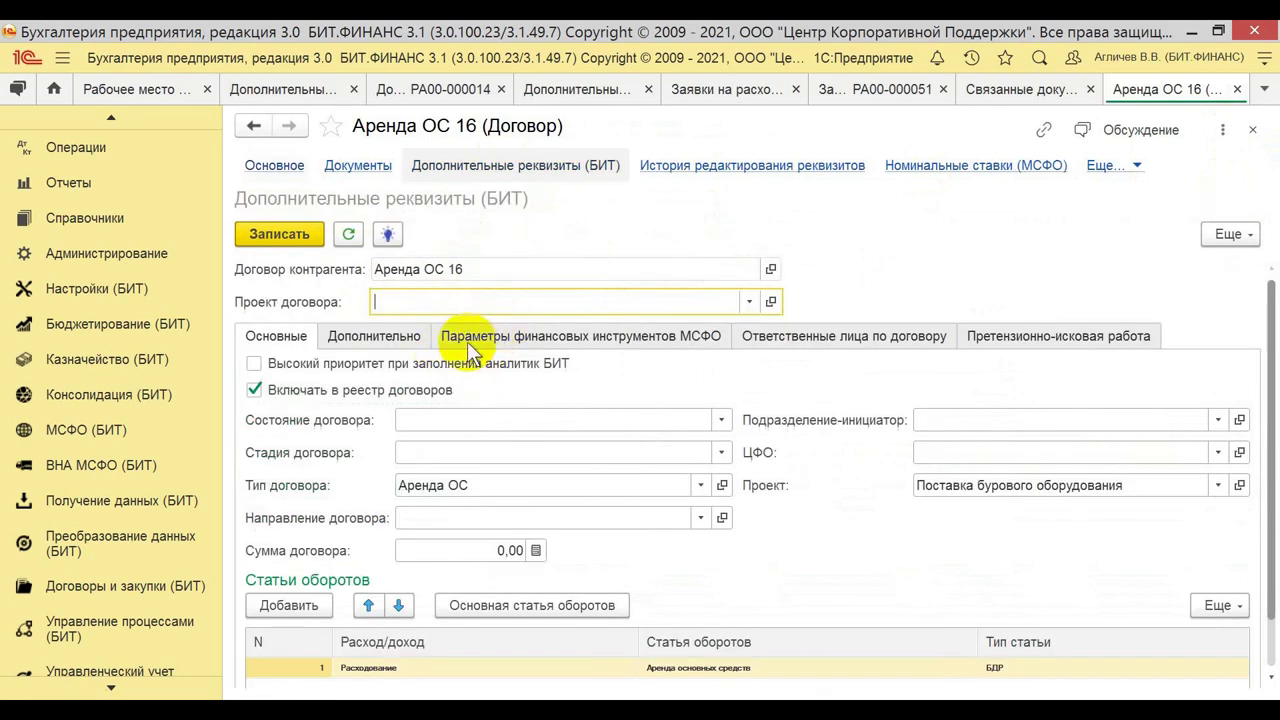
- Review the contract's type card and the full list of counterparty contract types, closing both without changing the type
{"action": "left_click", "coordinate": [699, 486]}
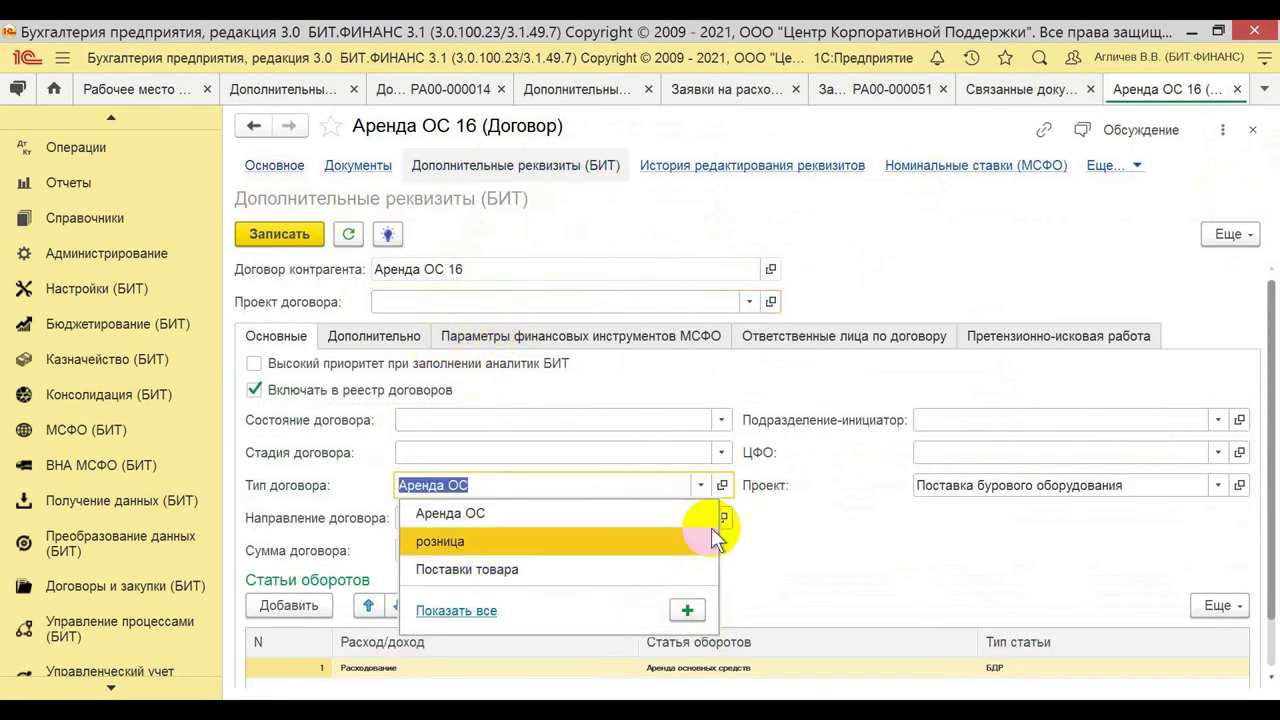
{"action": "left_click", "coordinate": [706, 482]}
{"action": "left_click", "coordinate": [723, 486]}
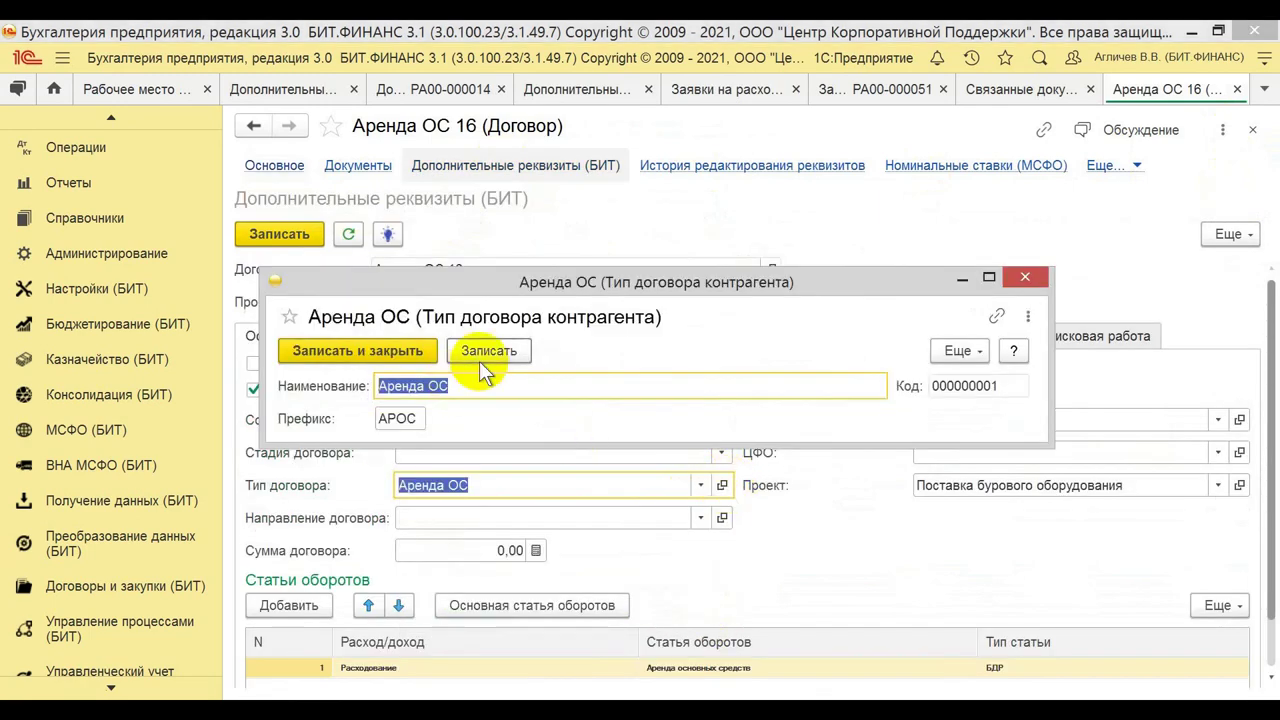
{"action": "left_click", "coordinate": [1025, 277]}
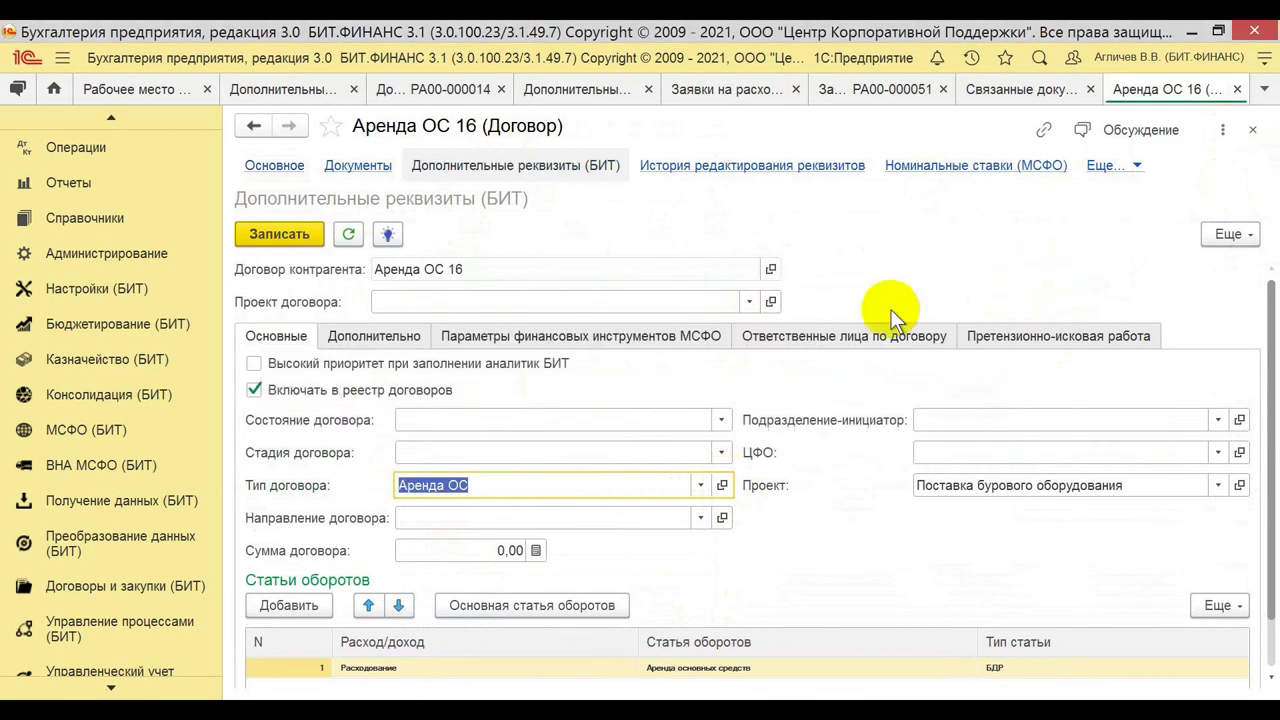
{"action": "left_click", "coordinate": [700, 485]}
{"action": "left_click", "coordinate": [452, 610]}
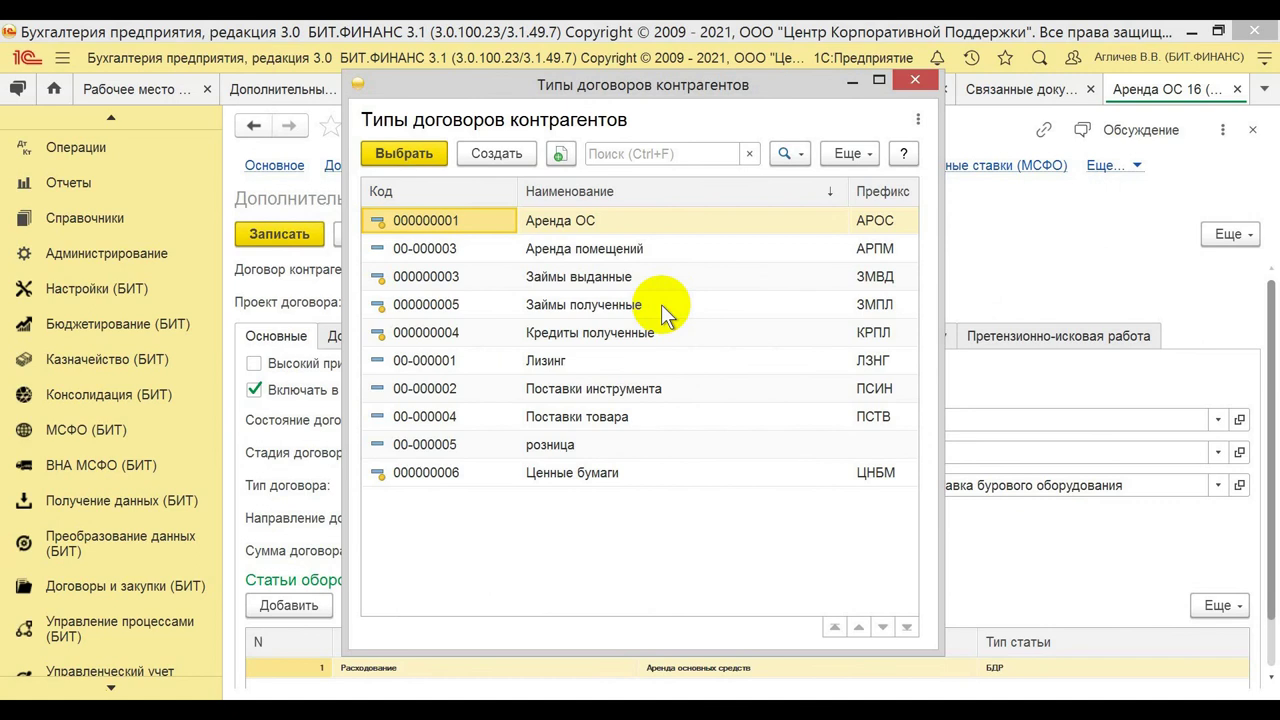
{"action": "left_click", "coordinate": [913, 81]}
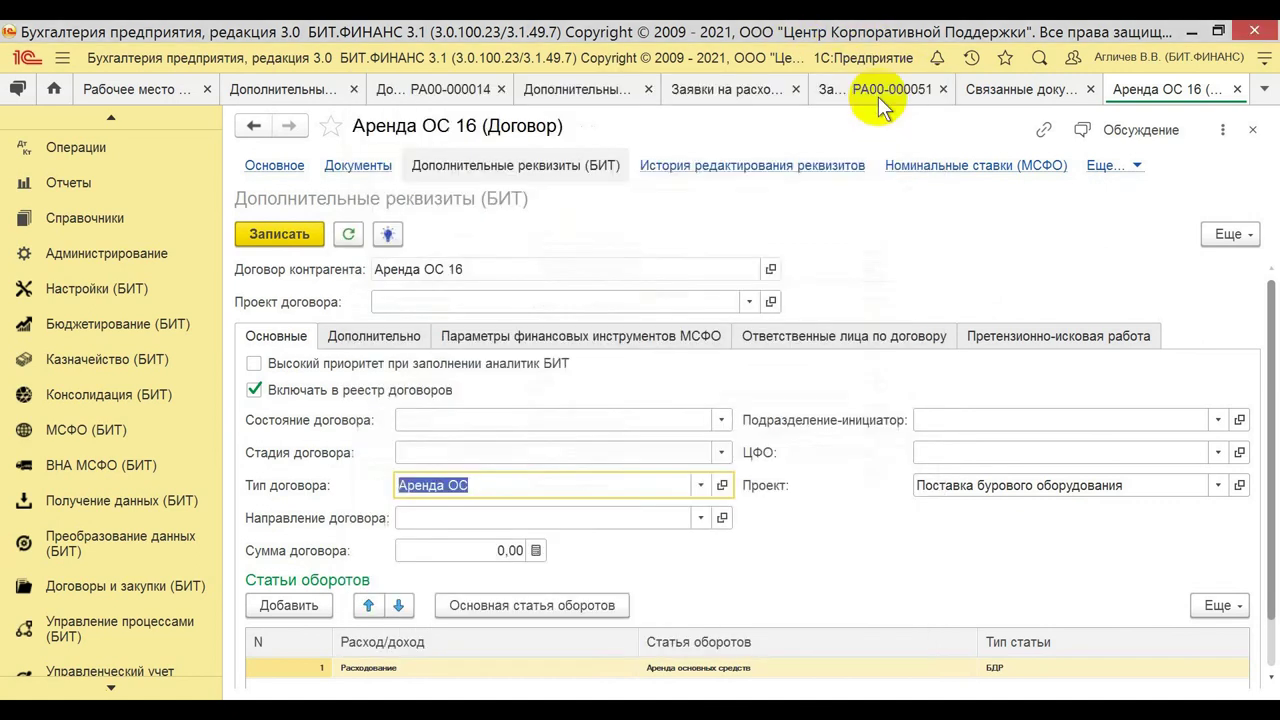